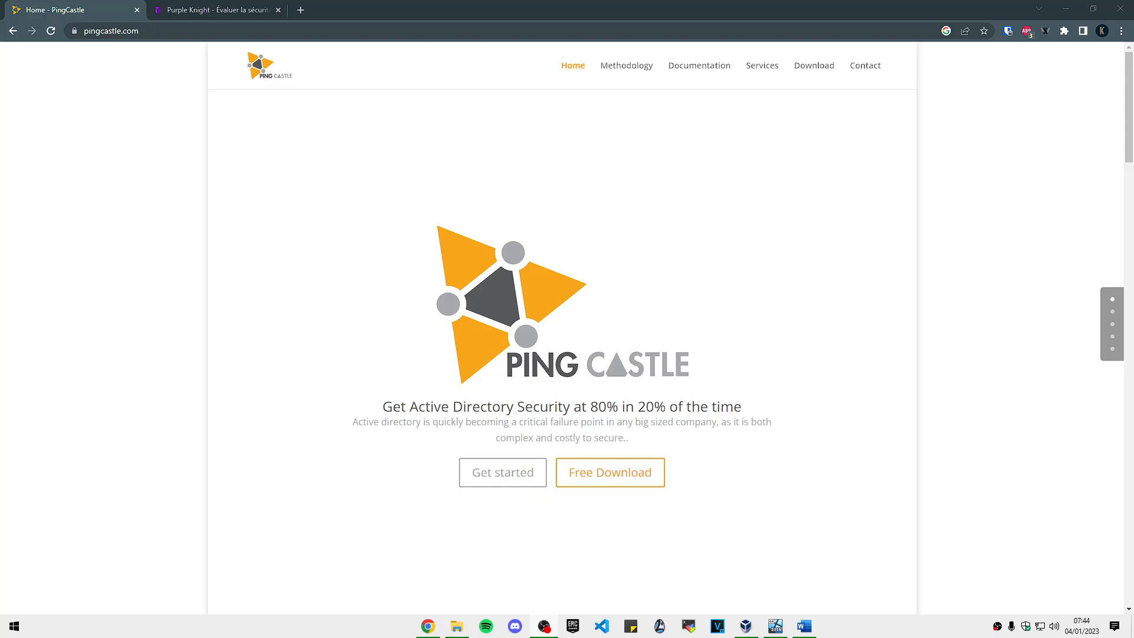
key("ctrl+Tab")
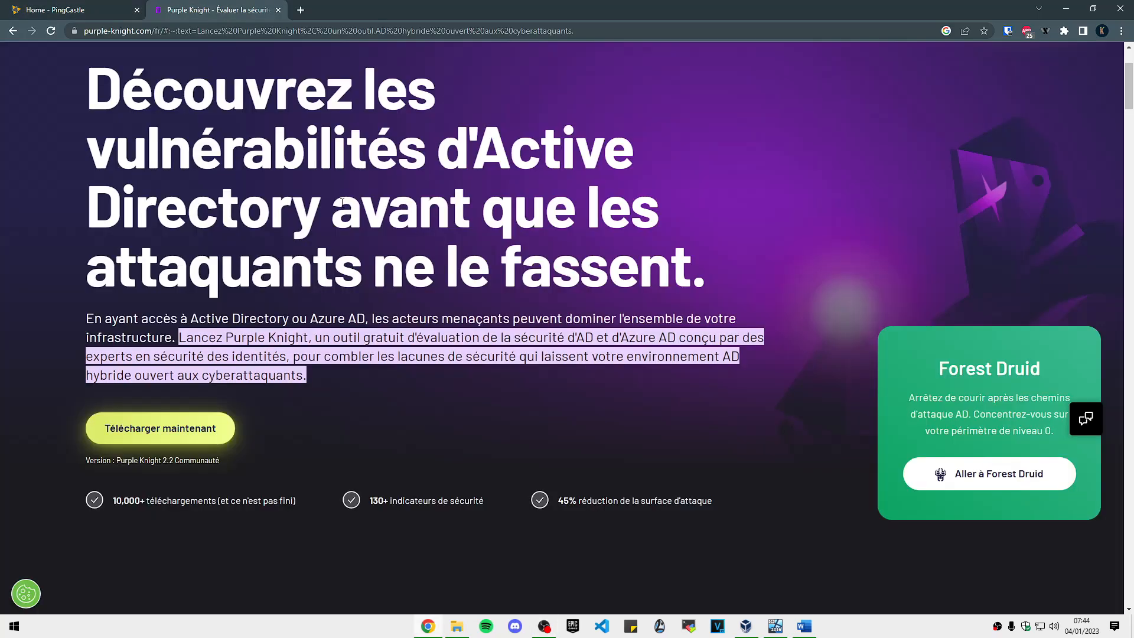
key("ctrl+shift+Tab")
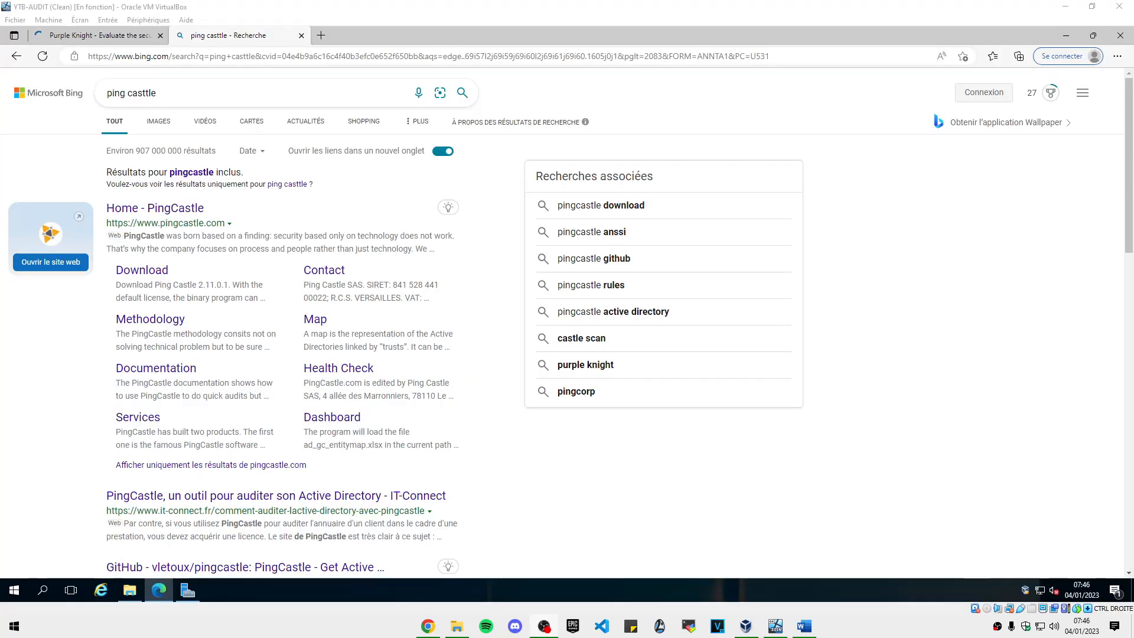
- Download PingCastle 2.11.0.1 from the download page of the PingCastle website
left_click(152, 271)
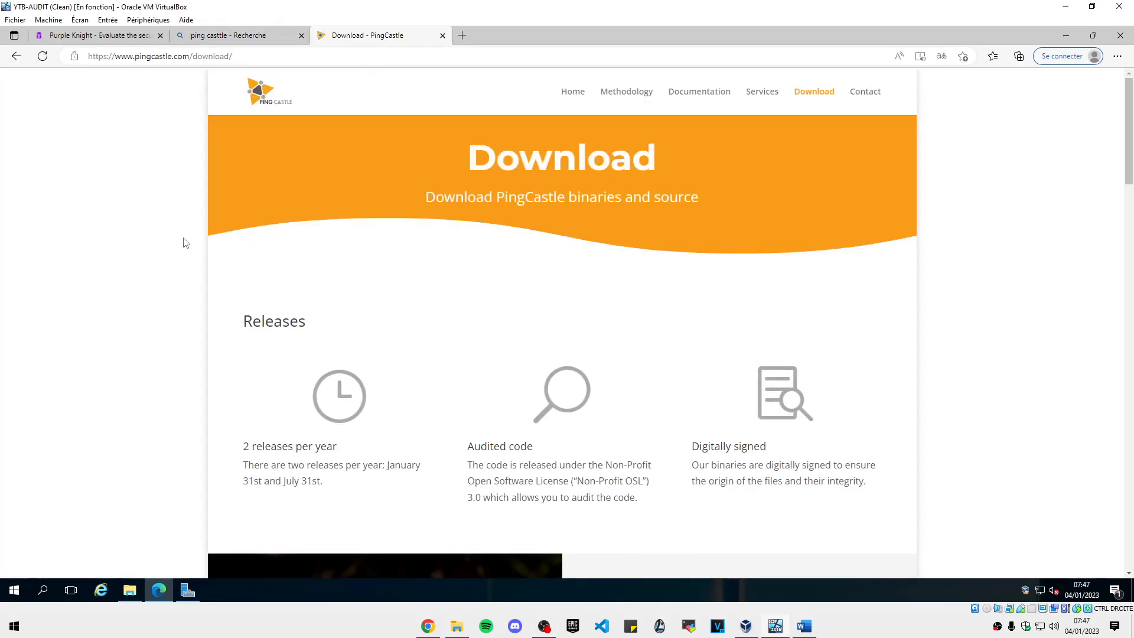
scroll(172, 237, "down", 8)
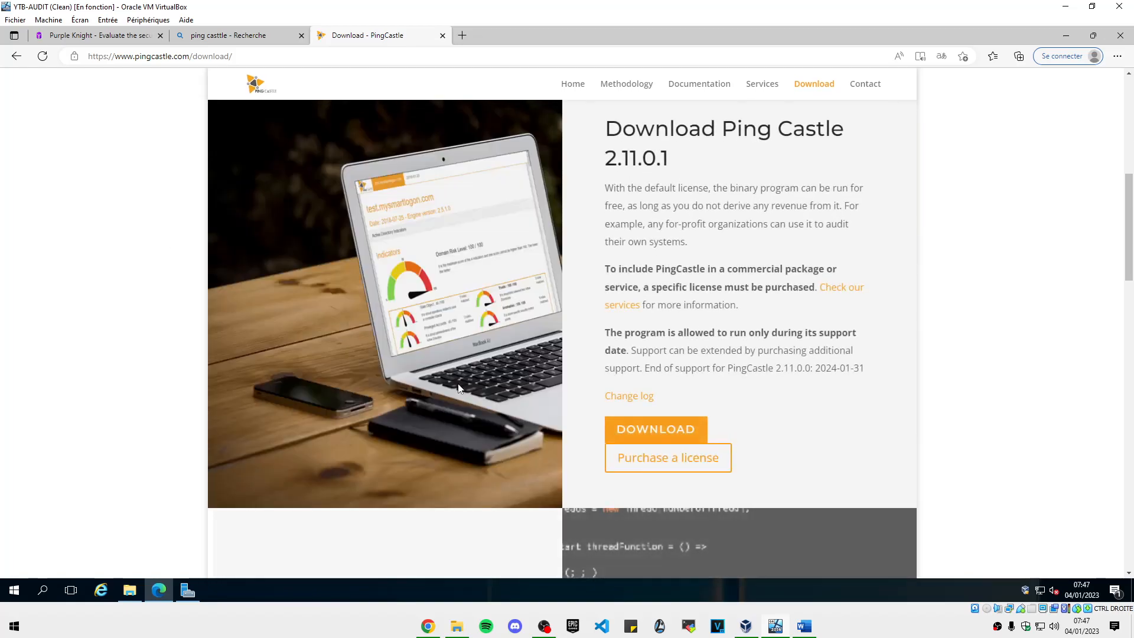
left_click(640, 434)
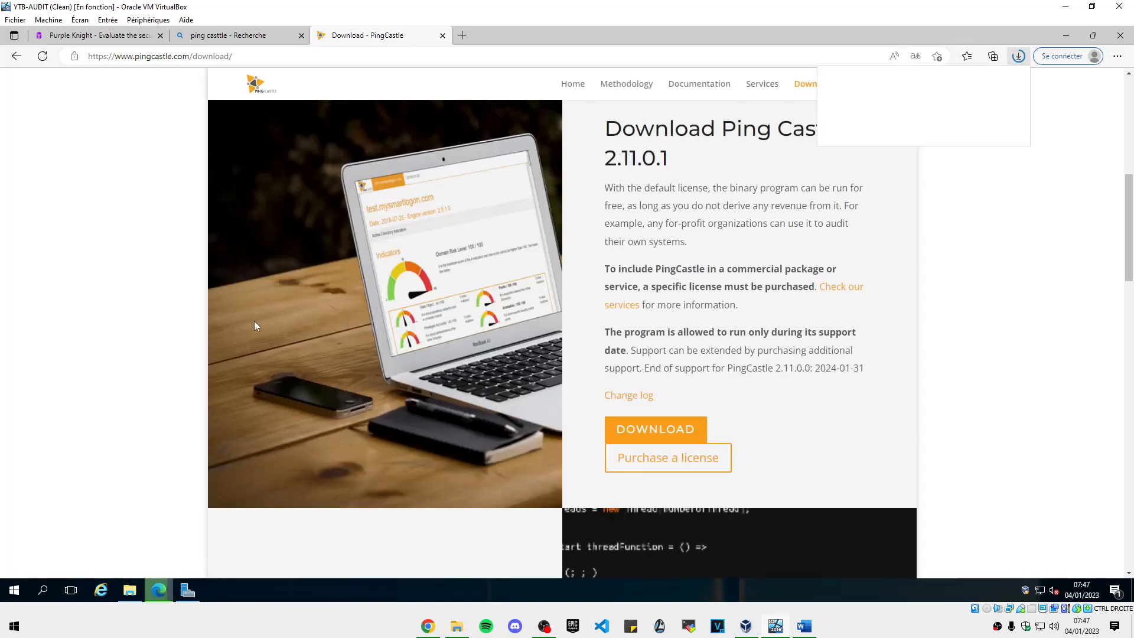
right_click(14, 590)
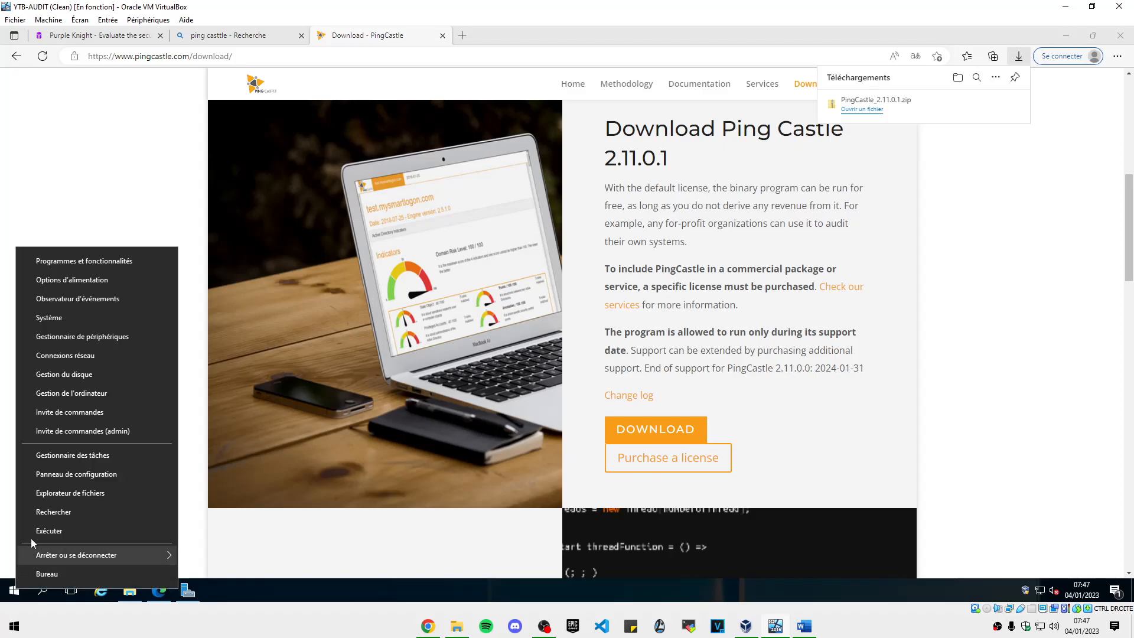
left_click(83, 322)
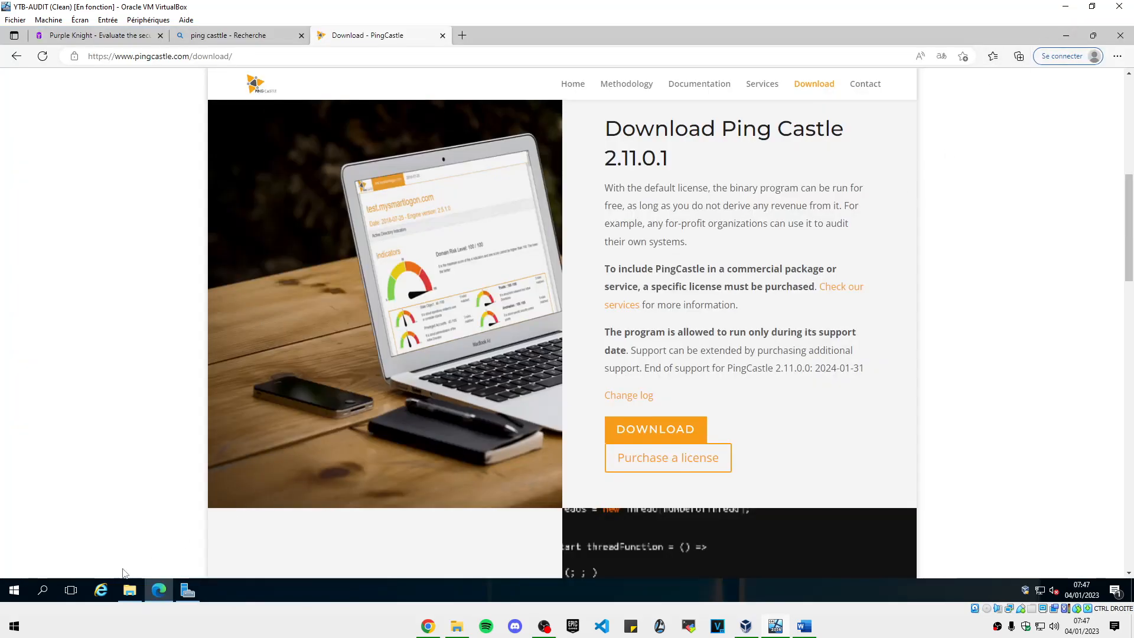
- Extract the PingCastle_2.11.0.1 archive in the Downloads folder, then minimise both file windows
left_click(129, 590)
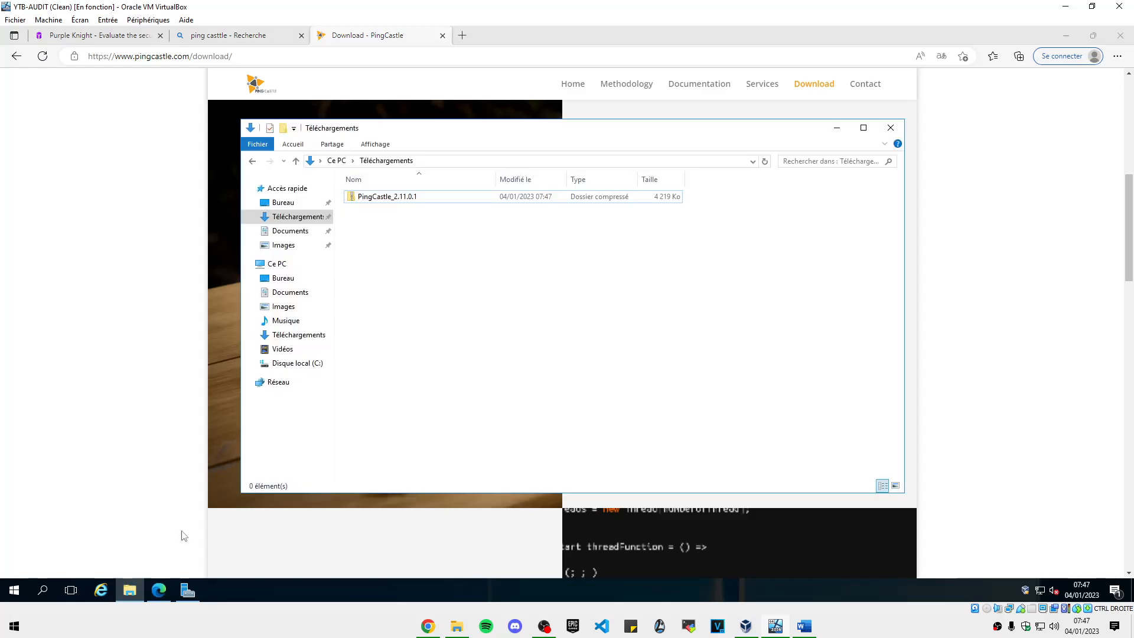
left_click(373, 199)
right_click(374, 199)
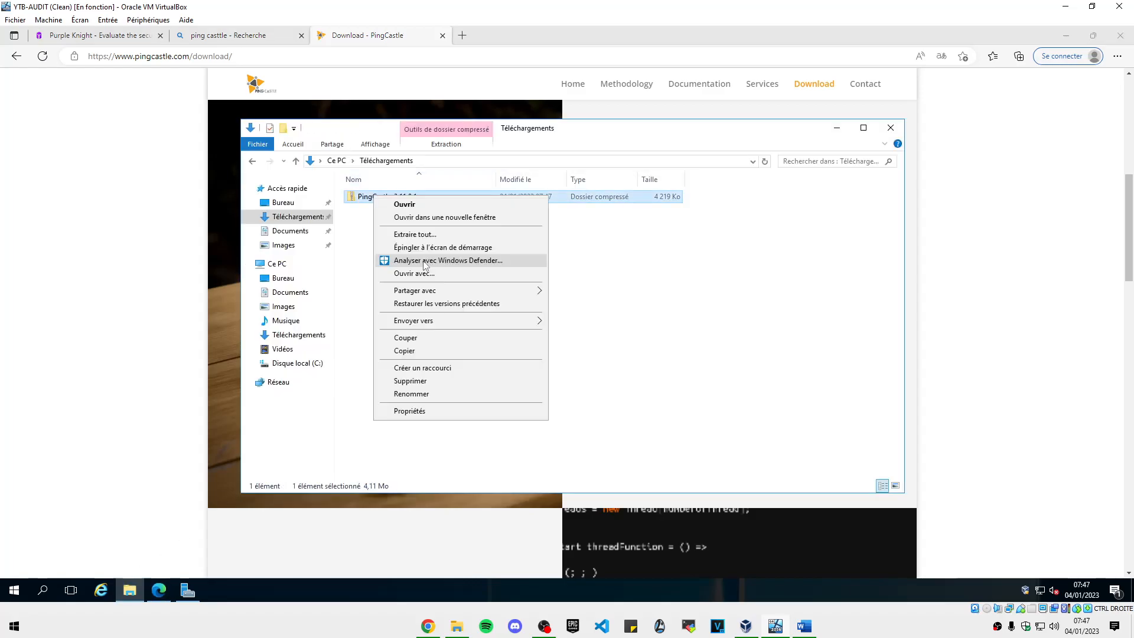
left_click(415, 234)
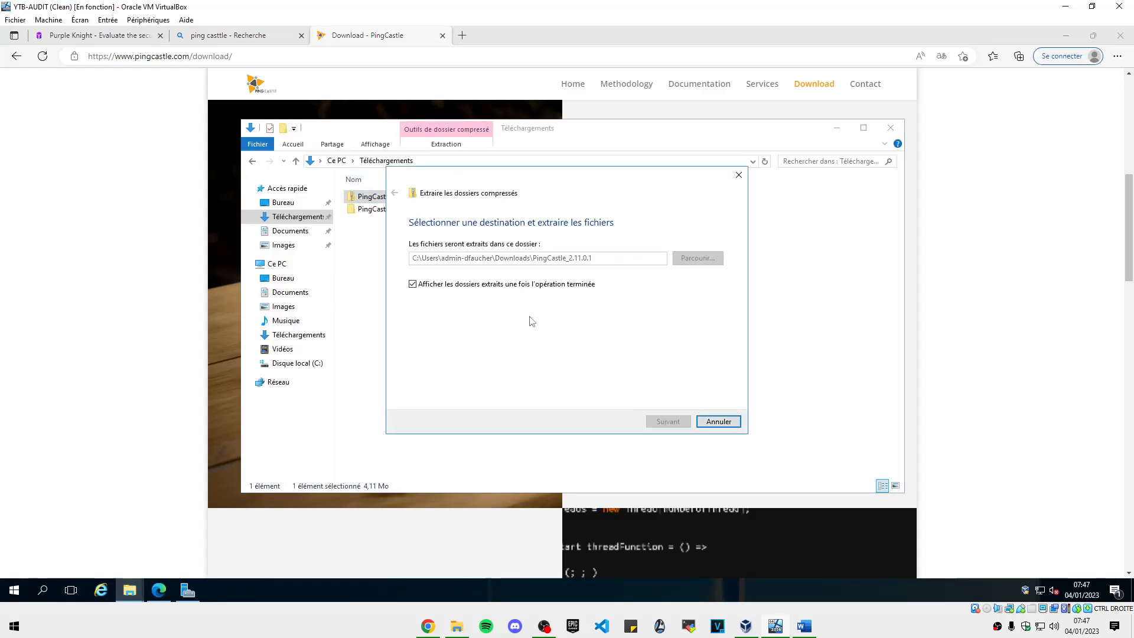
left_click_drag(509, 145, 592, 123)
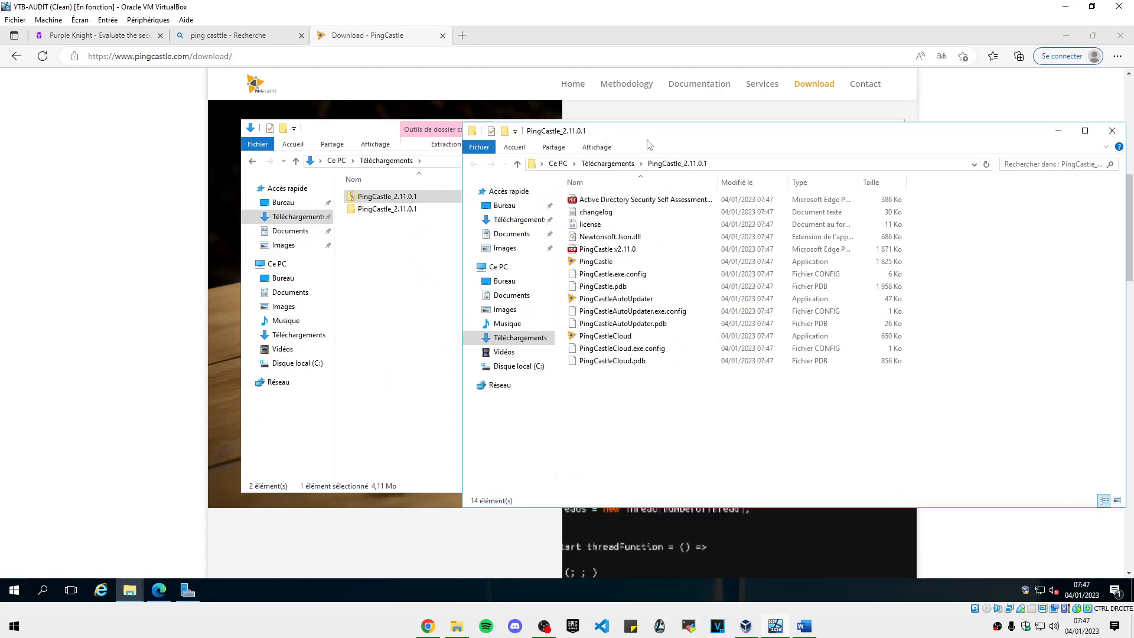
left_click_drag(689, 139, 451, 135)
left_click(824, 130)
left_click(832, 129)
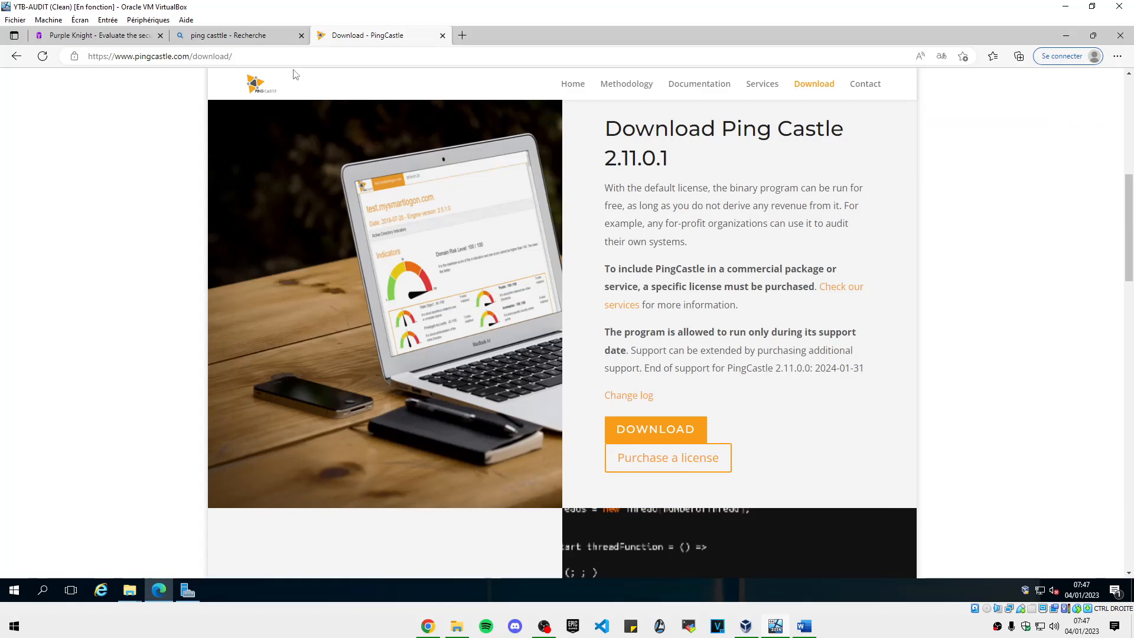
- Return to the purple knight search results, visit the official Purple Knight site and open its download request form
left_click(111, 36)
left_click(16, 57)
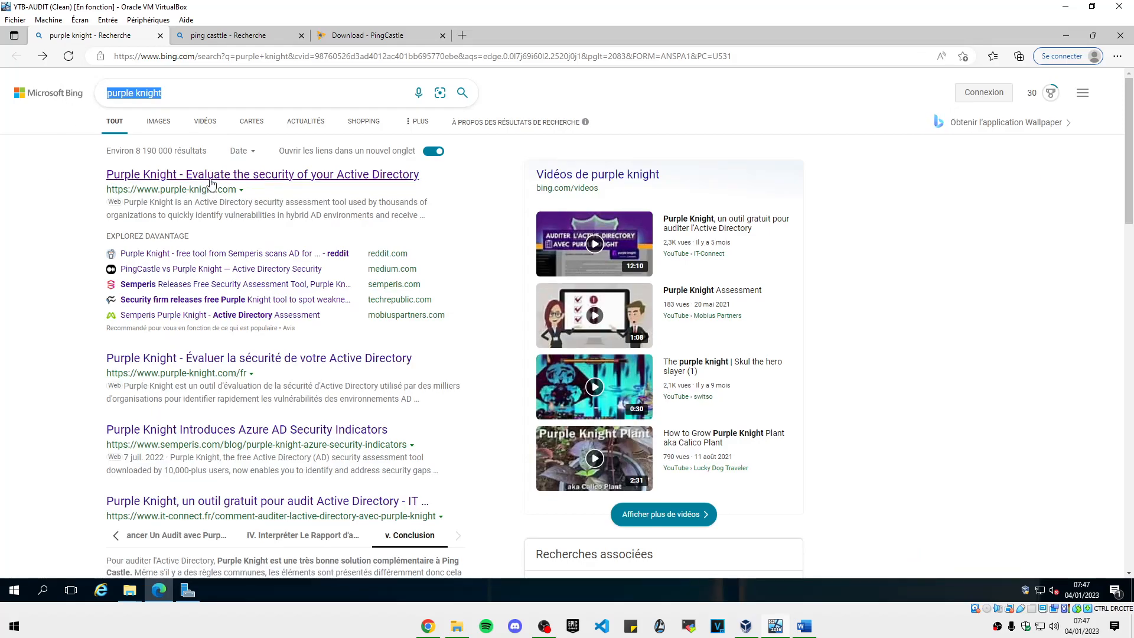
left_click(211, 179)
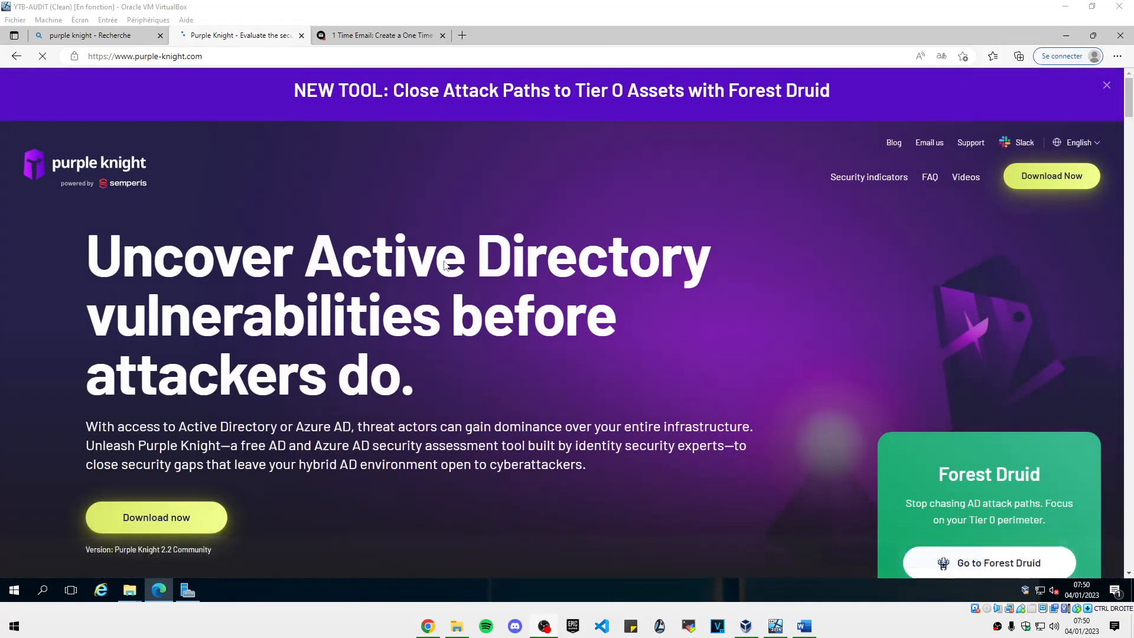
left_click(188, 530)
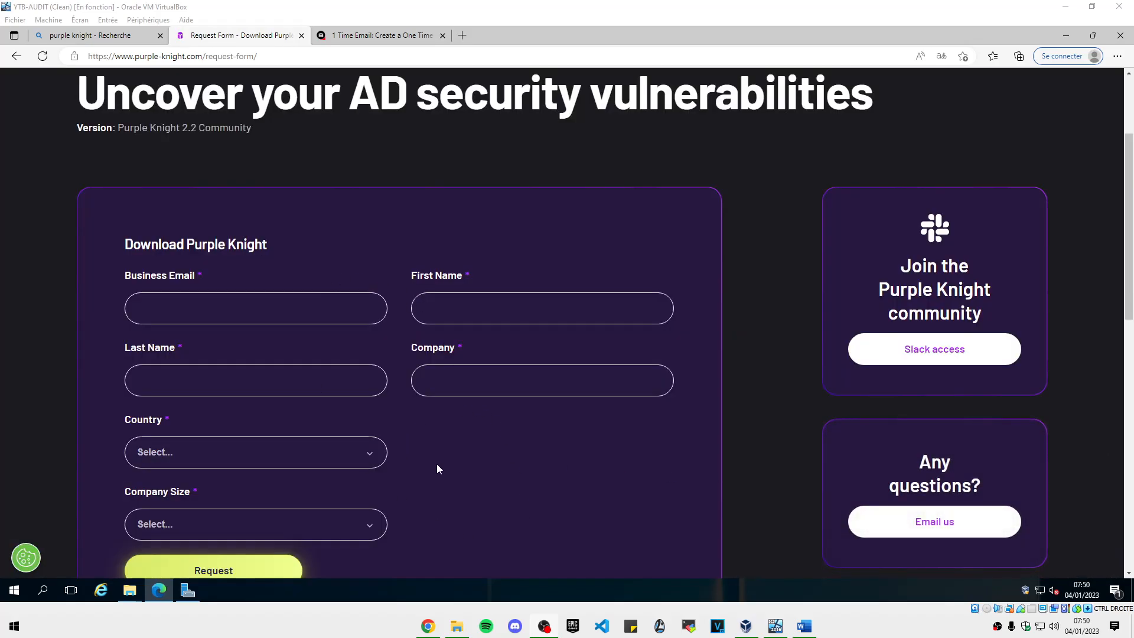
scroll(422, 464, "down", 2)
scroll(362, 524, "up", 2)
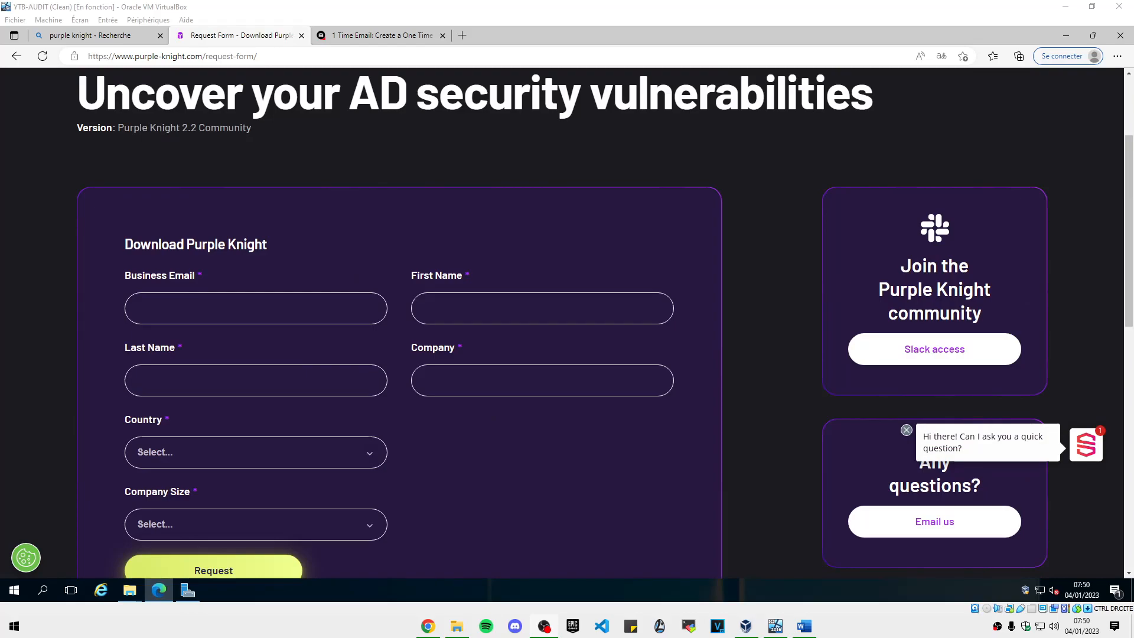
- Complete and submit the Purple Knight request form with a temporary business email, country France and company size 2,001 - 5,000
left_click(373, 35)
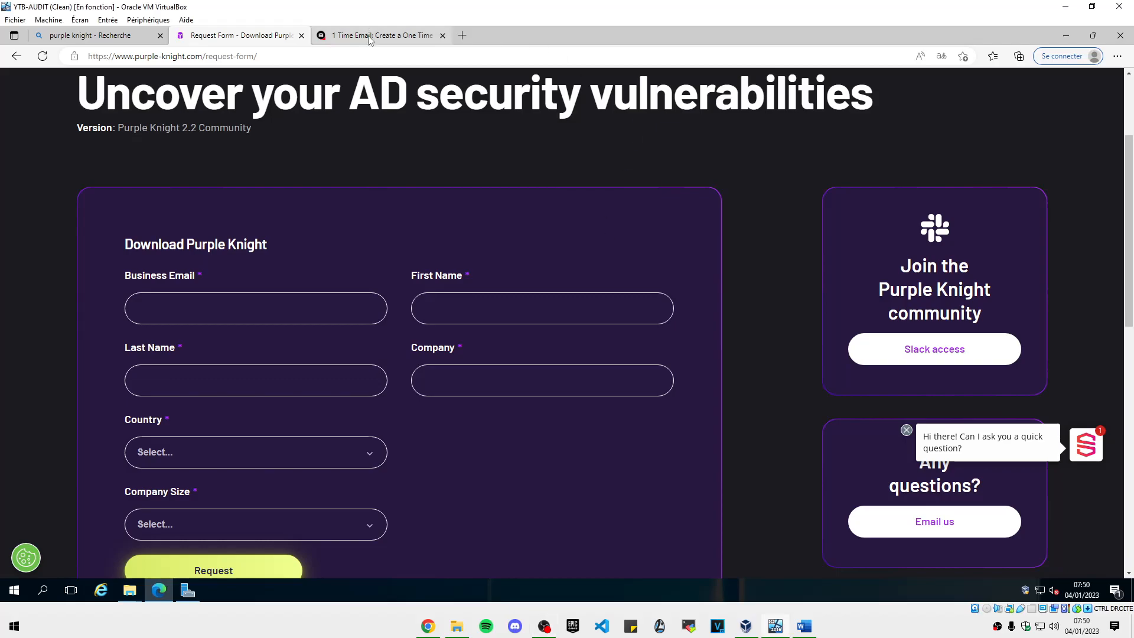
scroll(518, 166, "down", 2)
scroll(520, 168, "up", 2)
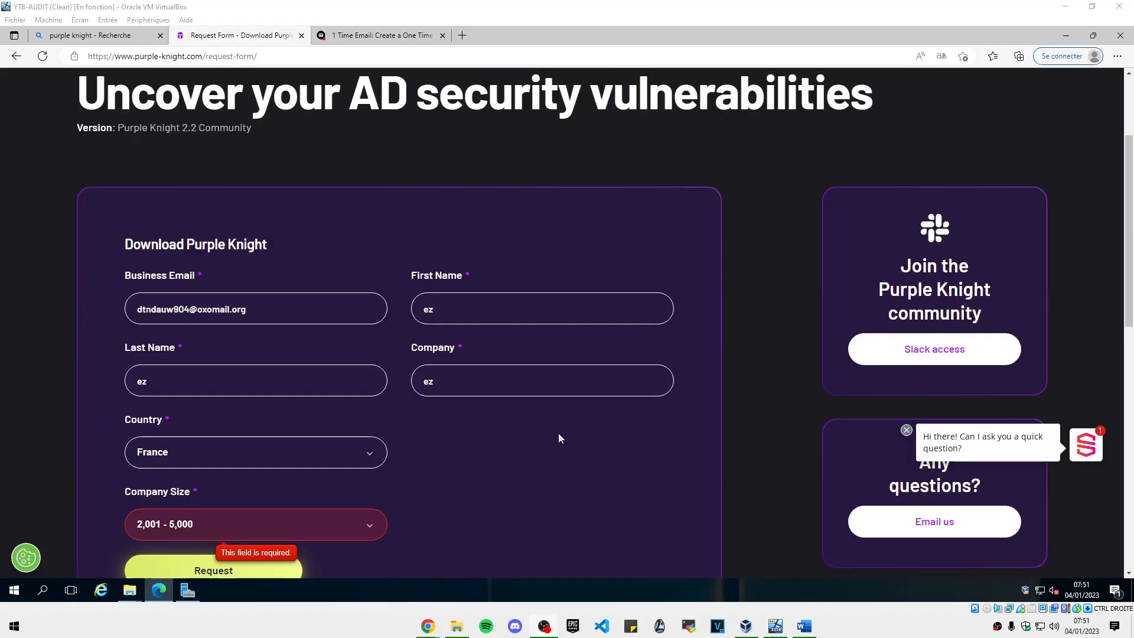
scroll(561, 435, "down", 3)
left_click(217, 419)
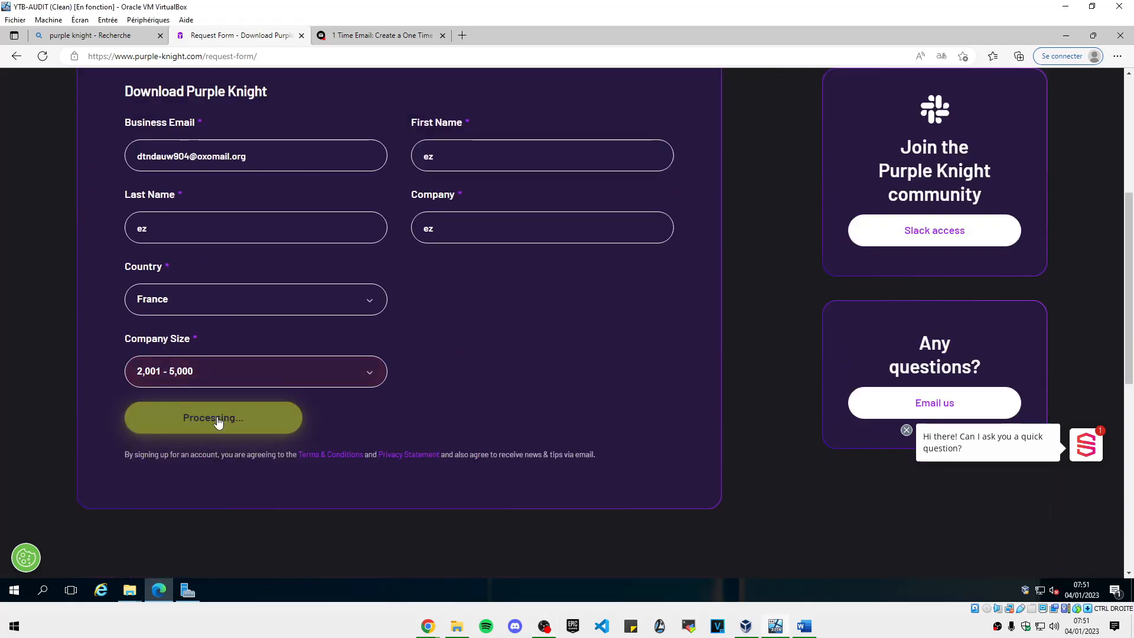
- Open the Purple Knight confirmation message in the temporary email inbox and follow its download link
scroll(483, 313, "up", 5)
left_click(378, 36)
scroll(514, 314, "down", 10)
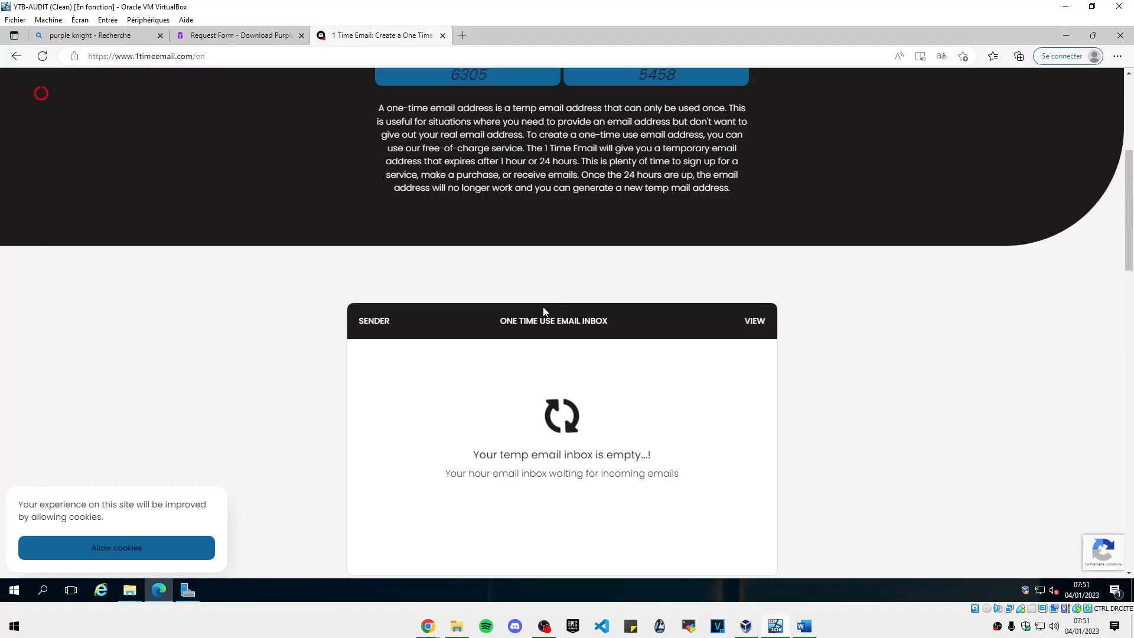
scroll(544, 311, "down", 3)
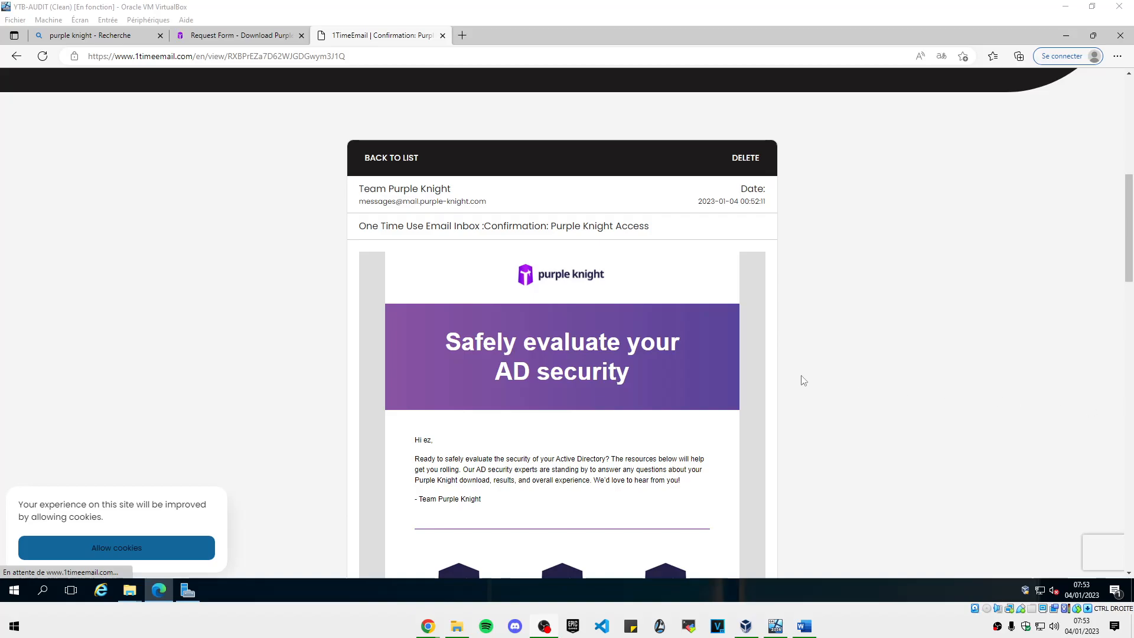
scroll(452, 291, "down", 3)
scroll(452, 291, "down", 5)
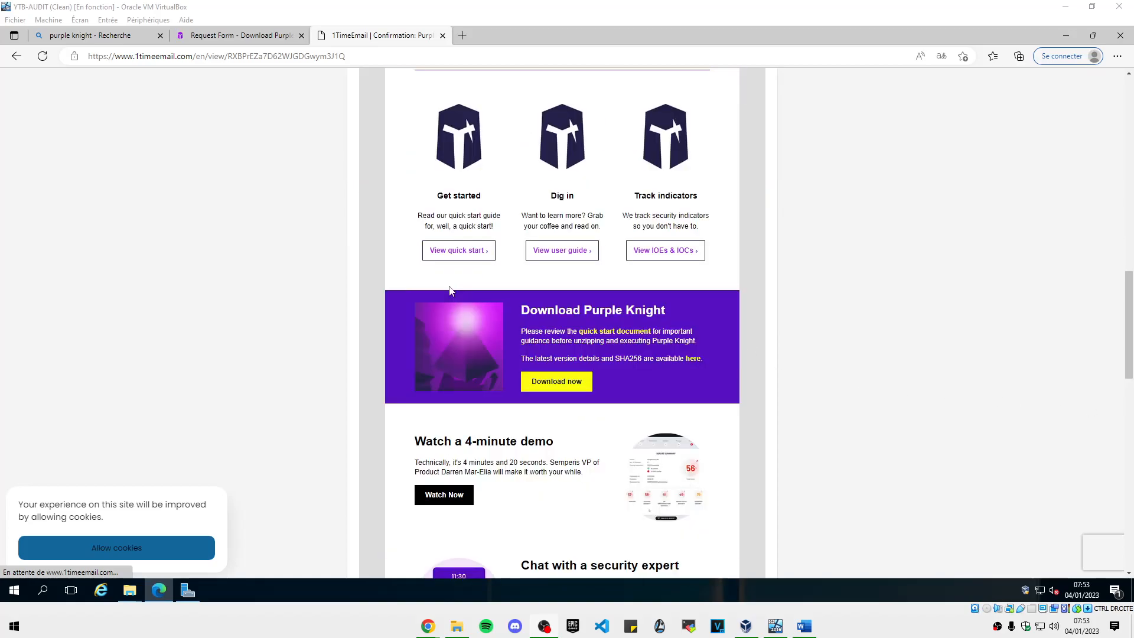
left_click(557, 387)
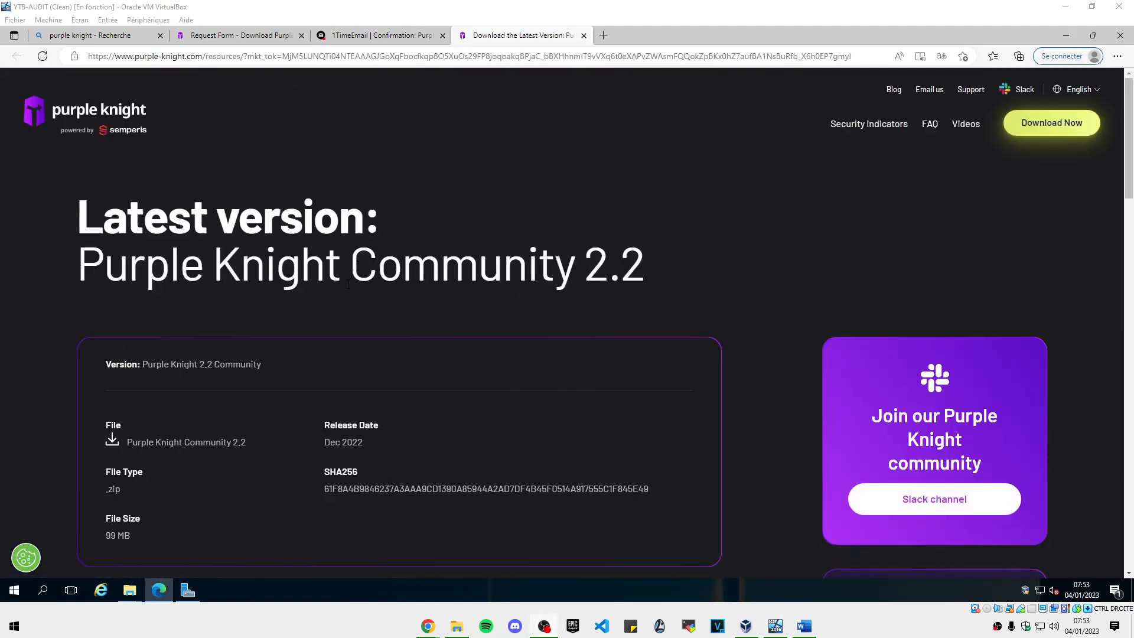
- Download the Purple Knight Community 2.2 zip file and bring up the Downloads folder in the file explorer
scroll(385, 293, "down", 5)
scroll(339, 299, "up", 5)
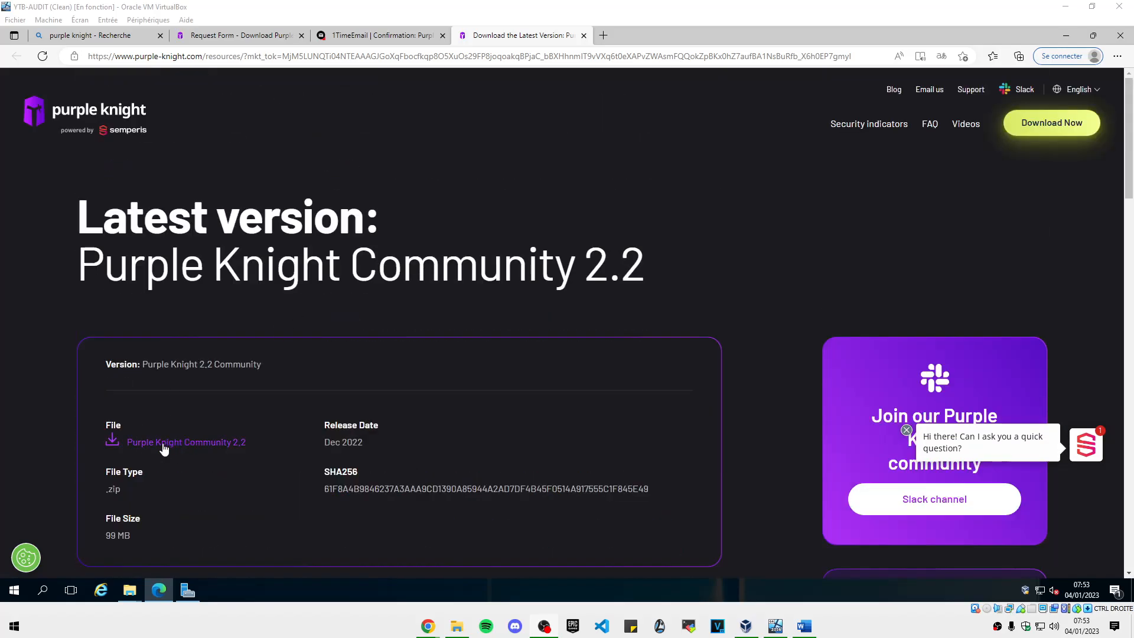
left_click(198, 449)
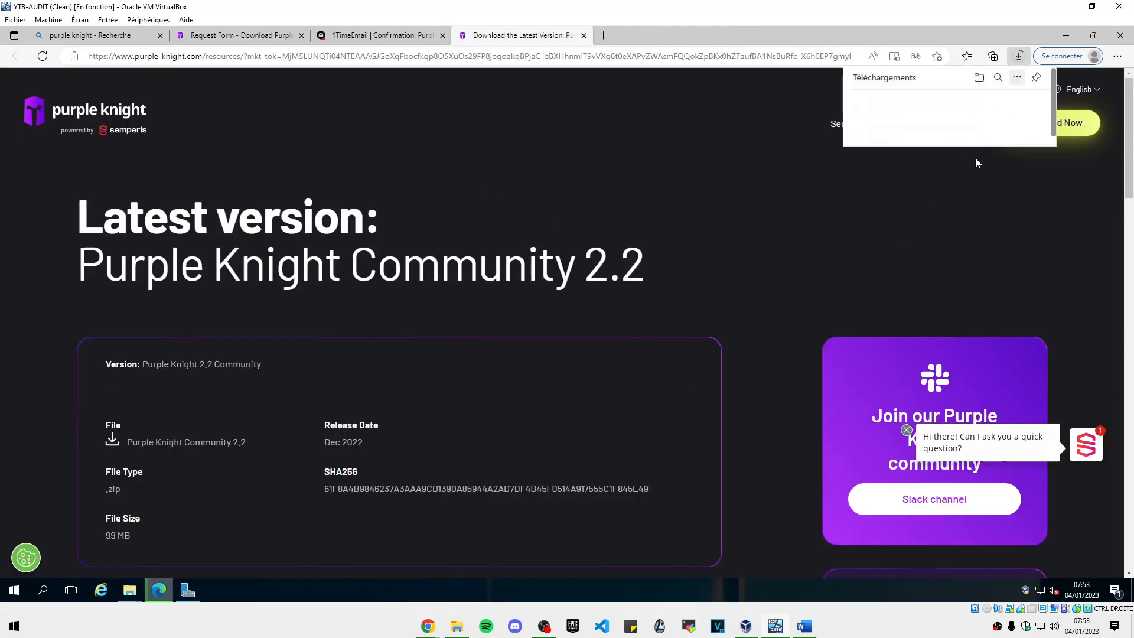
left_click(129, 590)
left_click(103, 544)
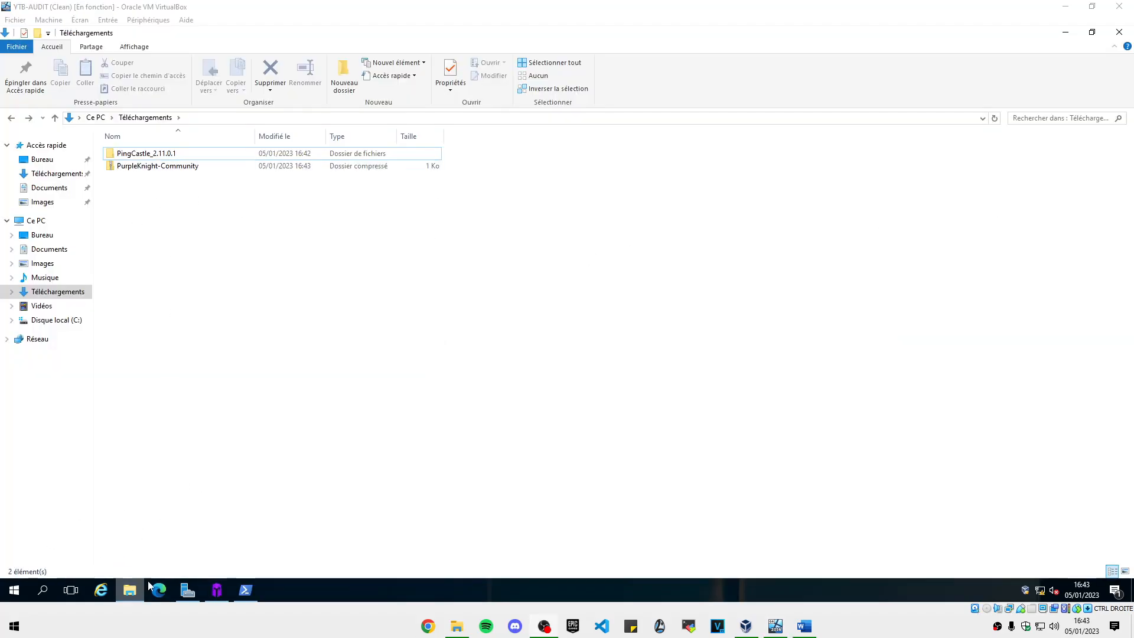
- Switch to Windows PowerShell and change the working directory to .\Downloads\
left_click(245, 590)
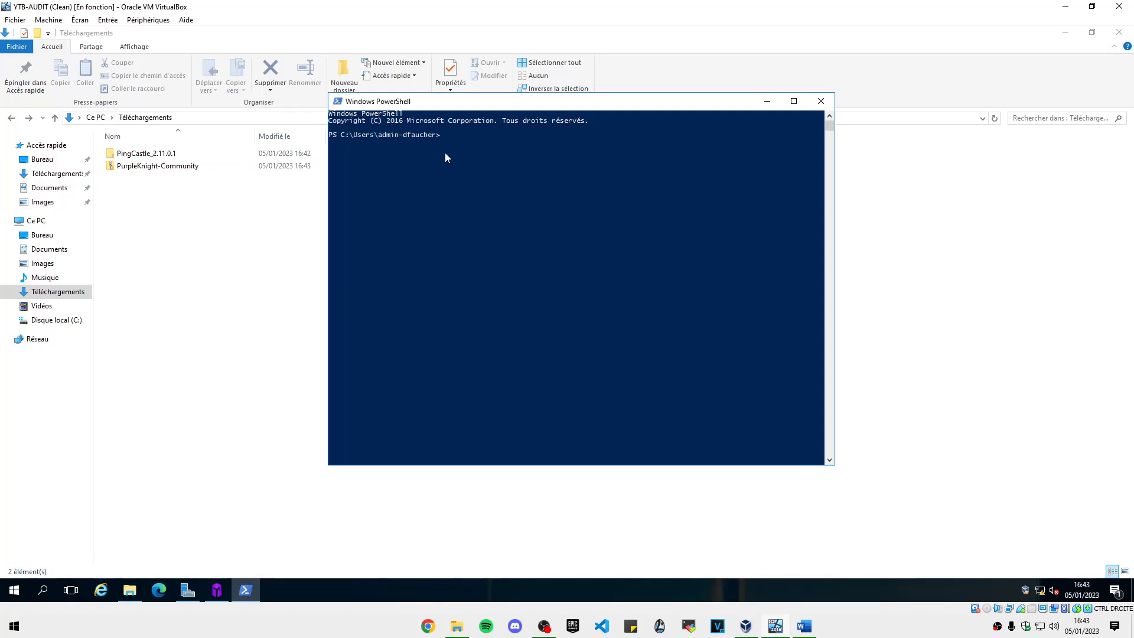
type("cd Do")
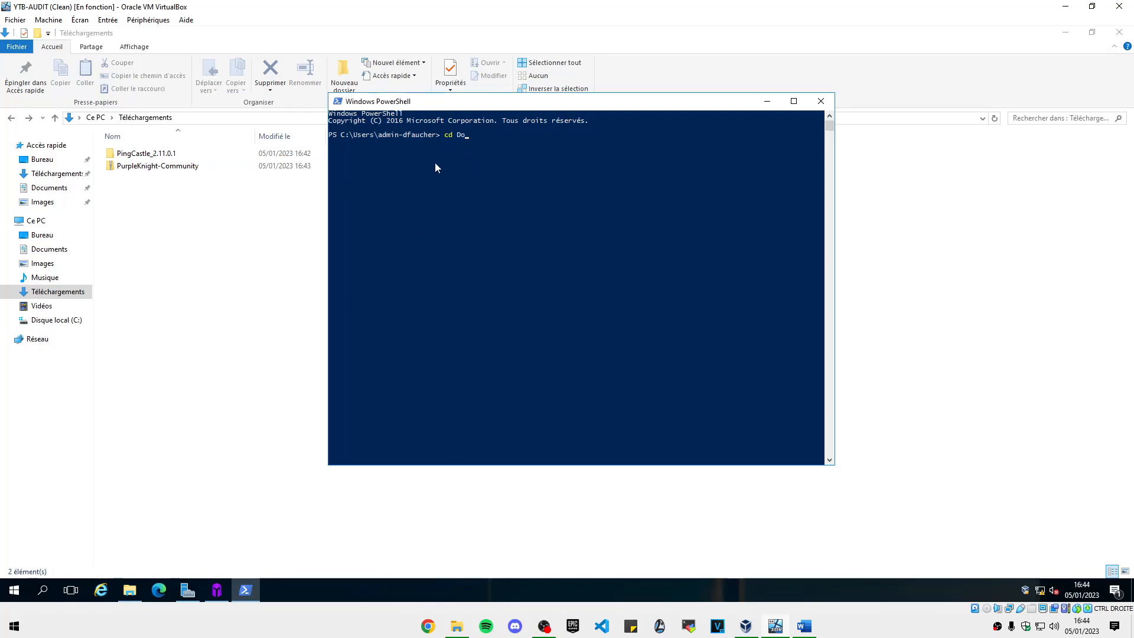
key("Tab")
key("Return")
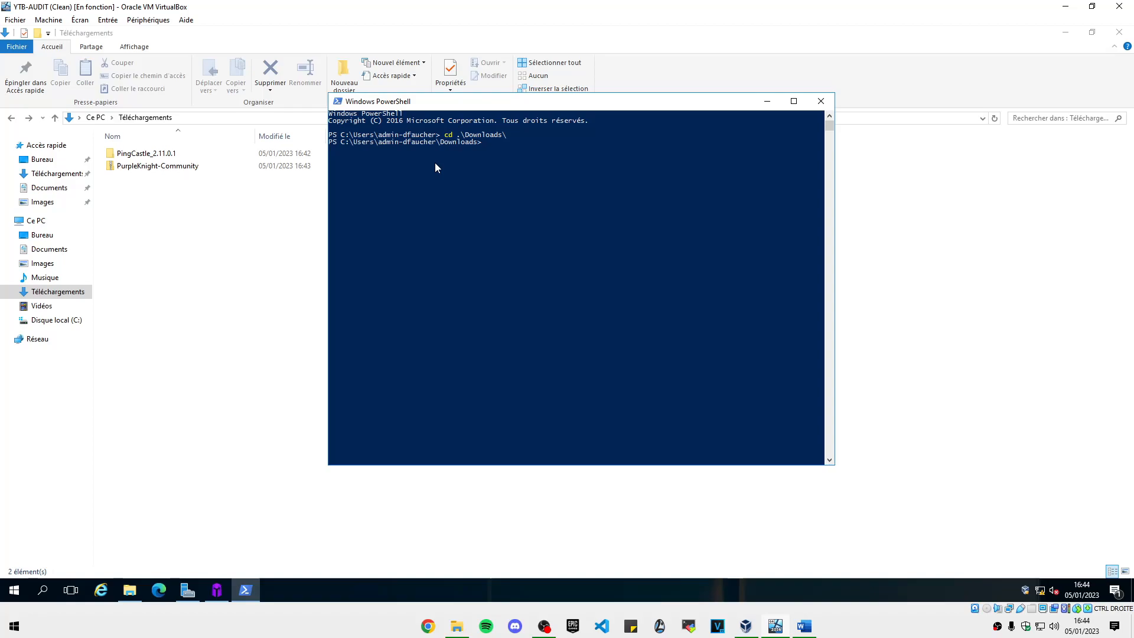
- Unblock the Purple Knight archive by running dir -Path .\PurpleKnight-Community.zip -Recurse | Unblock-File
type("dir -Pa")
type("th .\\")
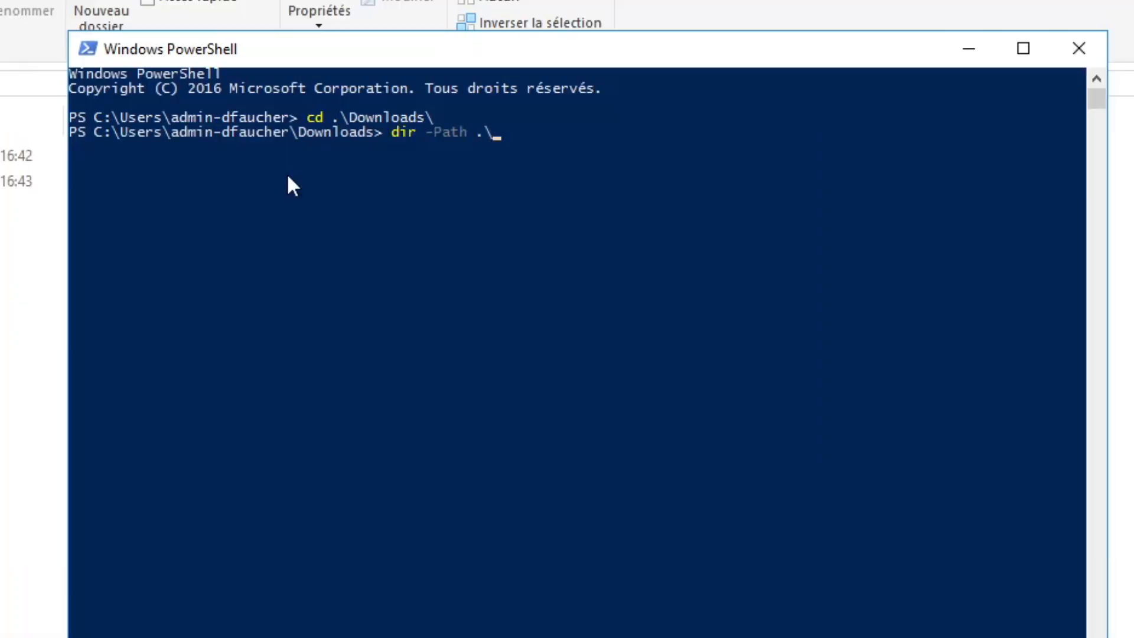
type("p")
key("Tab")
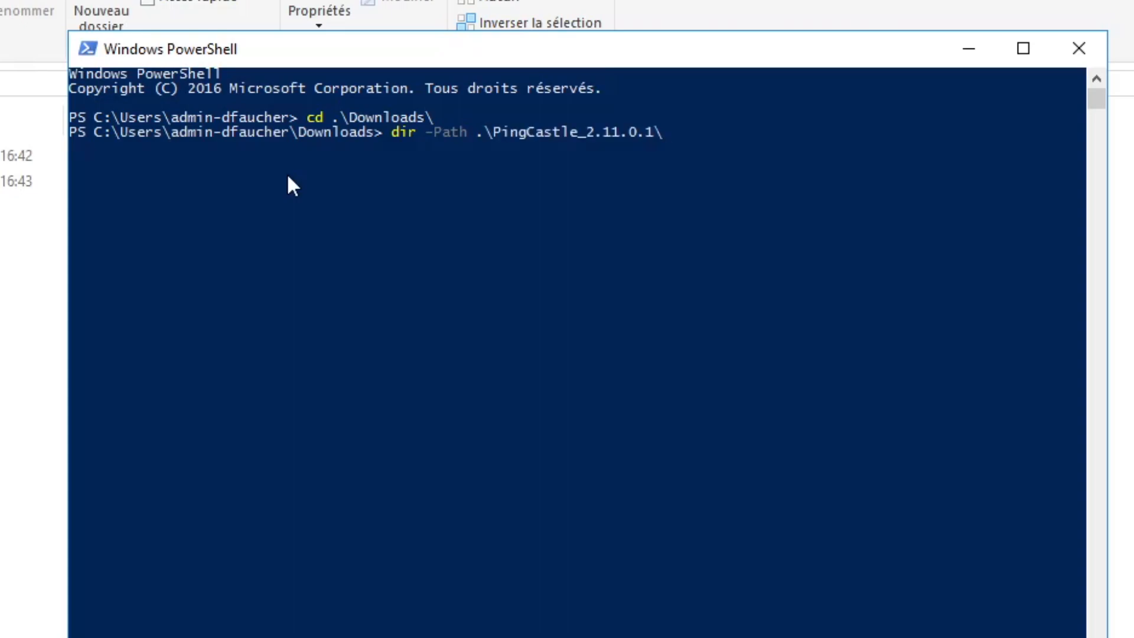
key("Tab")
key("Tab")
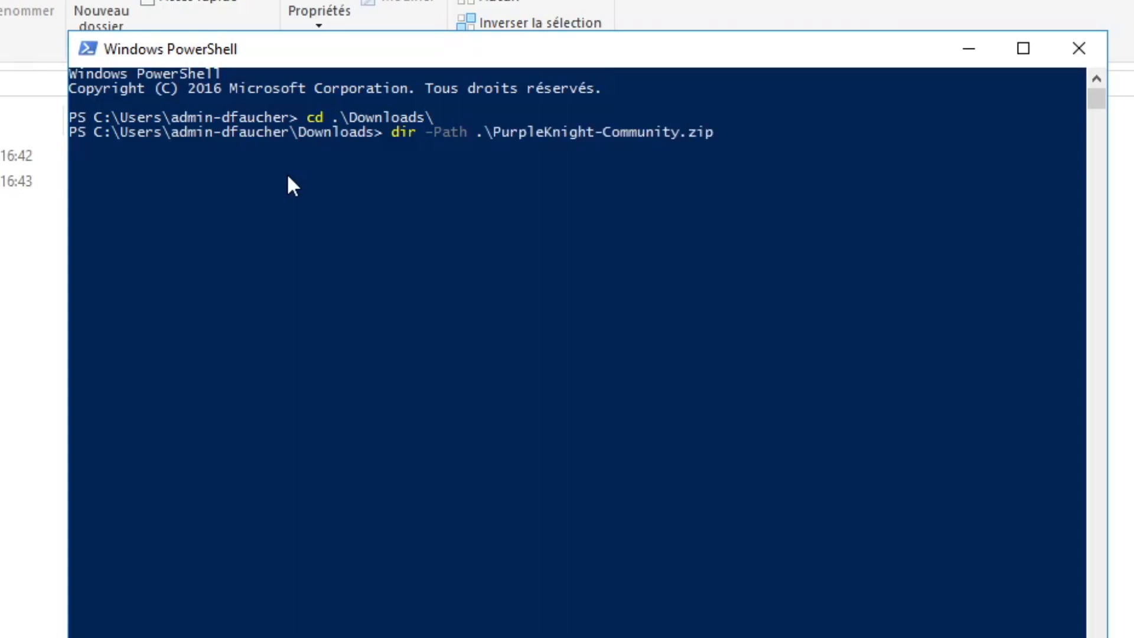
type("-Recurse")
type("|Unblock-File")
key("Left")
key("Left")
key("Left")
key("Left")
key("Left")
key("Left")
key("Left")
key("Left")
key("Left")
key("Left")
key("Left")
key("Left")
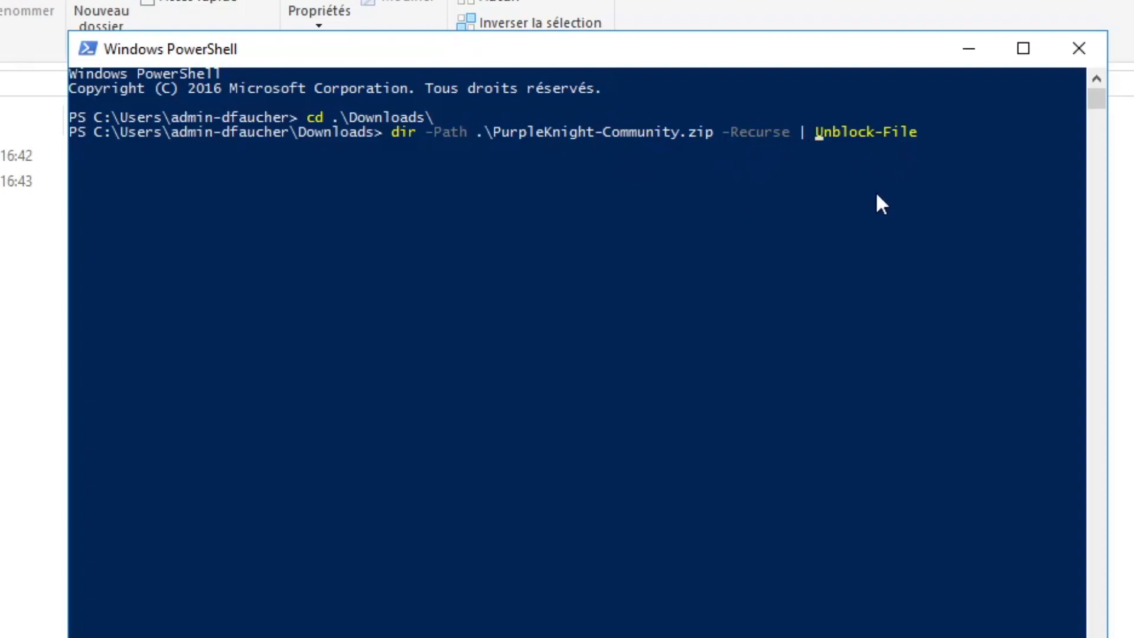
key("Return")
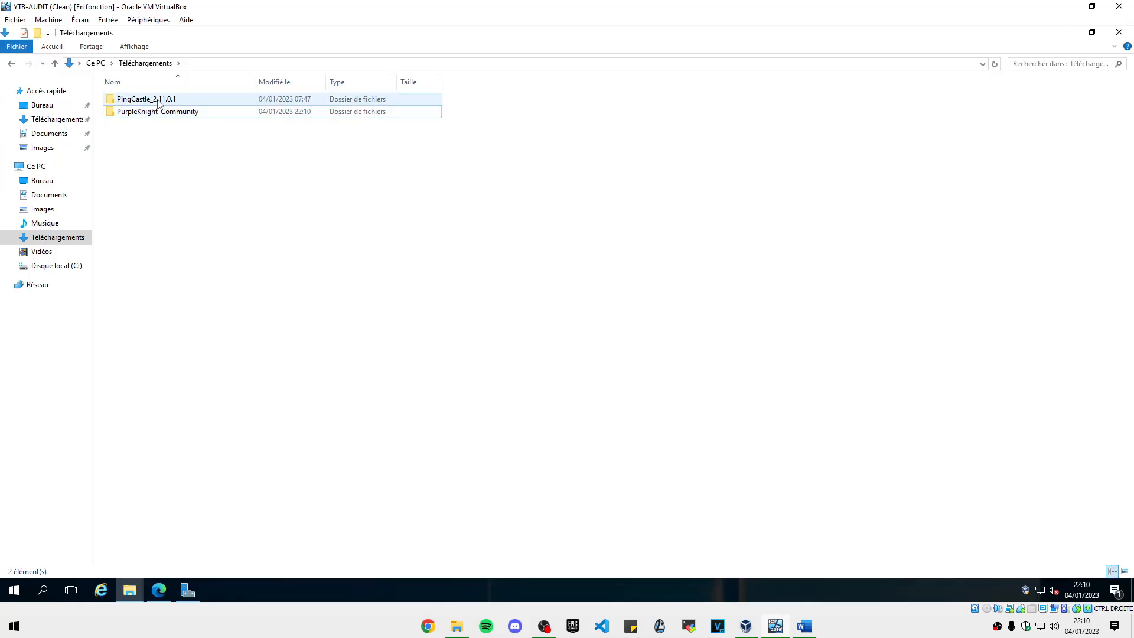
- Launch the PingCastle application from the PingCastle_2.11.0.1 folder, allow it to run and reposition its console window
double_click(148, 98)
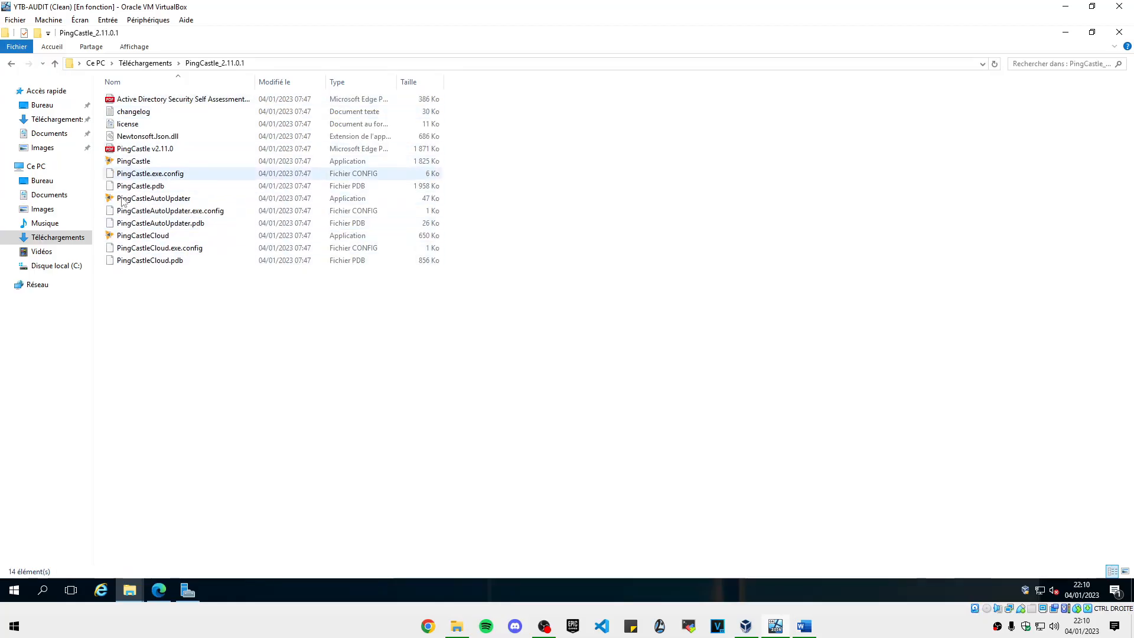
left_click(149, 167)
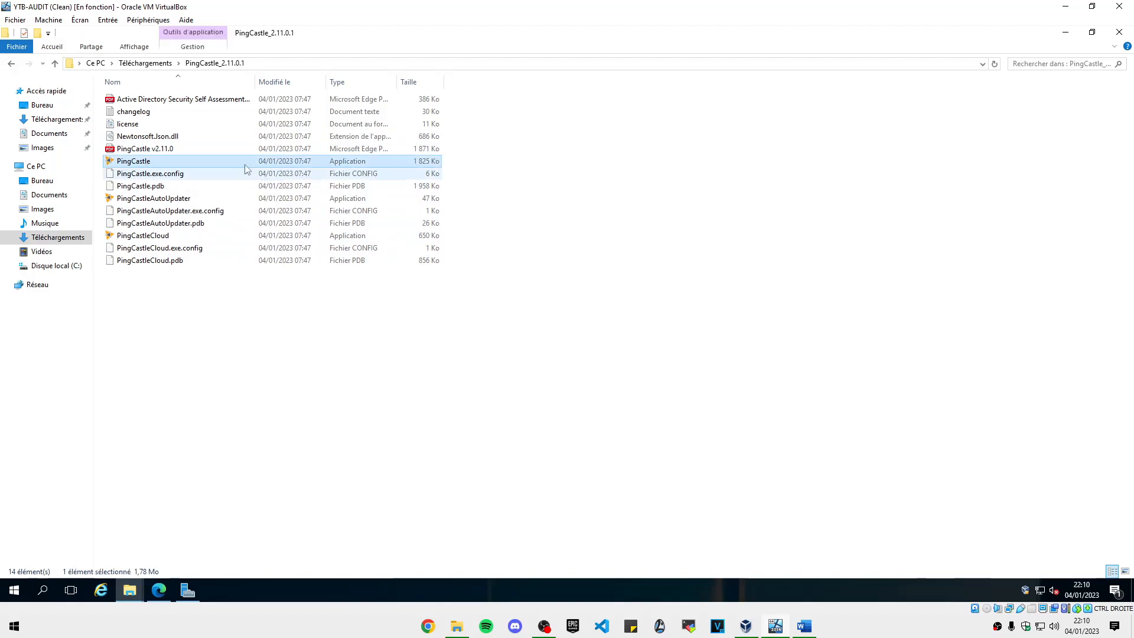
double_click(156, 163)
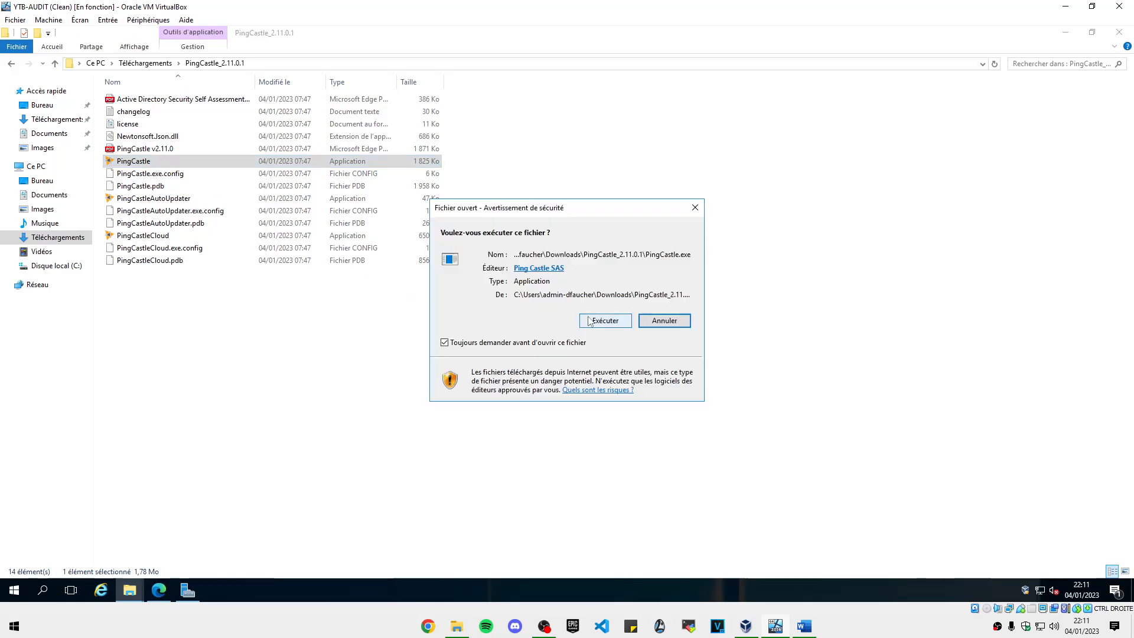
left_click(595, 320)
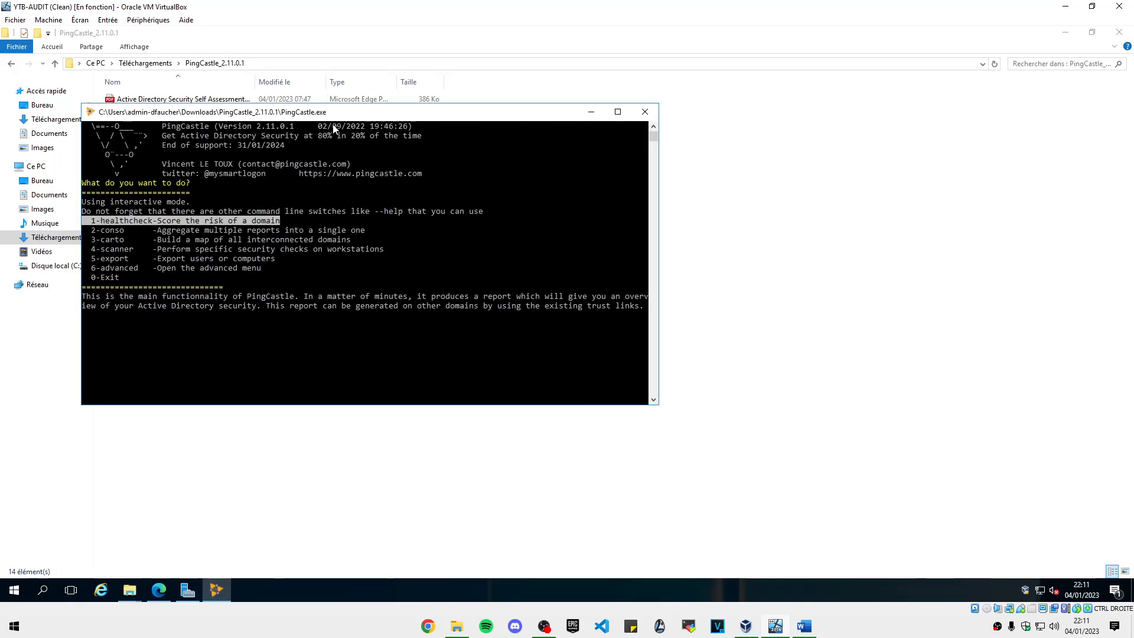
left_click_drag(357, 117, 504, 105)
left_click(447, 322)
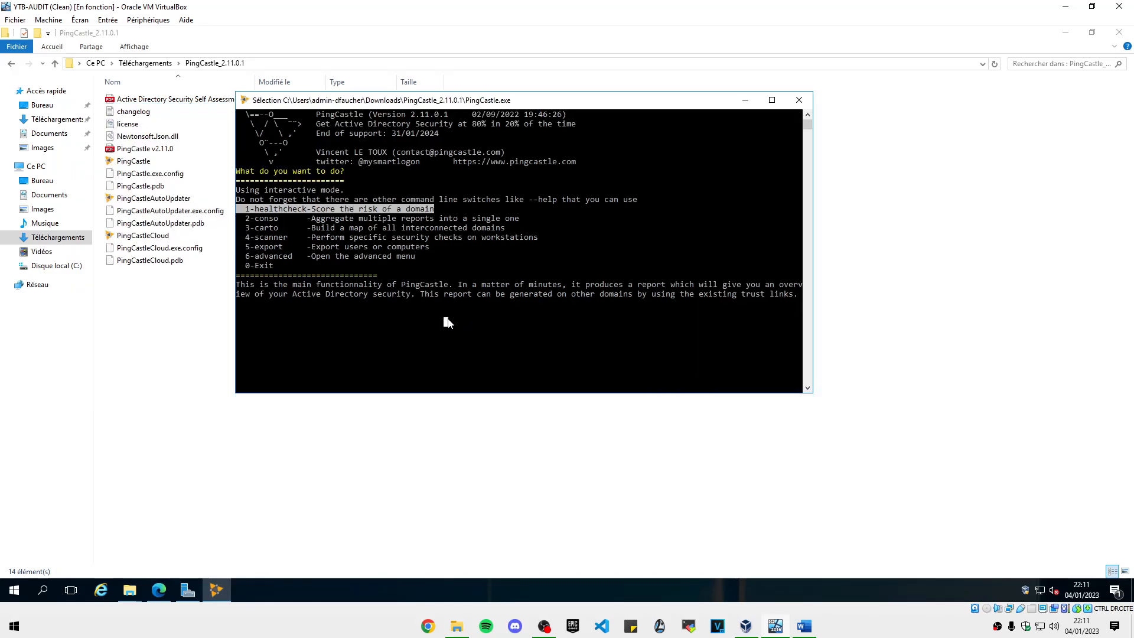
- Run the PingCastle healthcheck on the default domain esdown.local and exit the program once the analysis is done
key("Down")
key("Up")
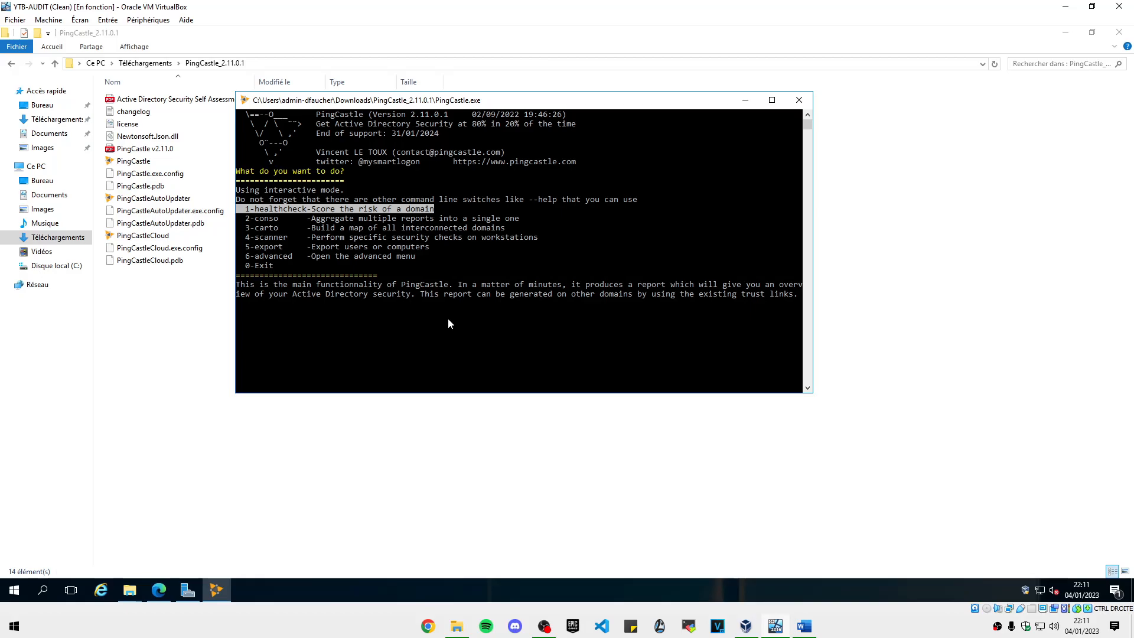
key("Return")
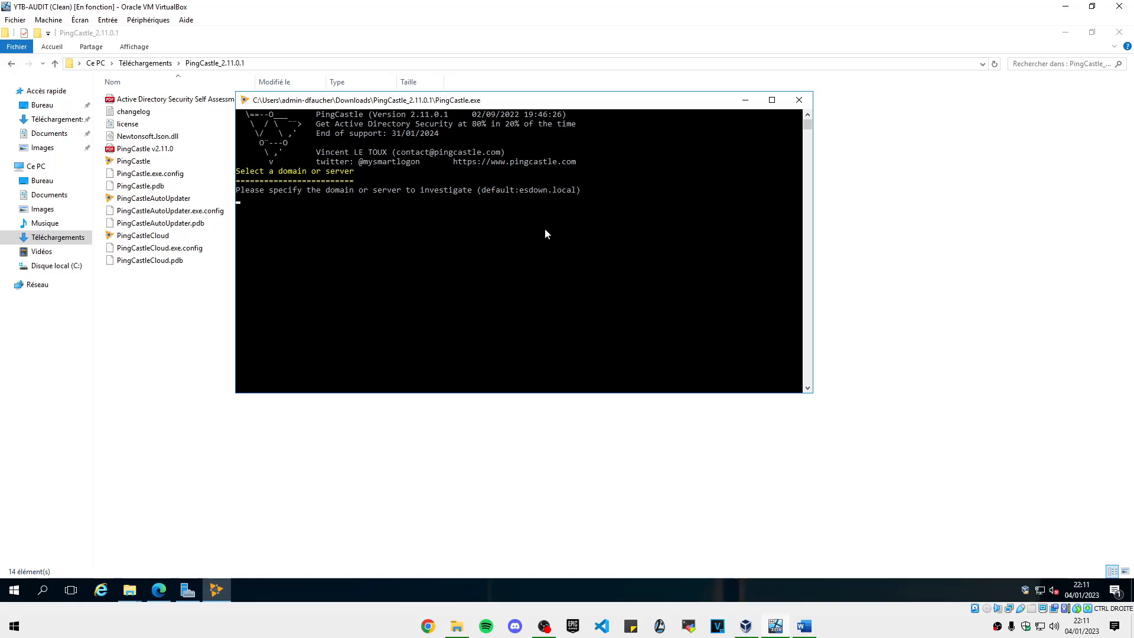
key("Return")
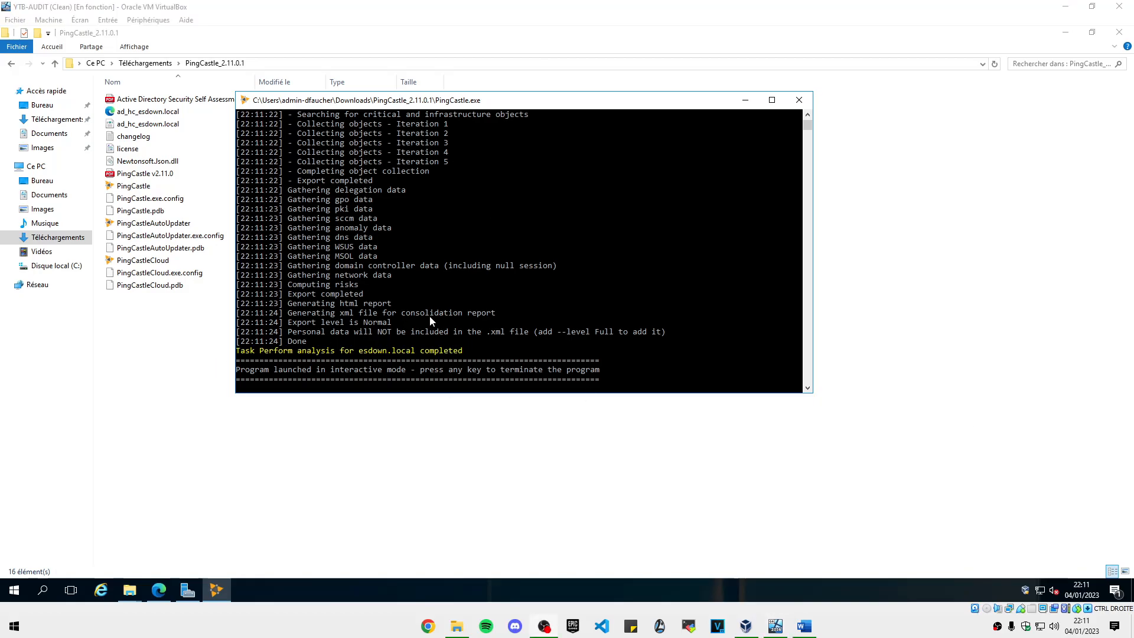
left_click(451, 314)
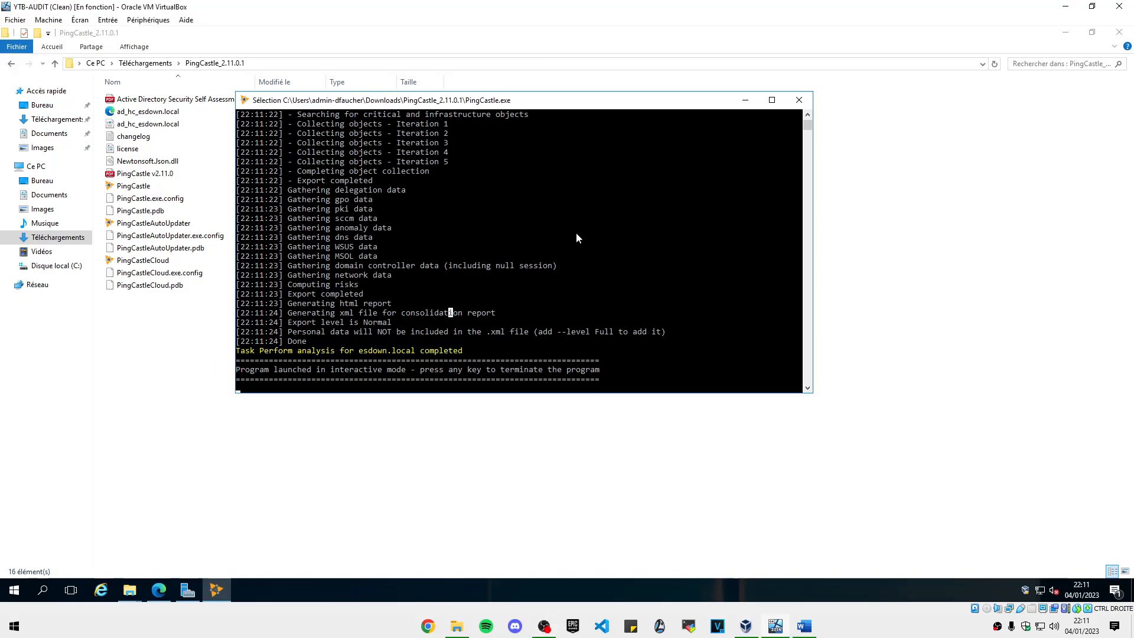
left_click_drag(542, 331, 538, 323)
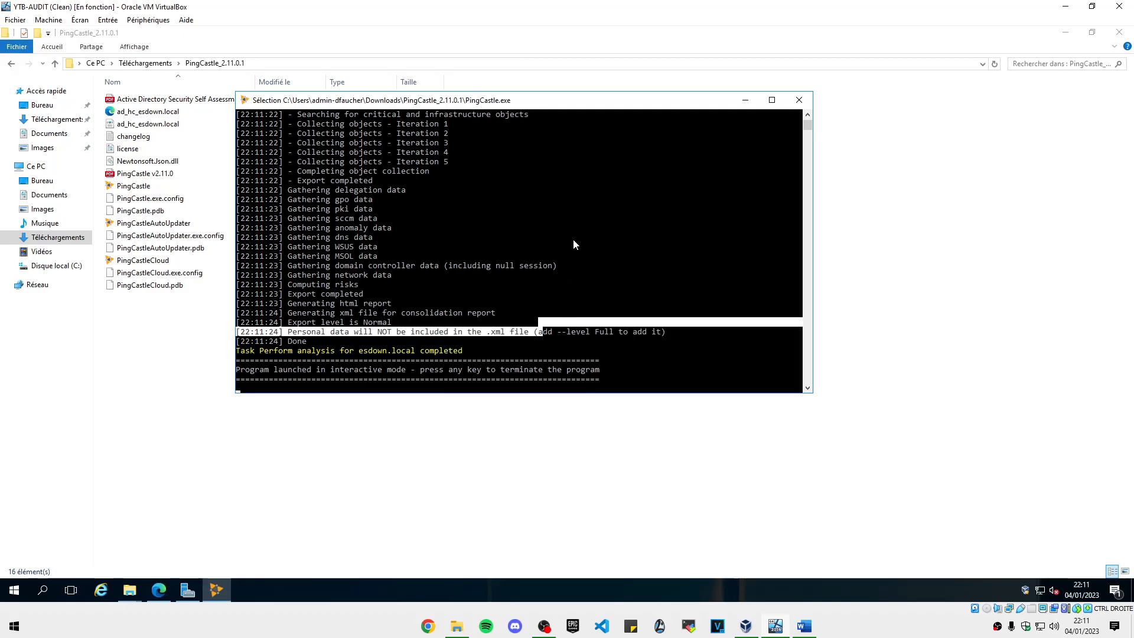
key("Return")
- Open the ad_hc_esdown.local HTML report in the browser and decline the page translation for now
left_click(172, 112)
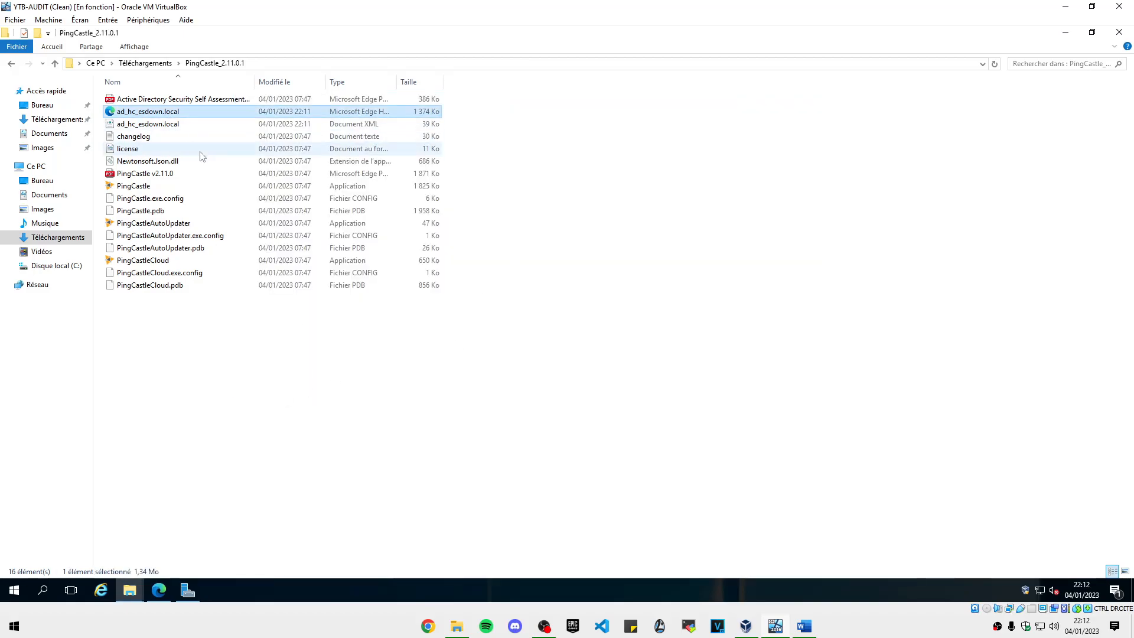
double_click(179, 112)
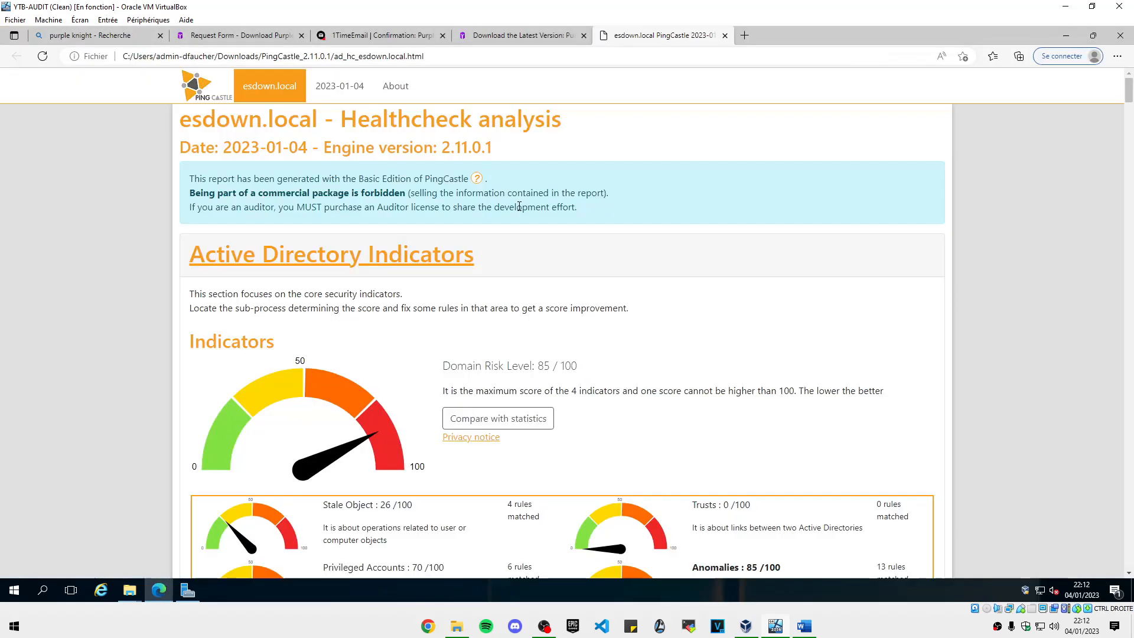
left_click(897, 176)
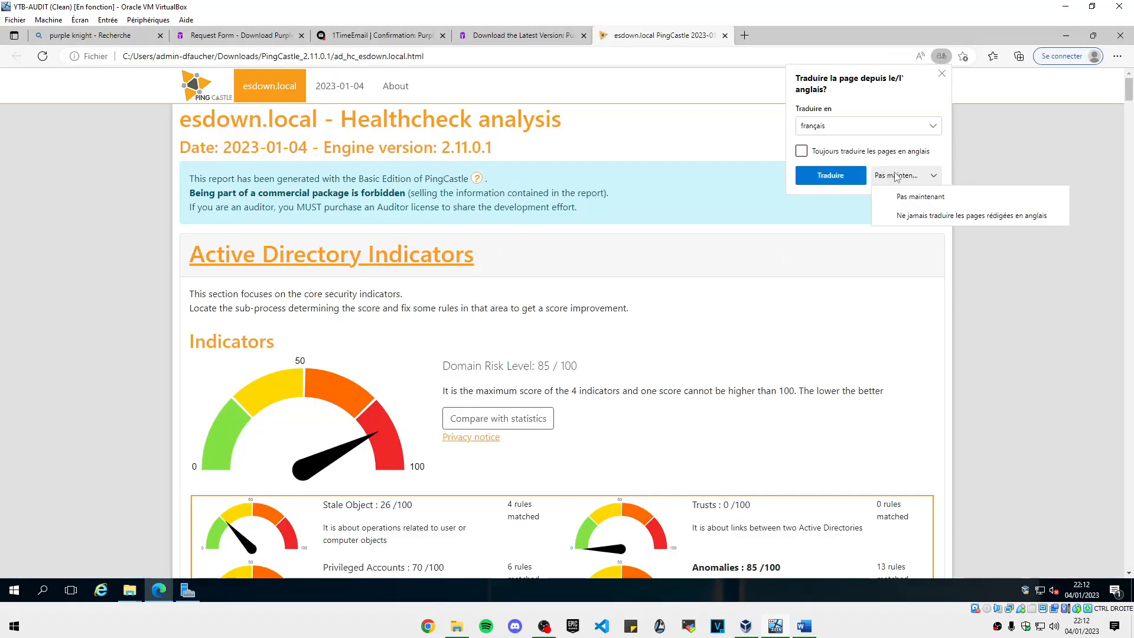
left_click(908, 194)
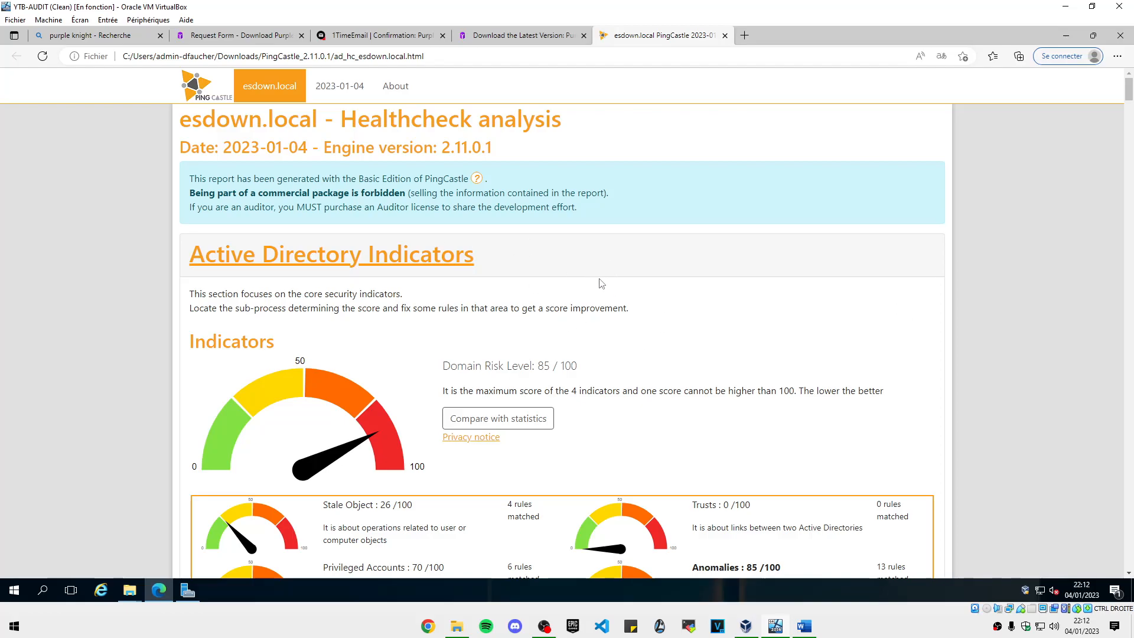
- Examine the report's domain risk level and its Stale Object, Privileged Accounts, Trusts and Anomalies indicators
scroll(594, 273, "down", 3)
scroll(591, 273, "up", 3)
scroll(327, 272, "down", 3)
left_click_drag(577, 220, 428, 218)
left_click(596, 213)
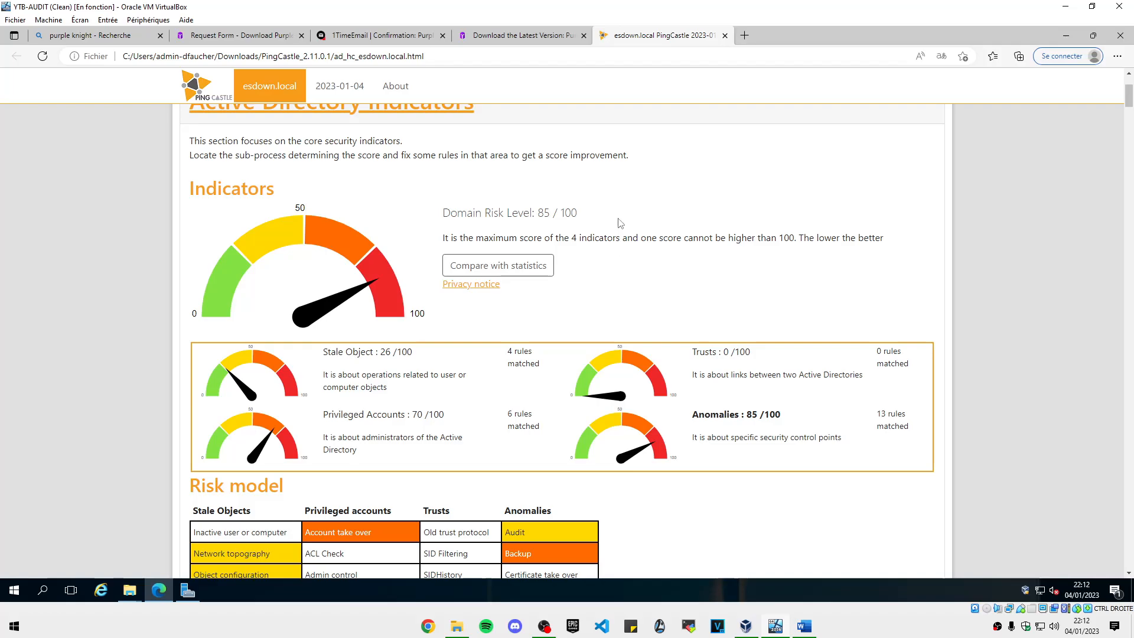
scroll(618, 236, "down", 3)
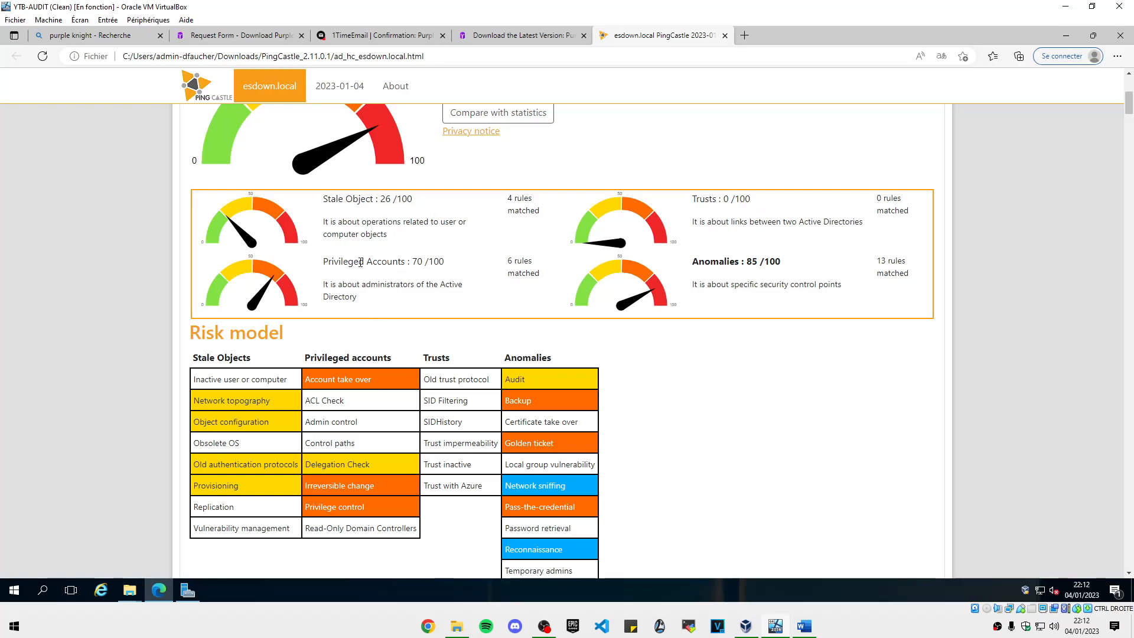
mouse_move(323, 262)
left_mouse_down()
mouse_move(448, 262)
mouse_move(337, 261)
left_mouse_up()
left_click(773, 279)
left_click_drag(791, 267, 684, 261)
left_click(811, 305)
left_click_drag(842, 285, 750, 283)
left_click(767, 365)
- Review the matched rules listed under Stale Objects and Privileged Accounts in the healthcheck report
scroll(682, 389, "down", 10)
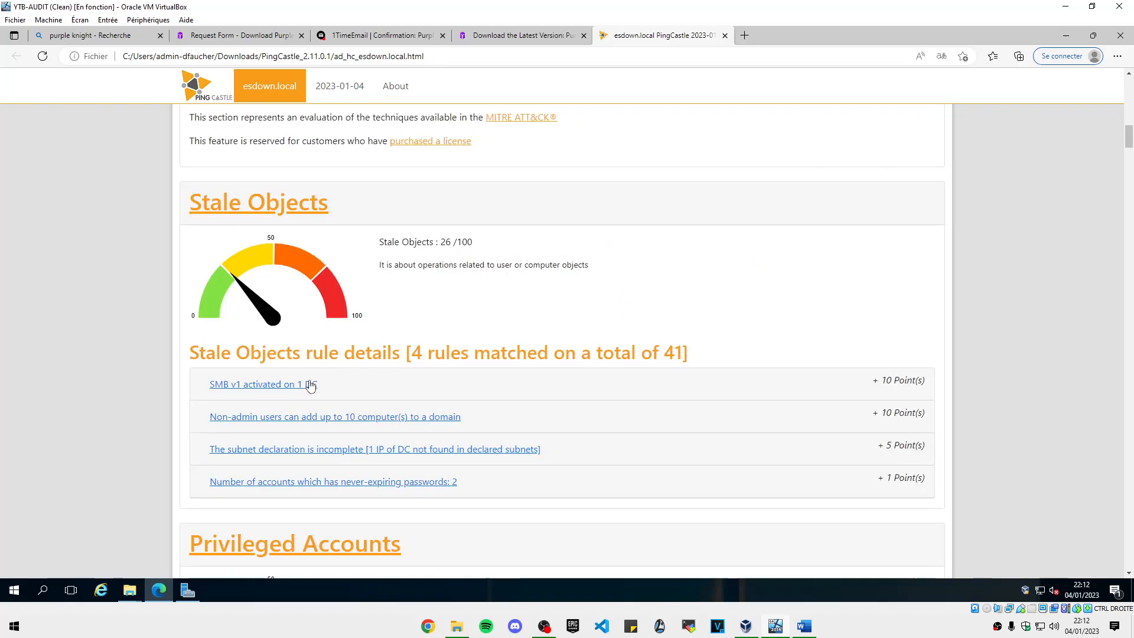
double_click(199, 388)
left_click(365, 380)
key("Home")
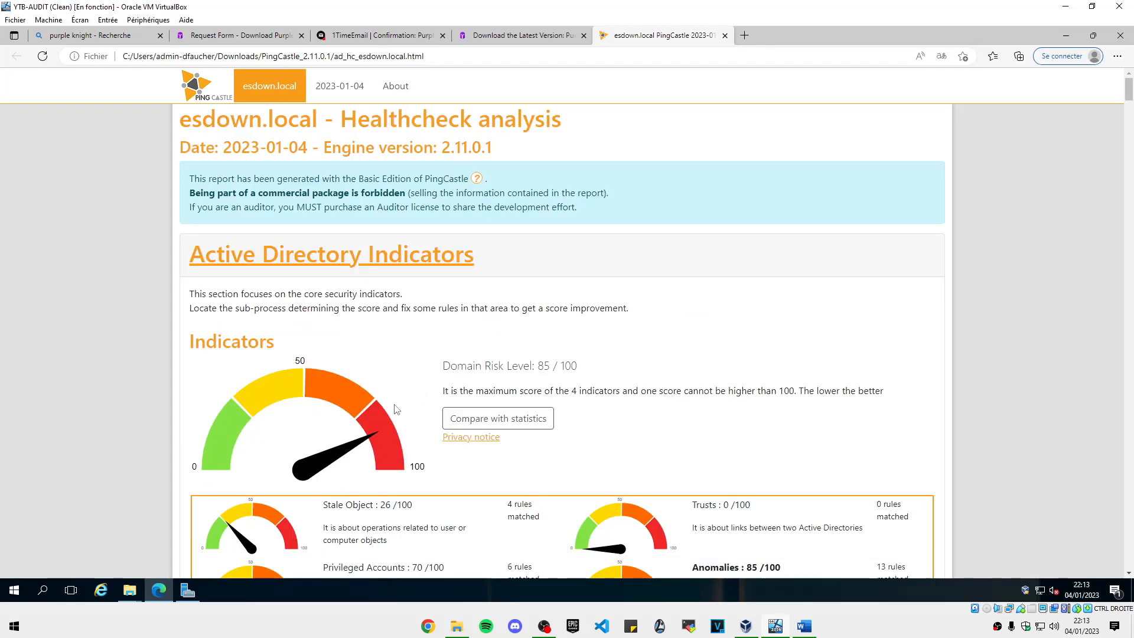
scroll(426, 417, "down", 15)
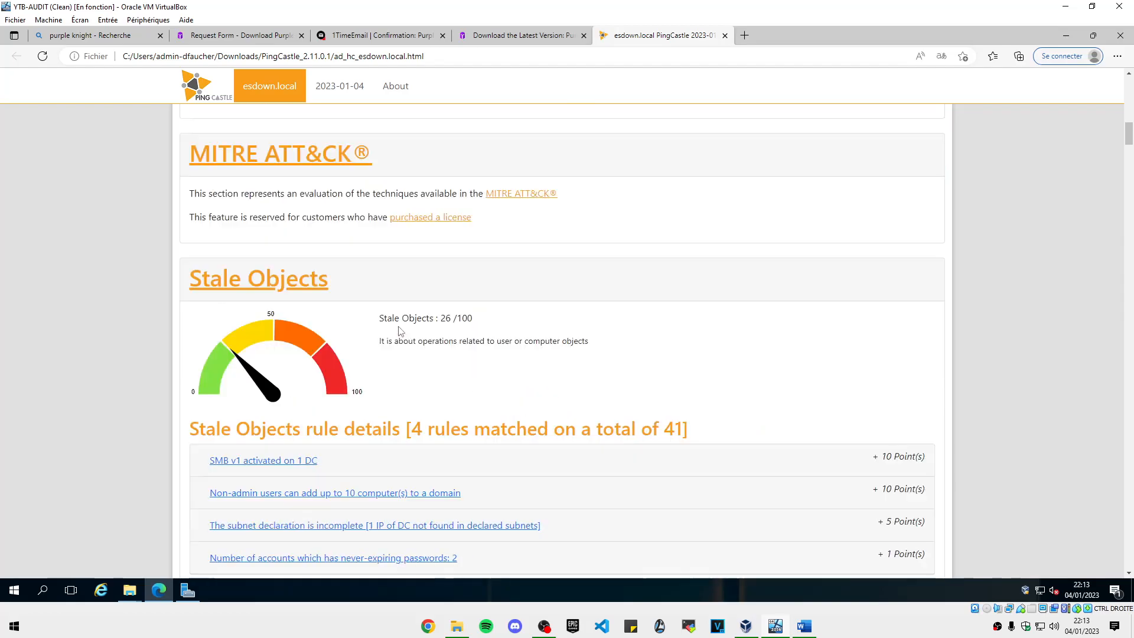
scroll(281, 486, "up", 5)
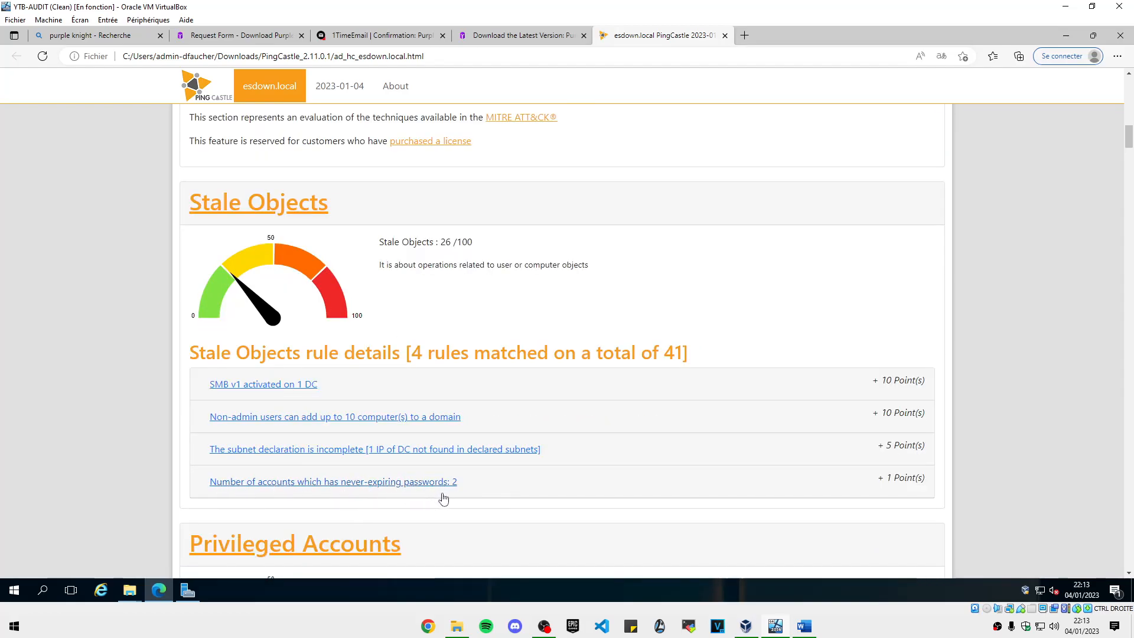
scroll(478, 477, "down", 3)
scroll(478, 477, "down", 3)
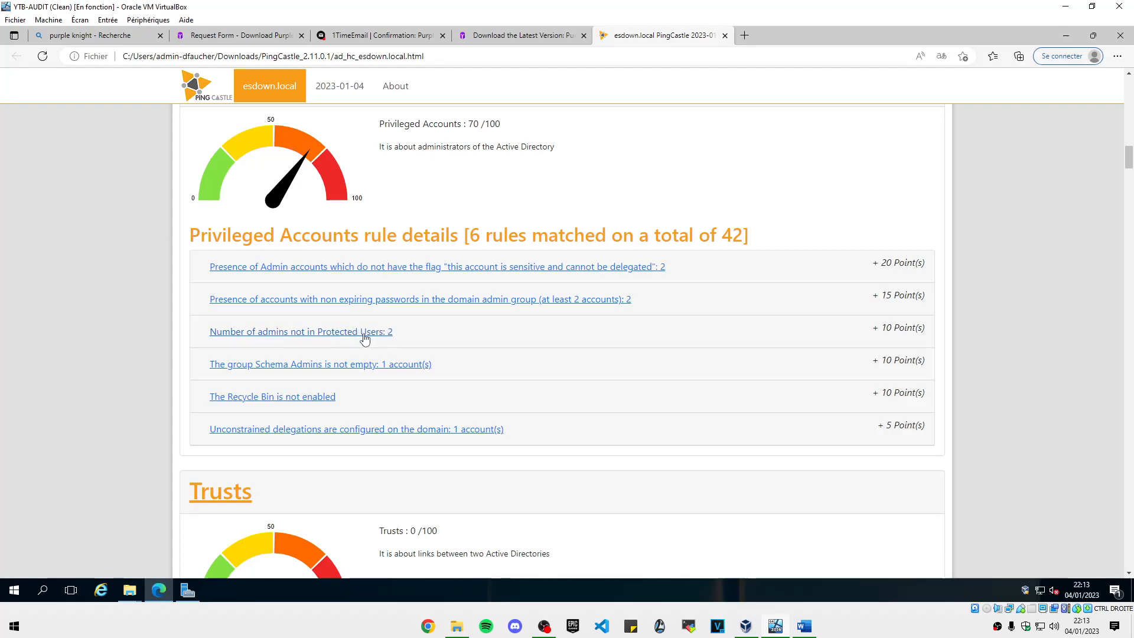
scroll(449, 329, "down", 2)
scroll(452, 323, "down", 2)
scroll(452, 324, "up", 9)
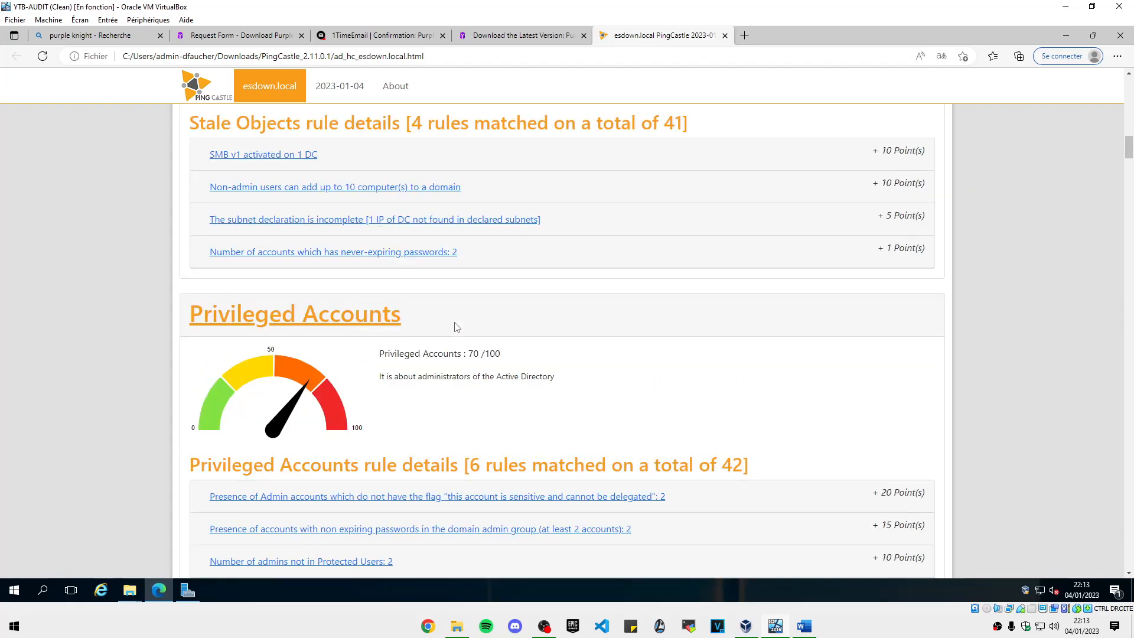
scroll(448, 321, "down", 7)
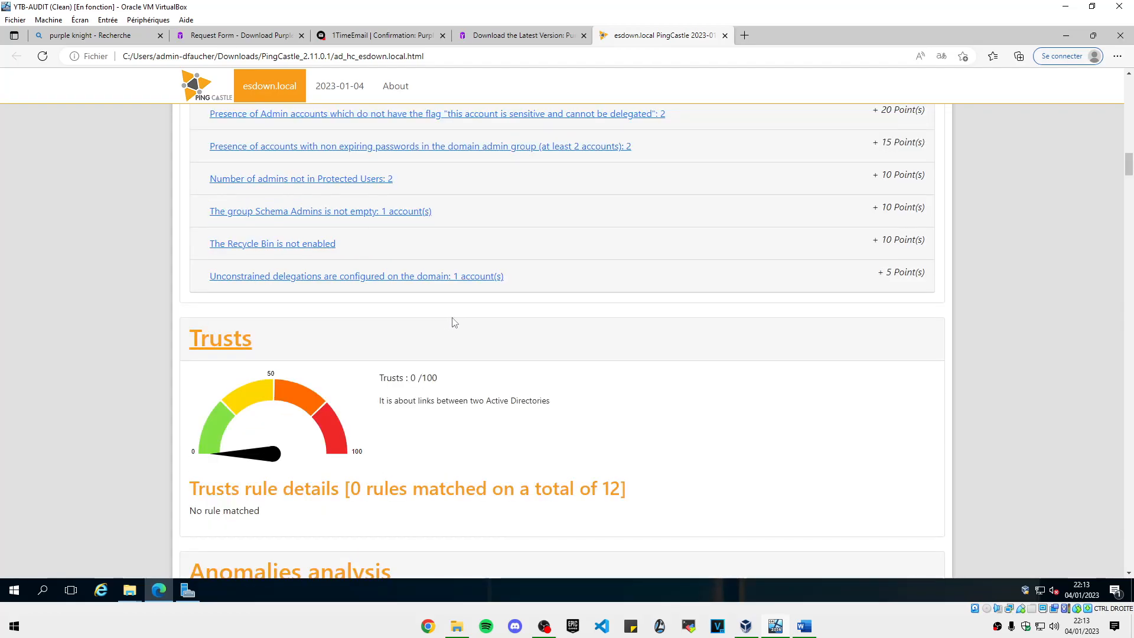
- Read through the Trusts section and the Anomalies analysis rule details of the healthcheck report
scroll(454, 322, "down", 6)
scroll(462, 325, "up", 2)
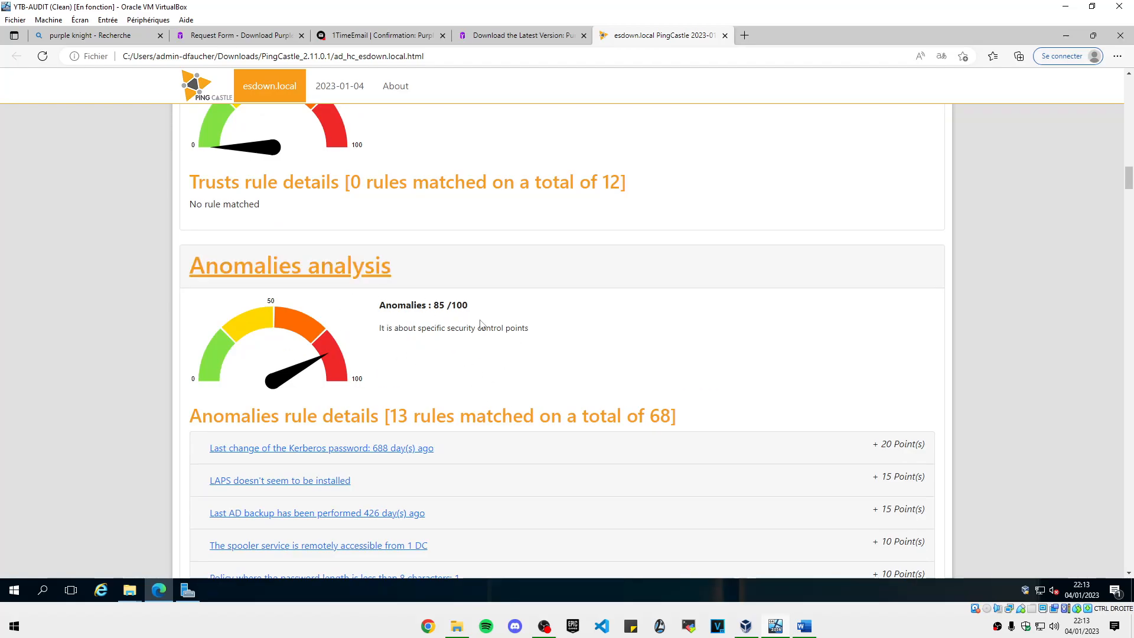
scroll(460, 330, "up", 2)
scroll(471, 334, "down", 6)
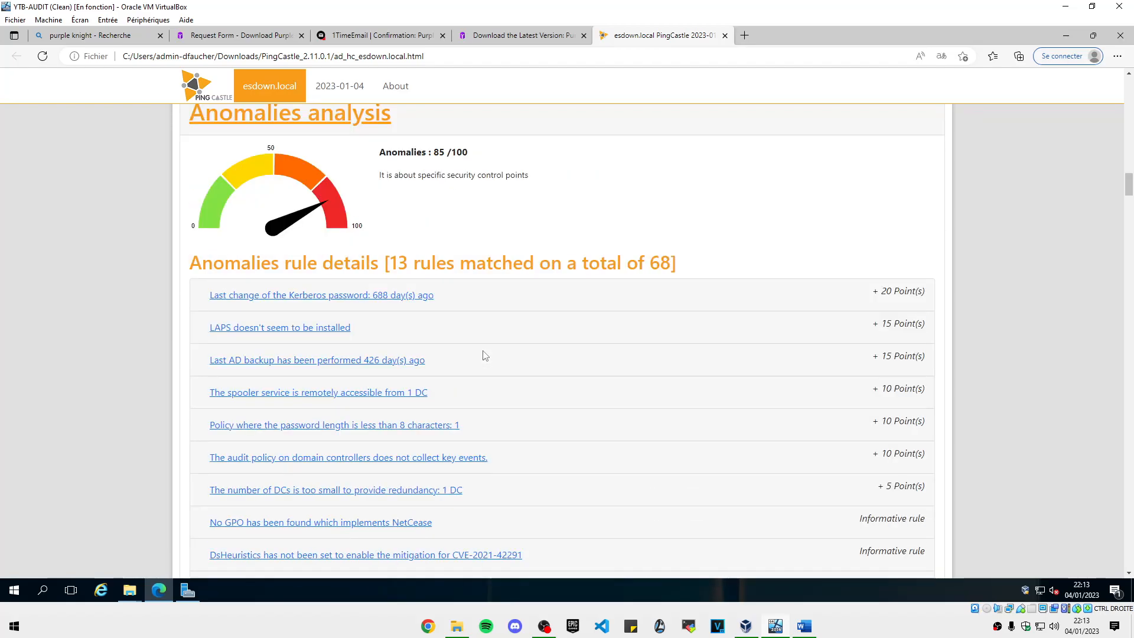
scroll(508, 223, "up", 2)
scroll(479, 361, "up", 6)
scroll(458, 361, "down", 8)
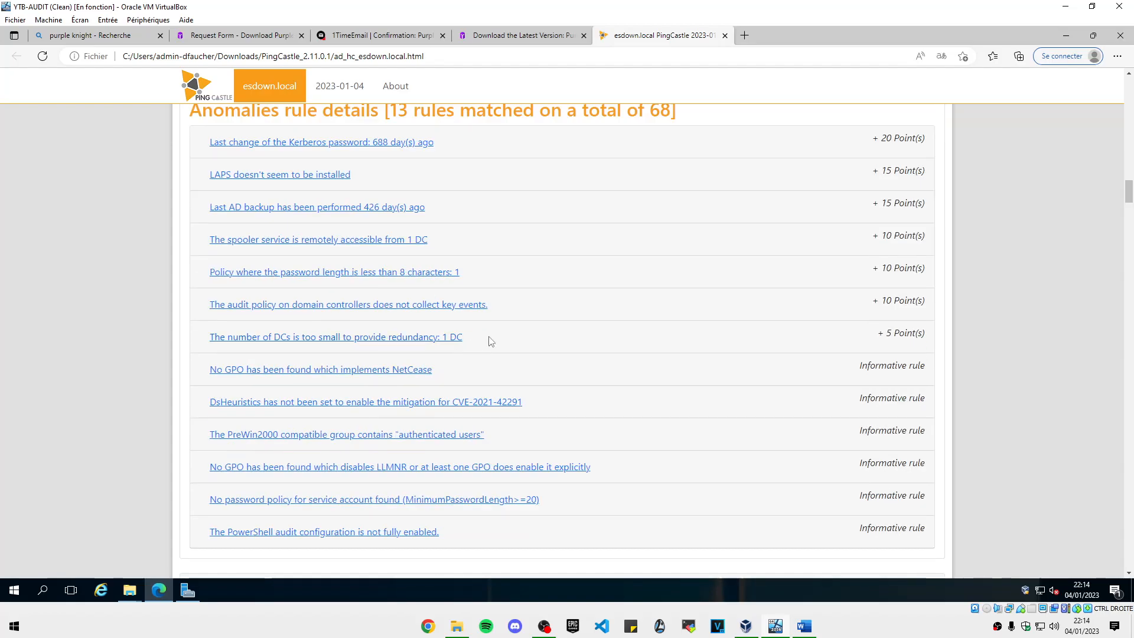
scroll(577, 329, "up", 3)
scroll(500, 316, "down", 3)
scroll(495, 355, "up", 3)
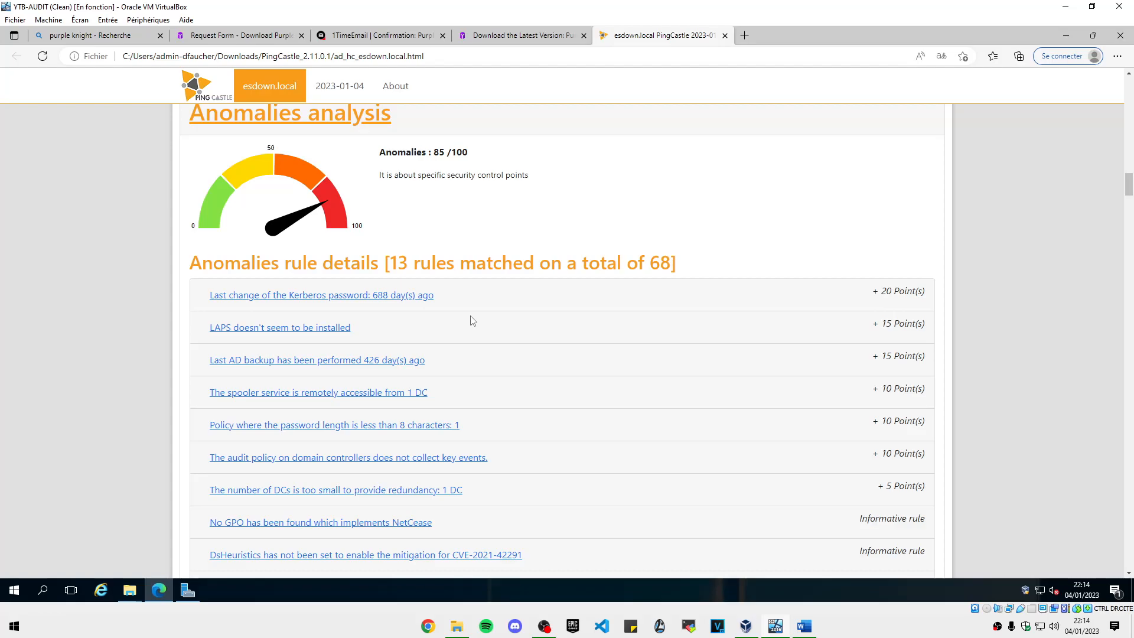
scroll(471, 319, "down", 3)
scroll(574, 342, "down", 4)
scroll(584, 296, "up", 6)
scroll(582, 357, "up", 7)
- Look over the Domain Information, User Information and Computer Information sections of the report
scroll(573, 353, "down", 15)
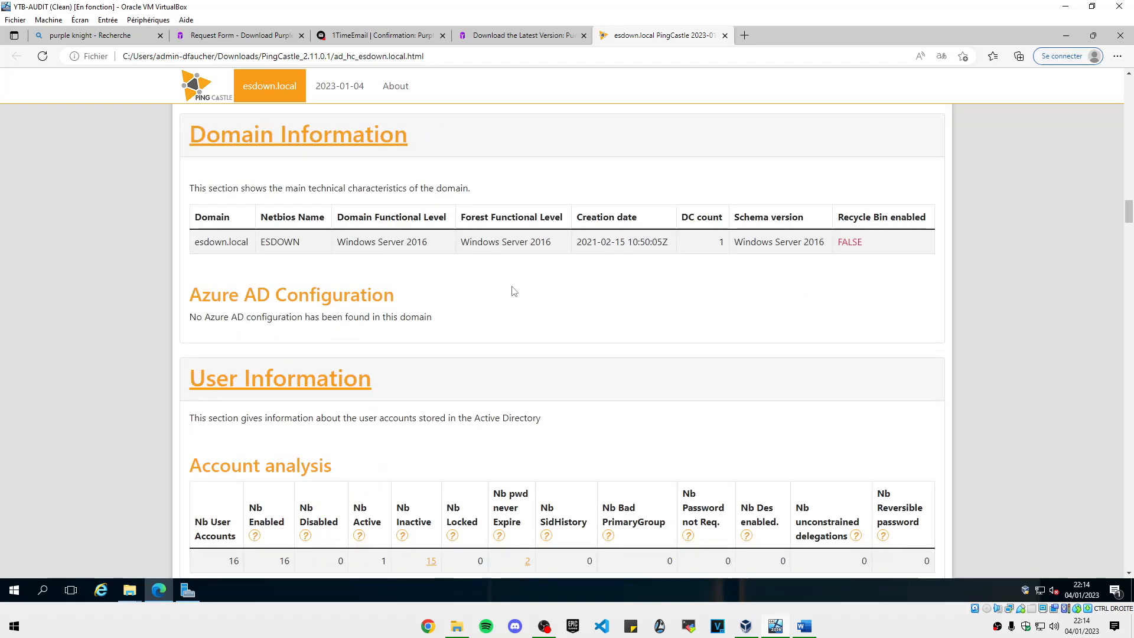
scroll(514, 291, "down", 5)
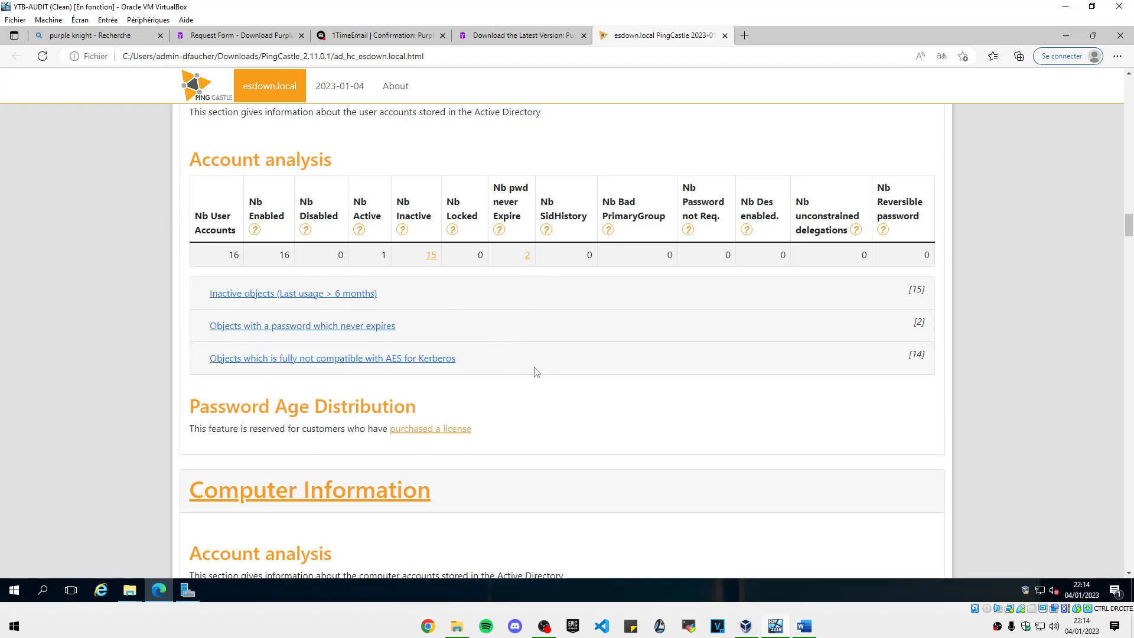
scroll(532, 366, "down", 6)
scroll(473, 283, "up", 2)
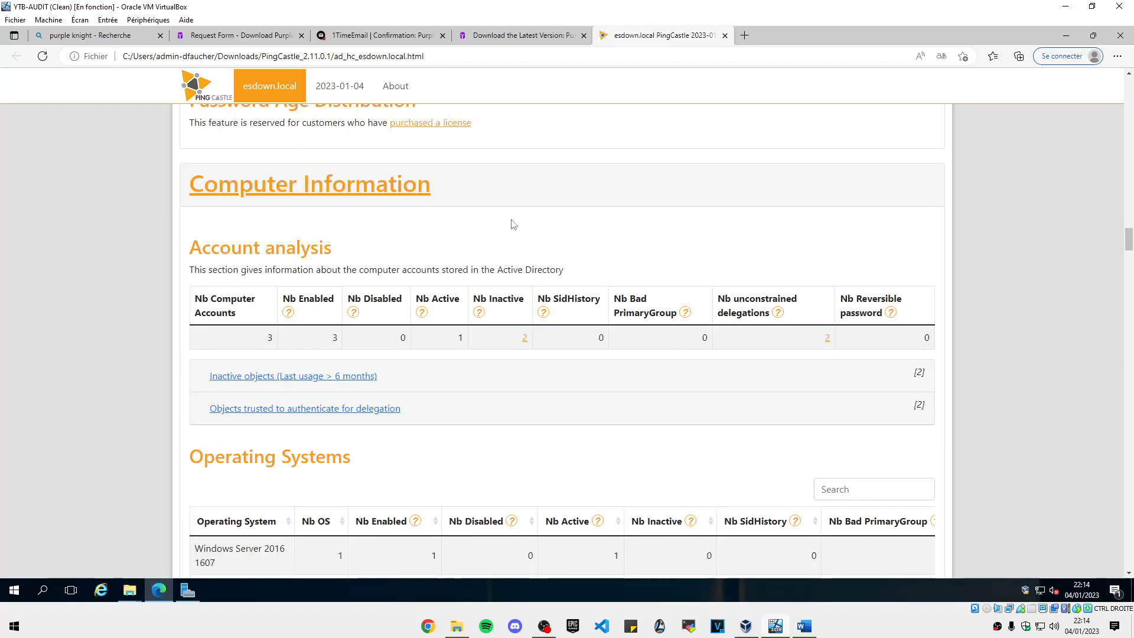
- Examine the Admin groups and Critical Infrastructure tables in the report for group priorities and members
scroll(513, 218, "down", 10)
scroll(512, 222, "down", 5)
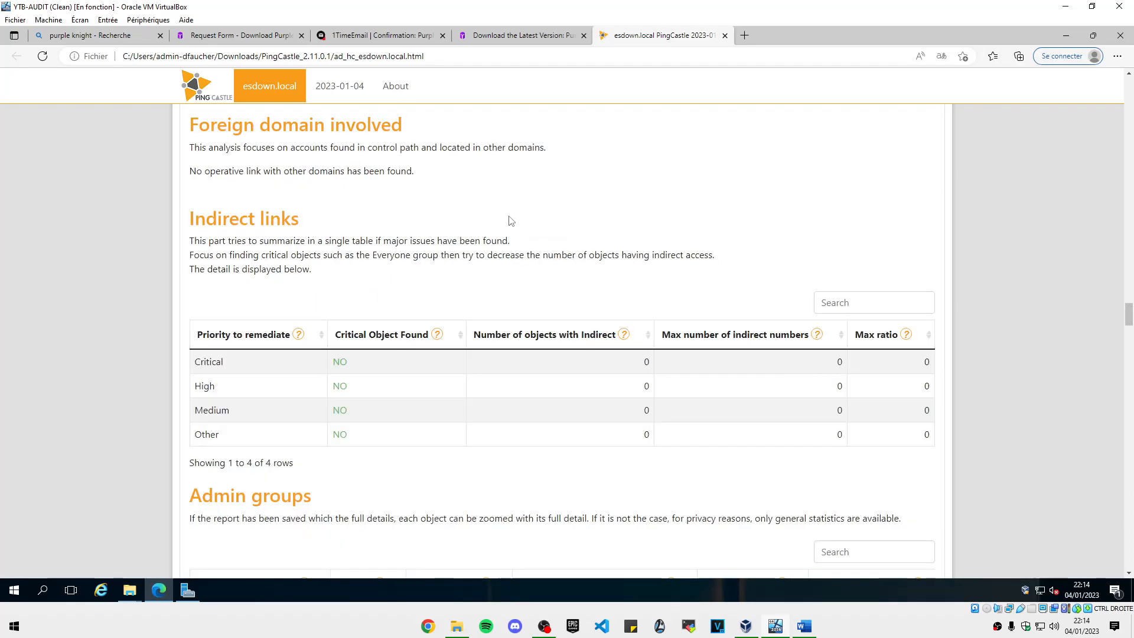
scroll(510, 219, "down", 3)
scroll(461, 311, "down", 5)
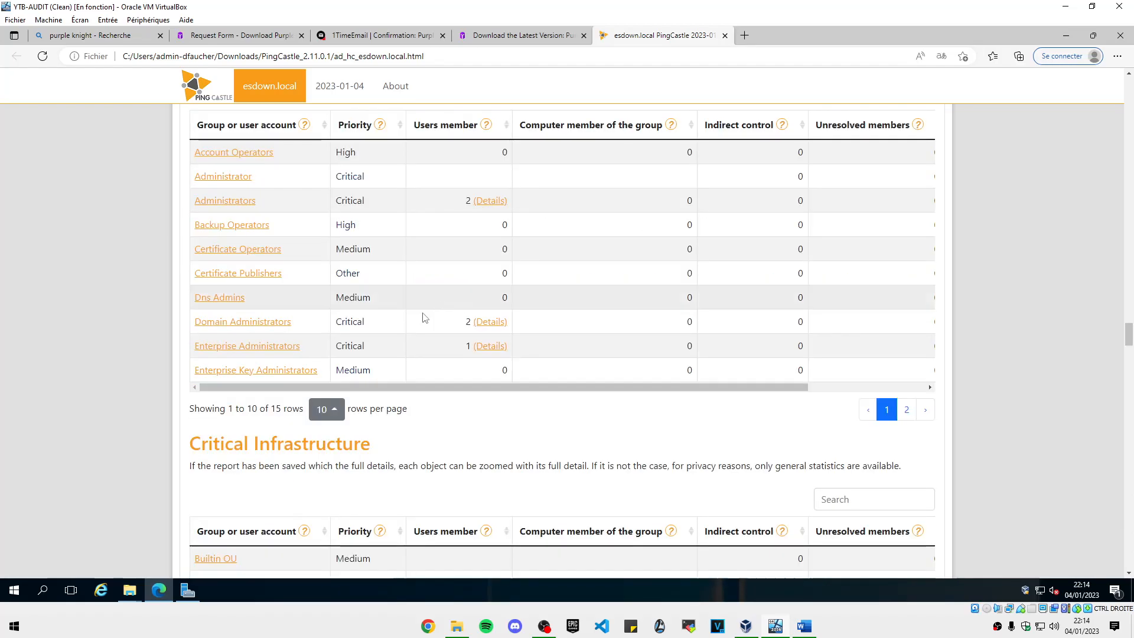
scroll(447, 440, "up", 2)
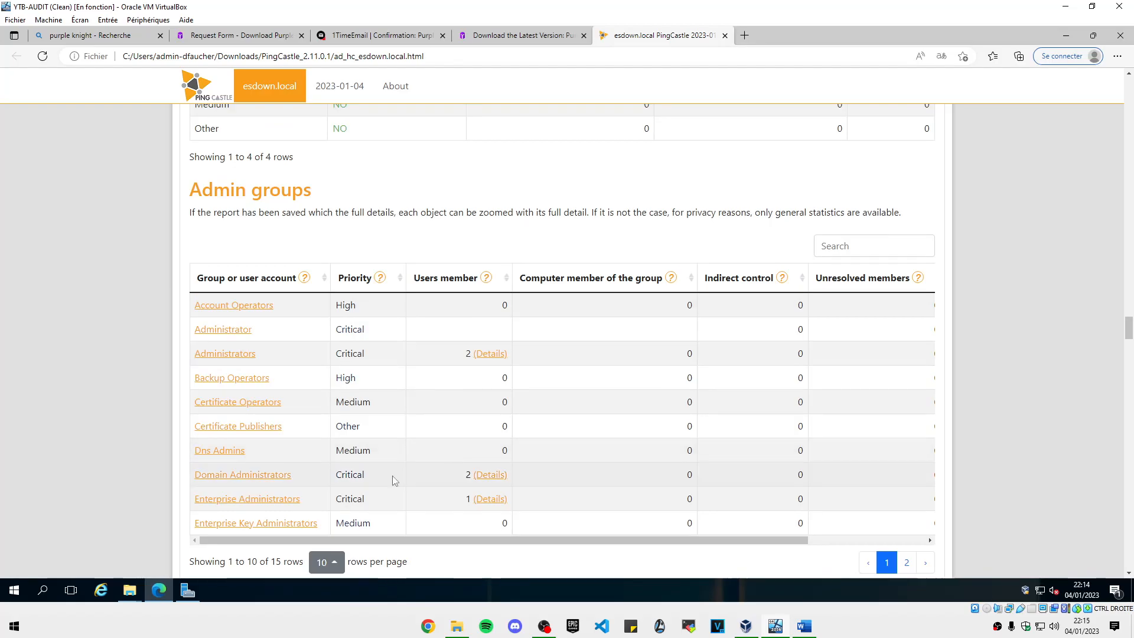
scroll(424, 236, "down", 3)
scroll(328, 342, "up", 3)
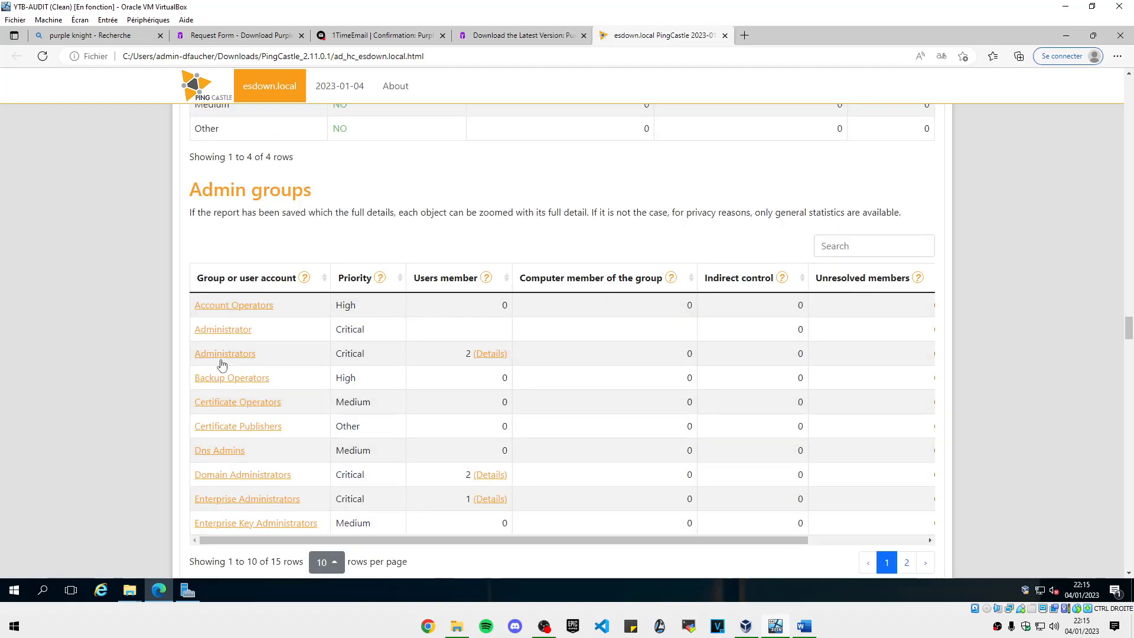
scroll(357, 329, "down", 7)
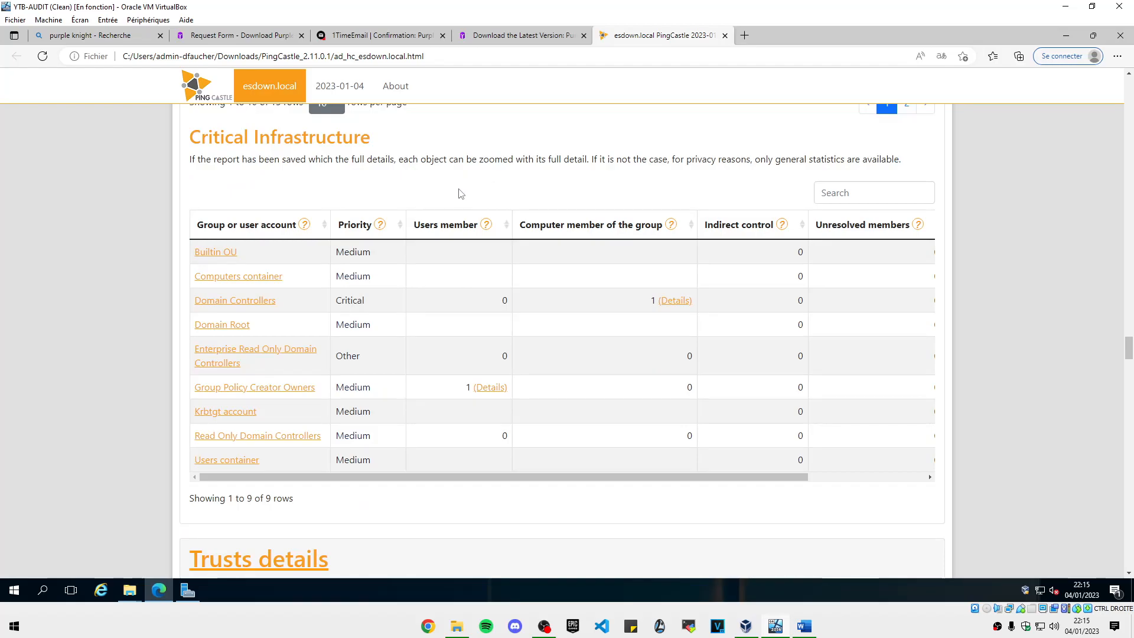
- Skim the rest of the healthcheck report, through Service Connection Points to the Anomalies section
scroll(461, 194, "down", 5)
scroll(471, 276, "down", 12)
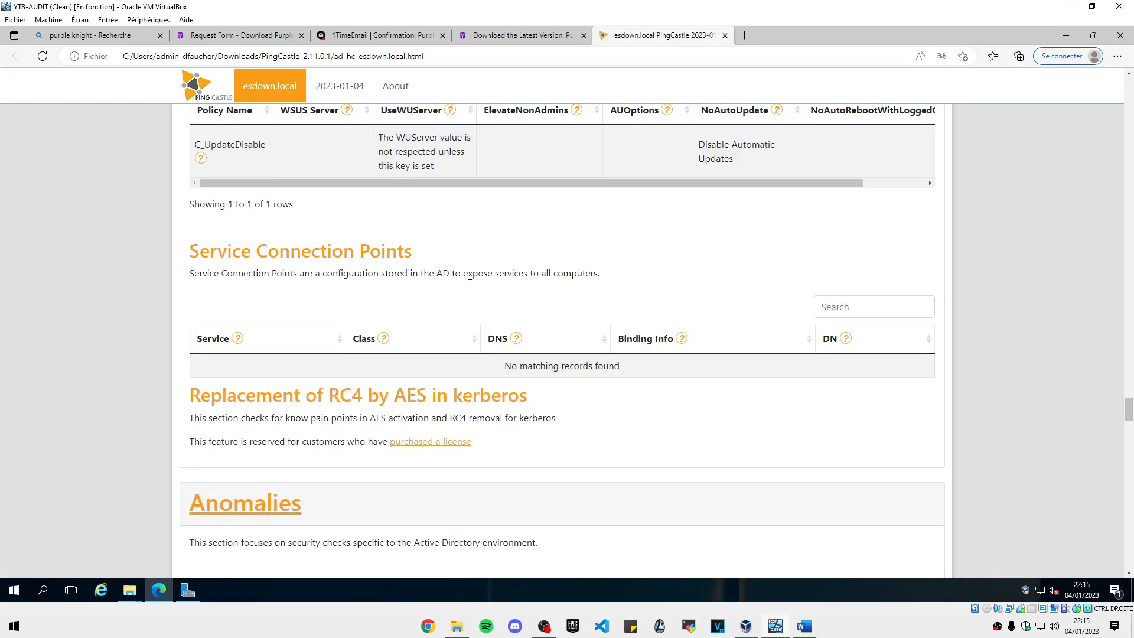
scroll(469, 274, "up", 20)
- Leave the report and launch the PurpleKnight application from the PurpleKnight-Community\PurpleKnight folder in Téléchargements
left_click(1066, 36)
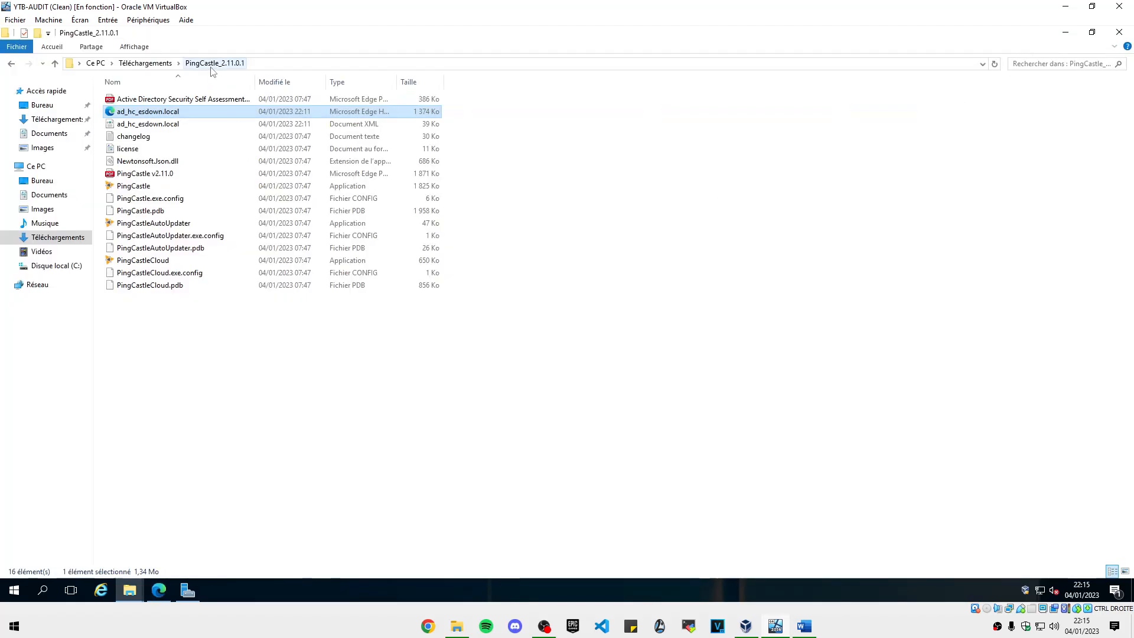
left_click(169, 64)
double_click(169, 112)
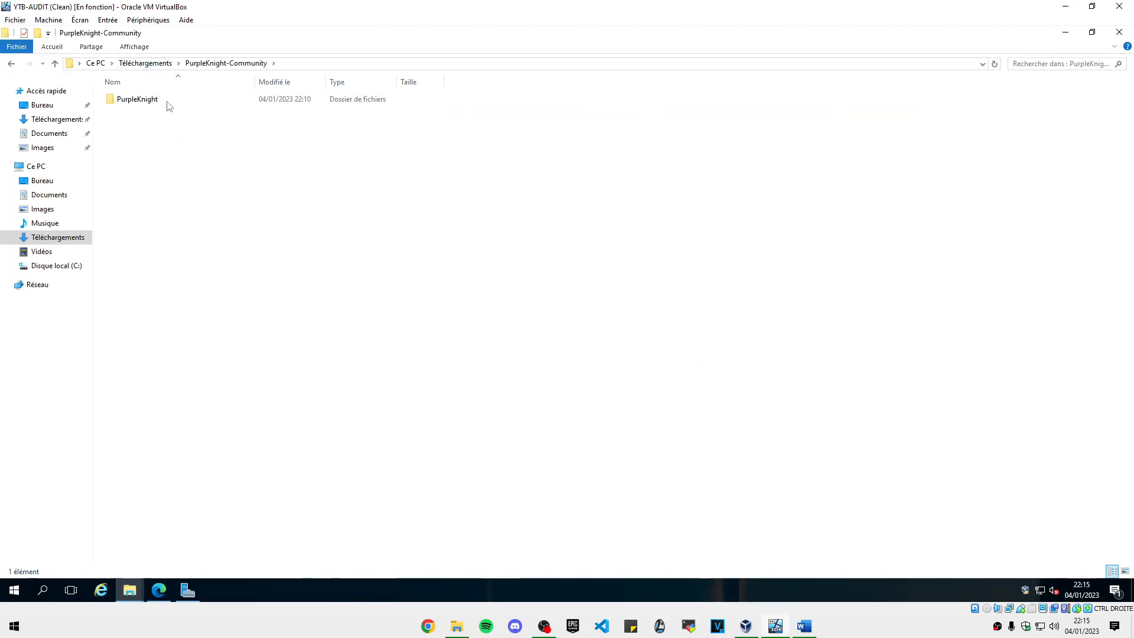
double_click(169, 100)
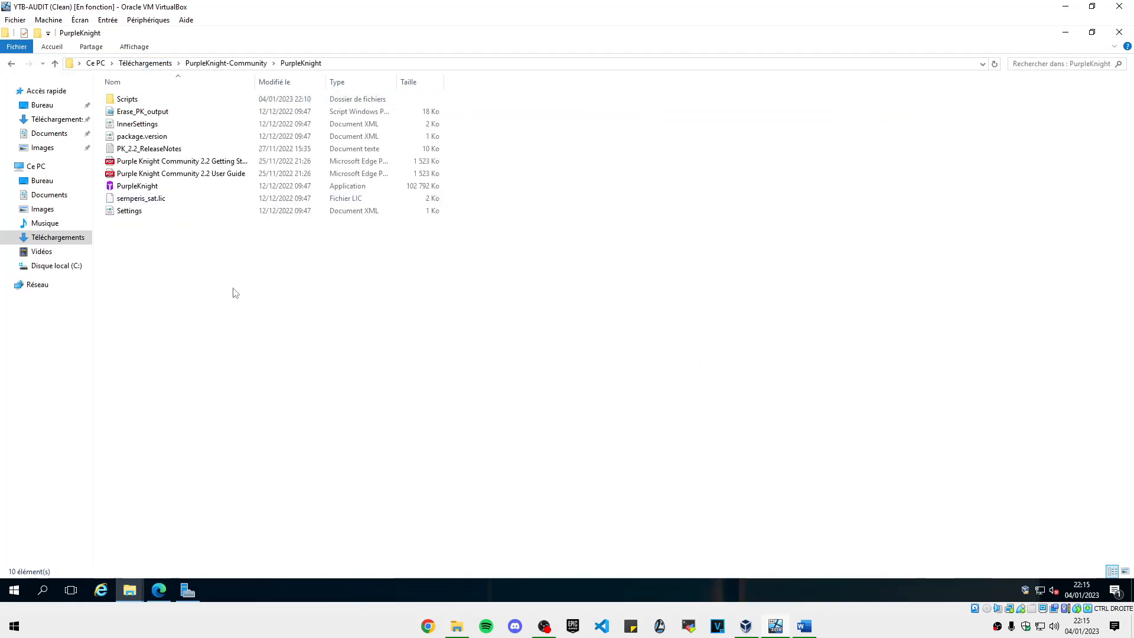
left_click(146, 188)
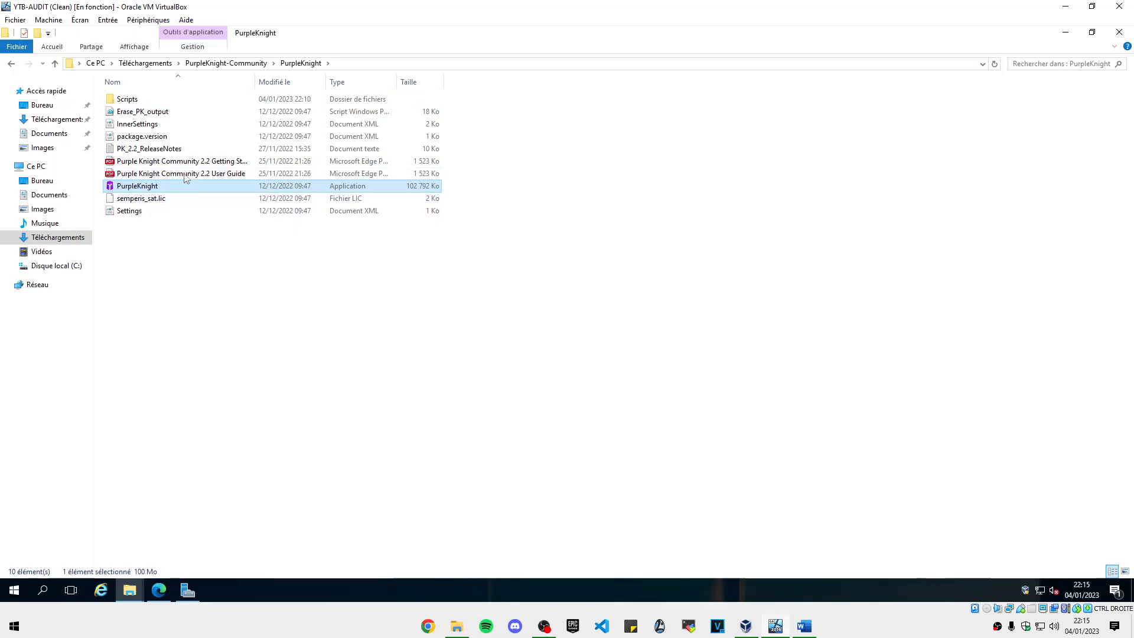
double_click(157, 186)
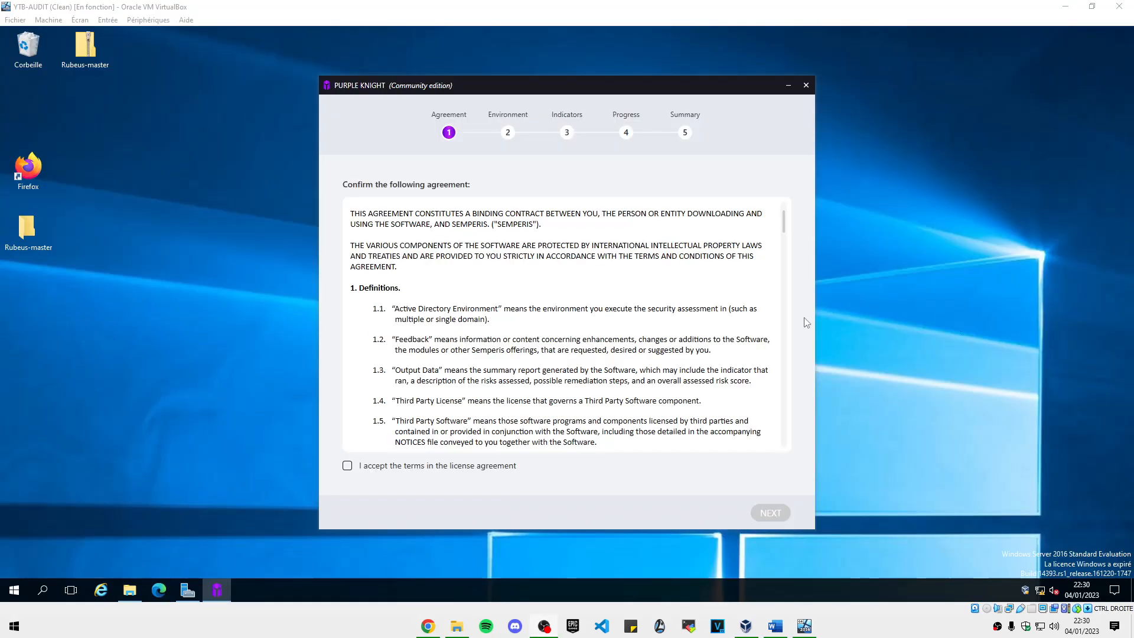
- Accept the terms of the Purple Knight license agreement and continue to the environment selection
left_click(384, 467)
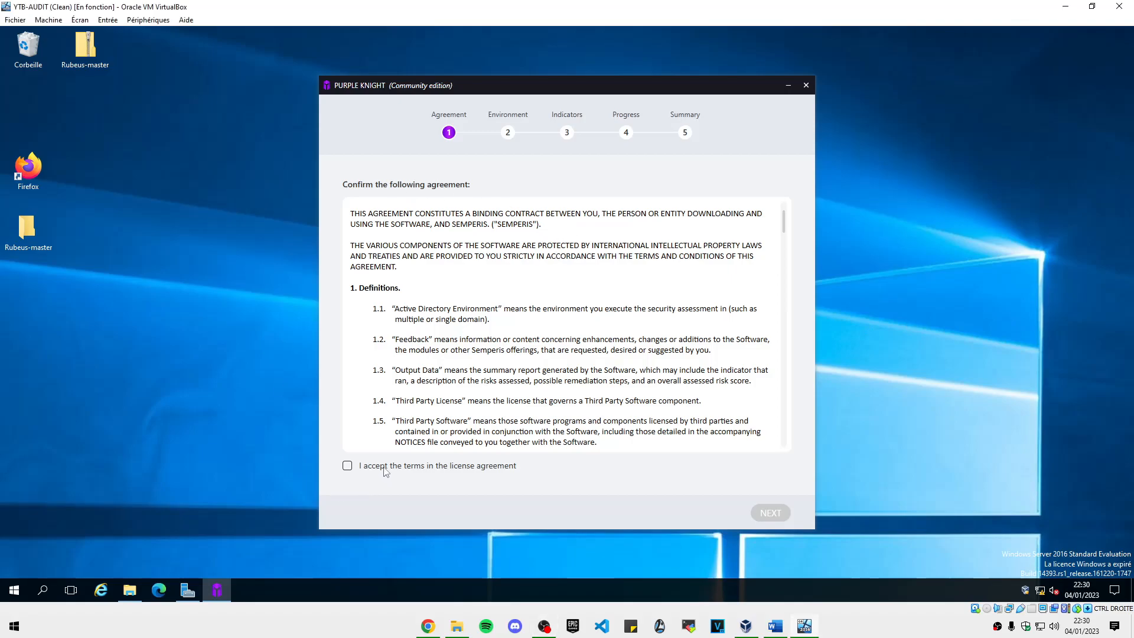
left_click(384, 468)
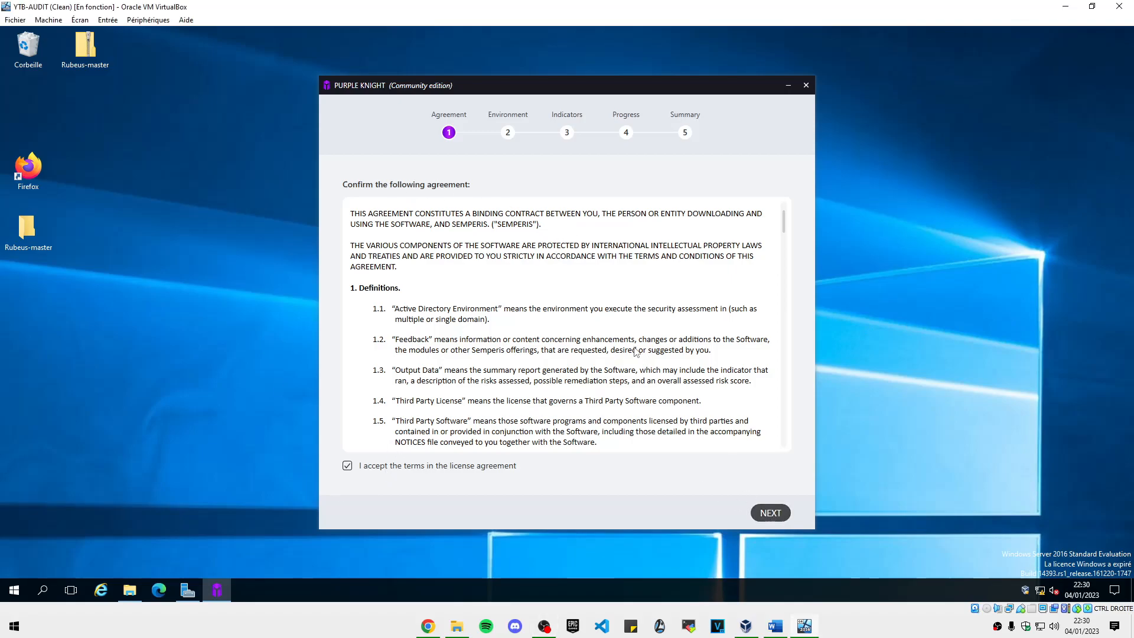
left_click(770, 513)
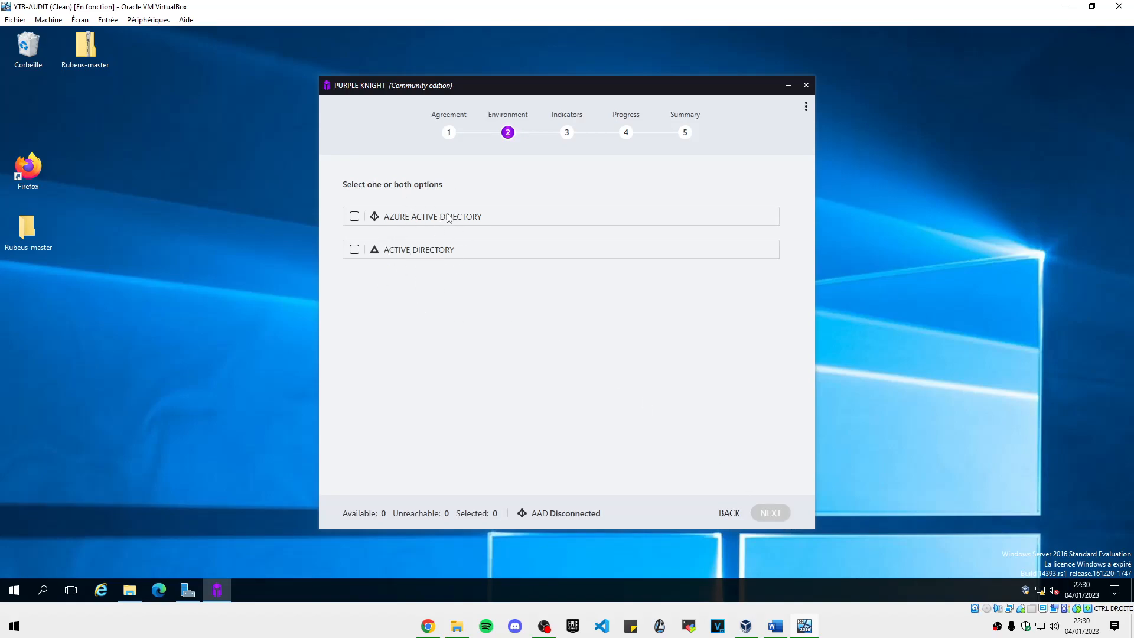
- Choose only Active Directory as the environment, select the esdown.local forest and continue to the indicators
left_click(355, 217)
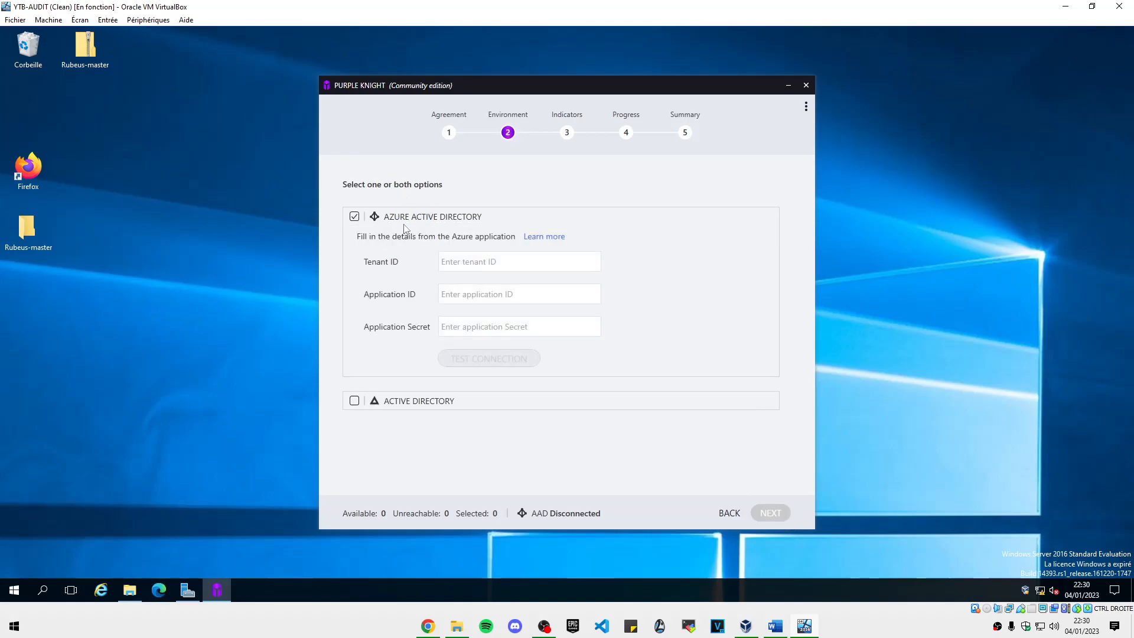
left_click(355, 401)
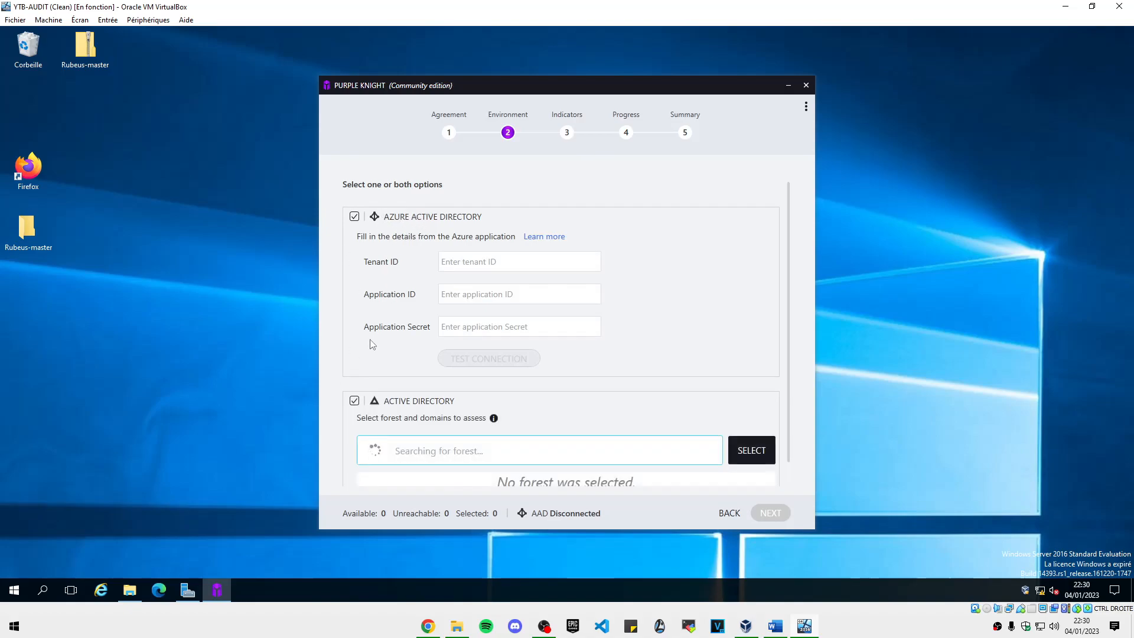
left_click(354, 217)
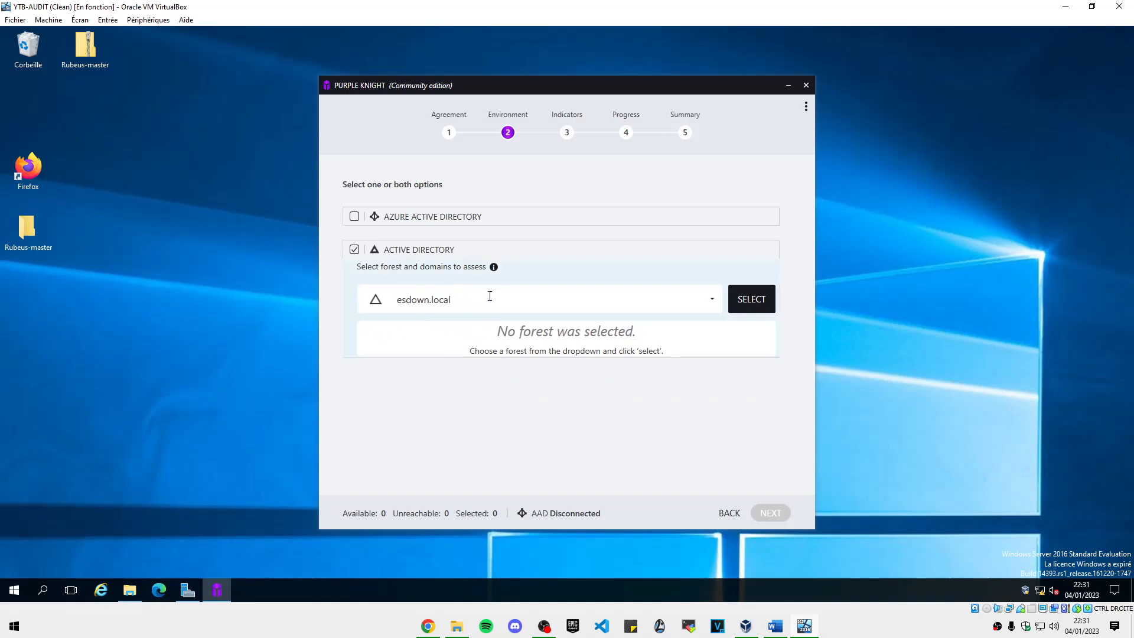
left_click(749, 303)
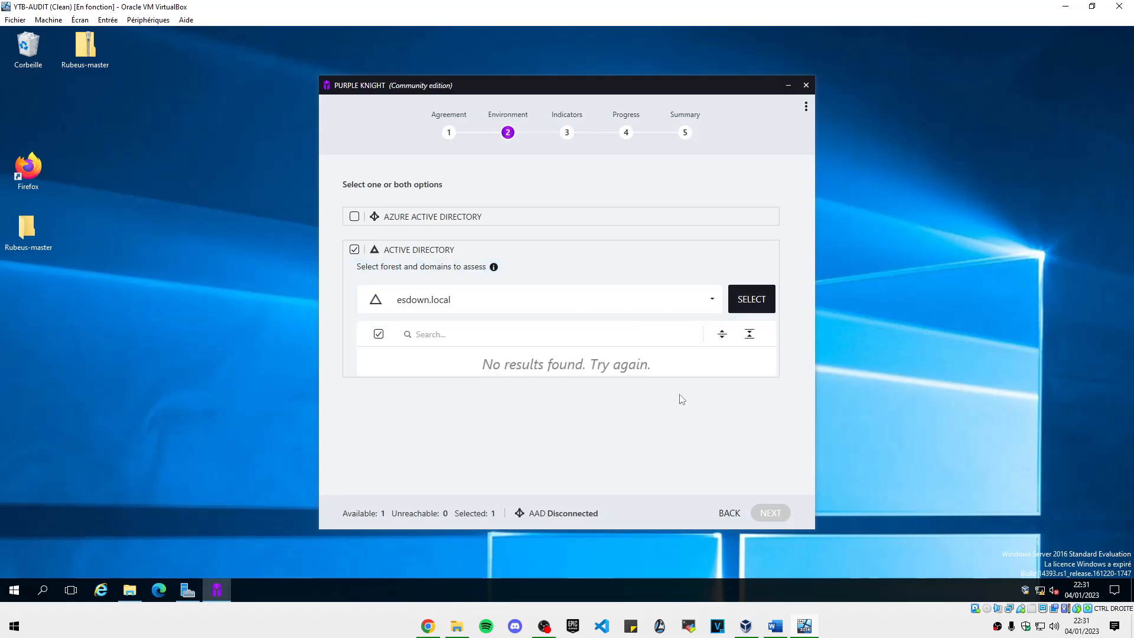
left_click(766, 513)
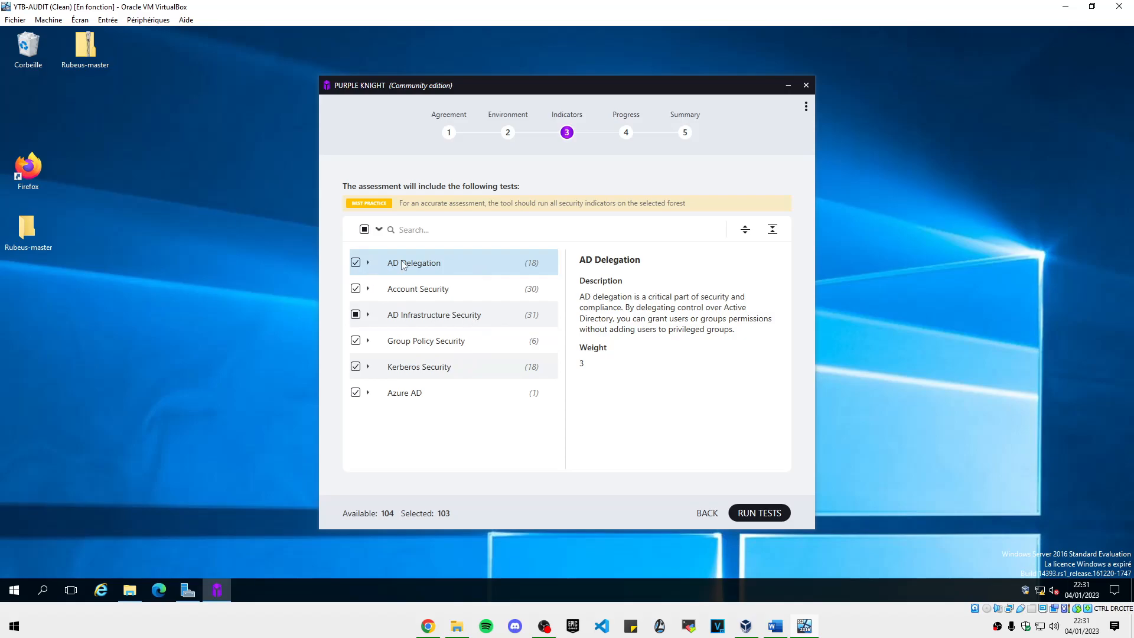
- Look through the individual tests included in the AD Delegation and Account Security categories
left_click(368, 263)
scroll(403, 329, "down", 5)
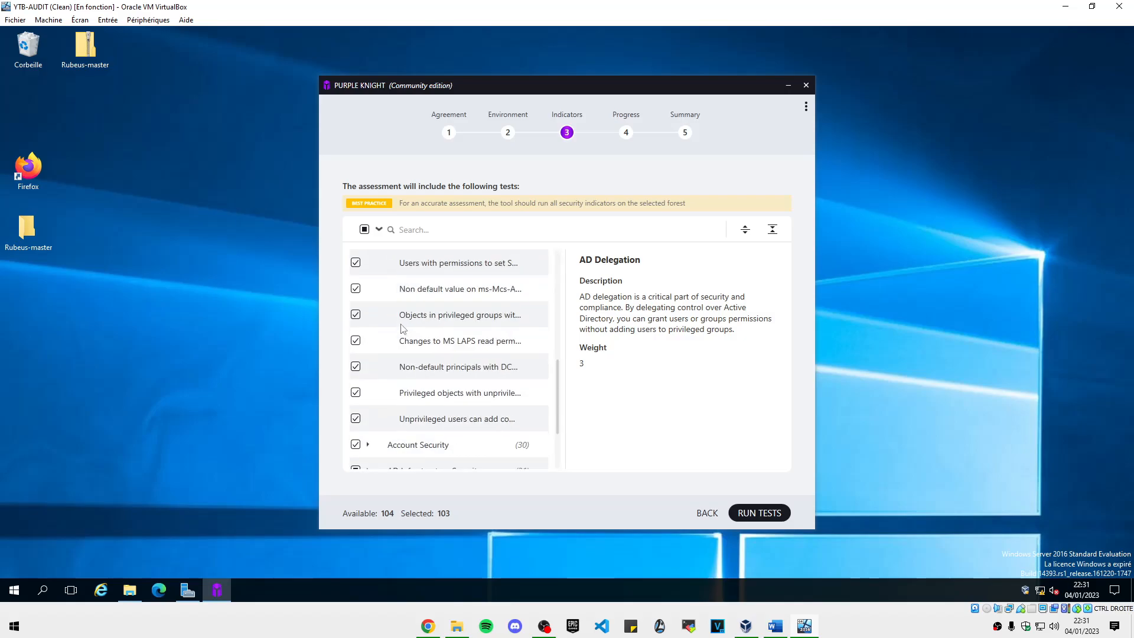
scroll(406, 329, "down", 2)
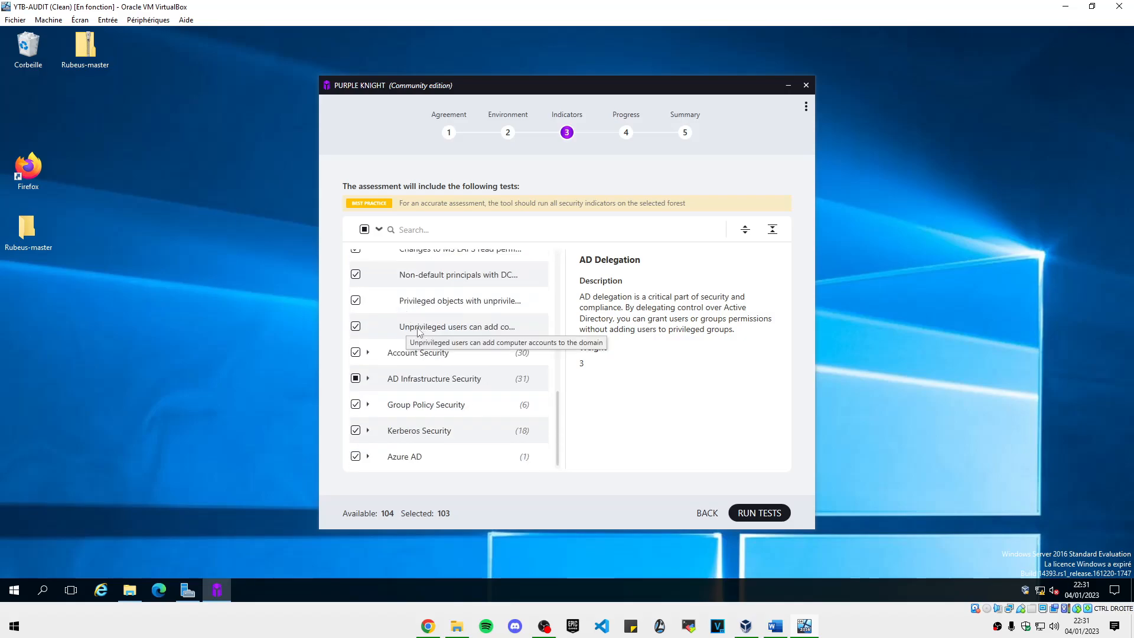
scroll(420, 335, "up", 8)
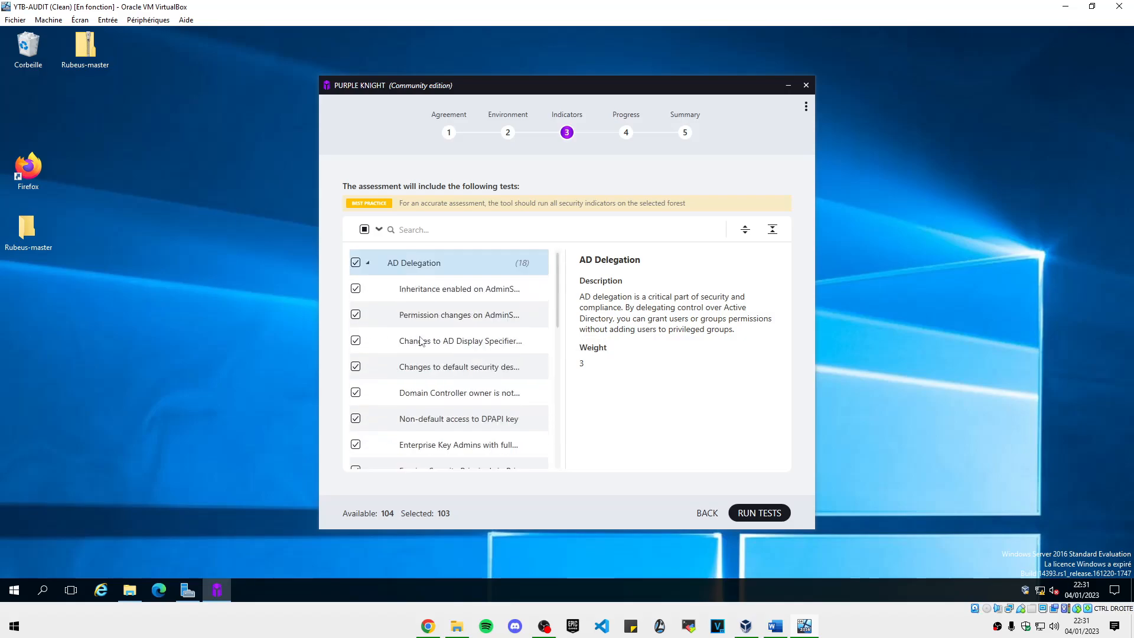
left_click(368, 264)
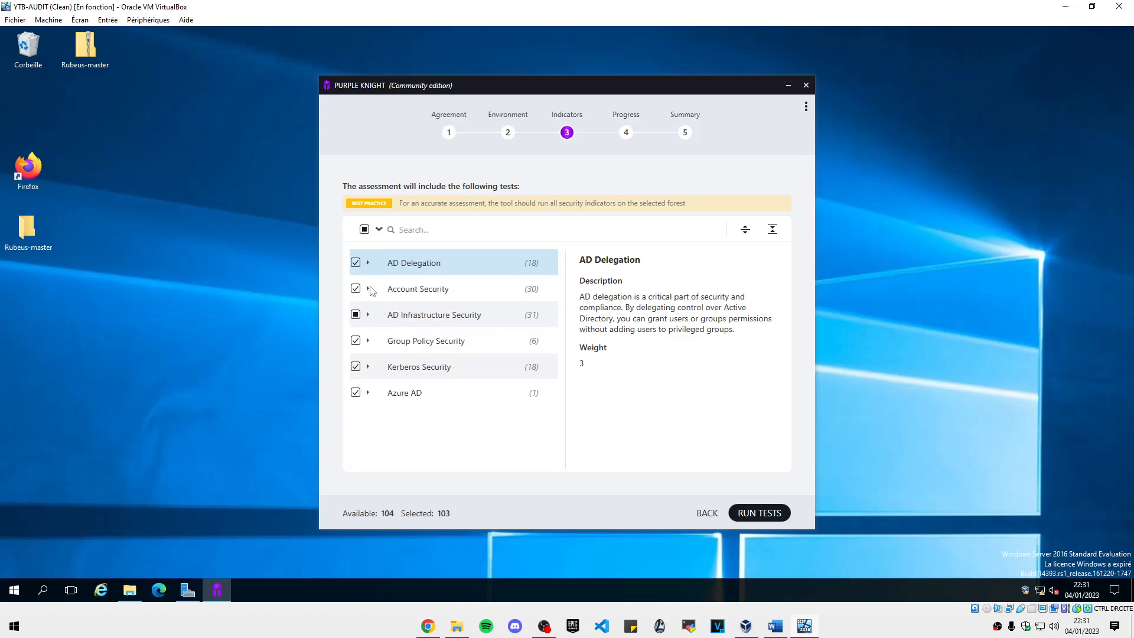
left_click(369, 289)
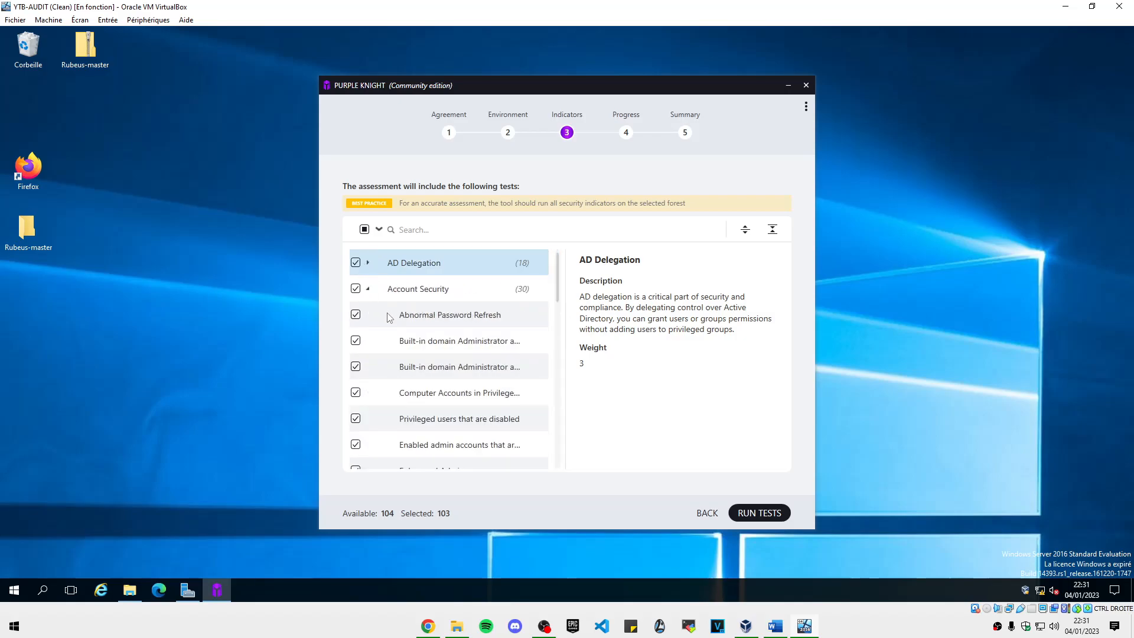
scroll(387, 320, "down", 10)
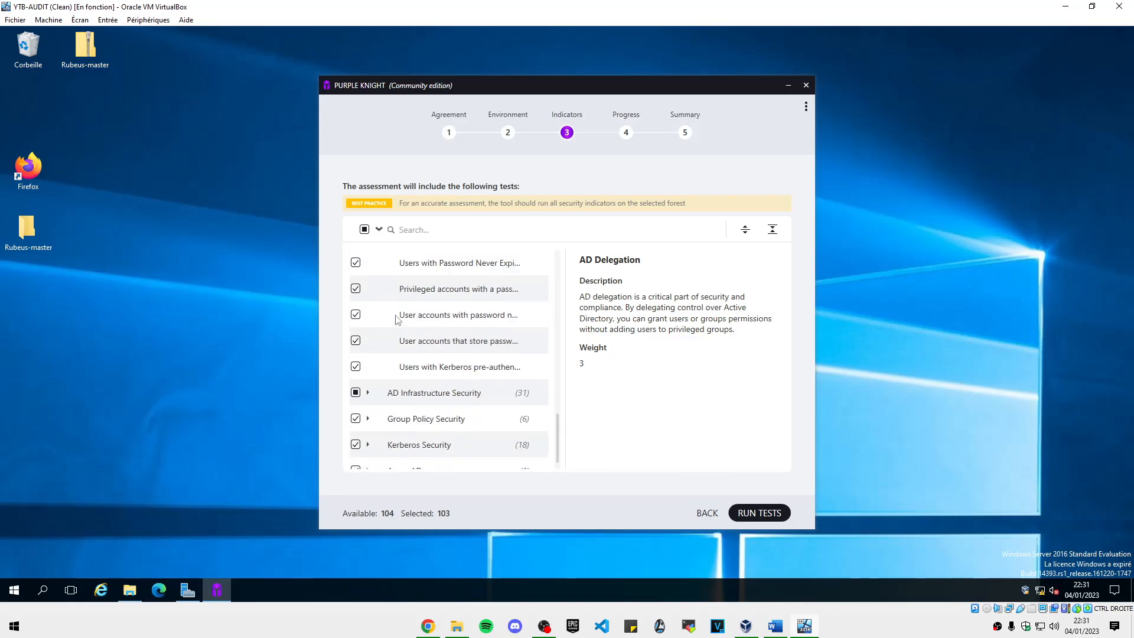
scroll(388, 304, "up", 10)
left_click(368, 289)
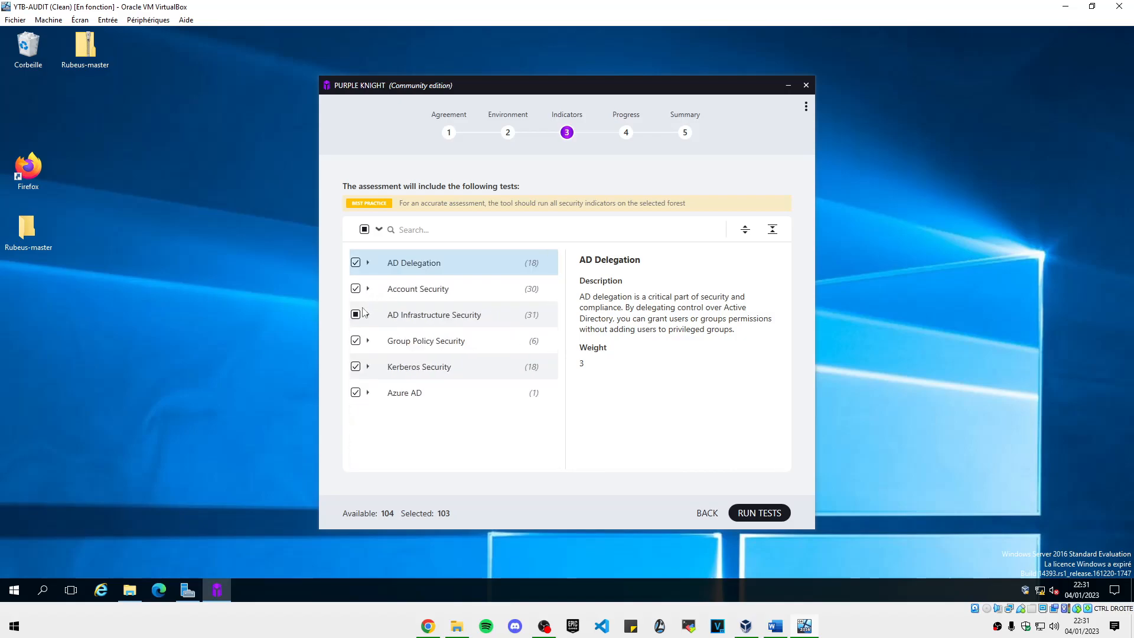
- Examine the tests under Group Policy Security, Kerberos Security and Azure AD, including the SSO computer account indicator's details
left_click(368, 342)
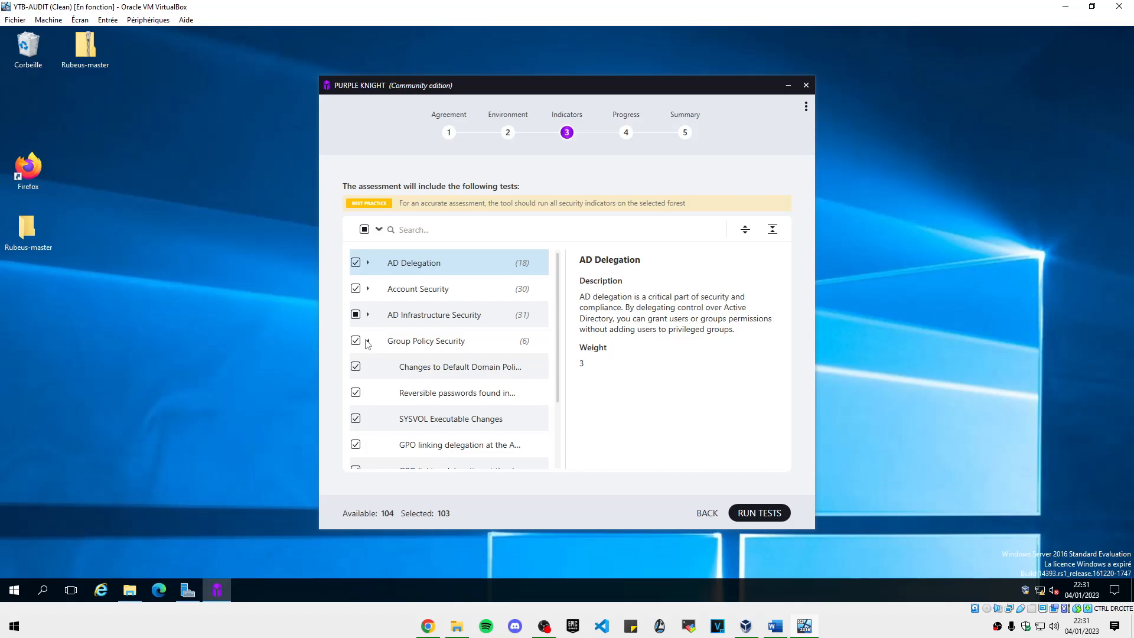
left_click(365, 346)
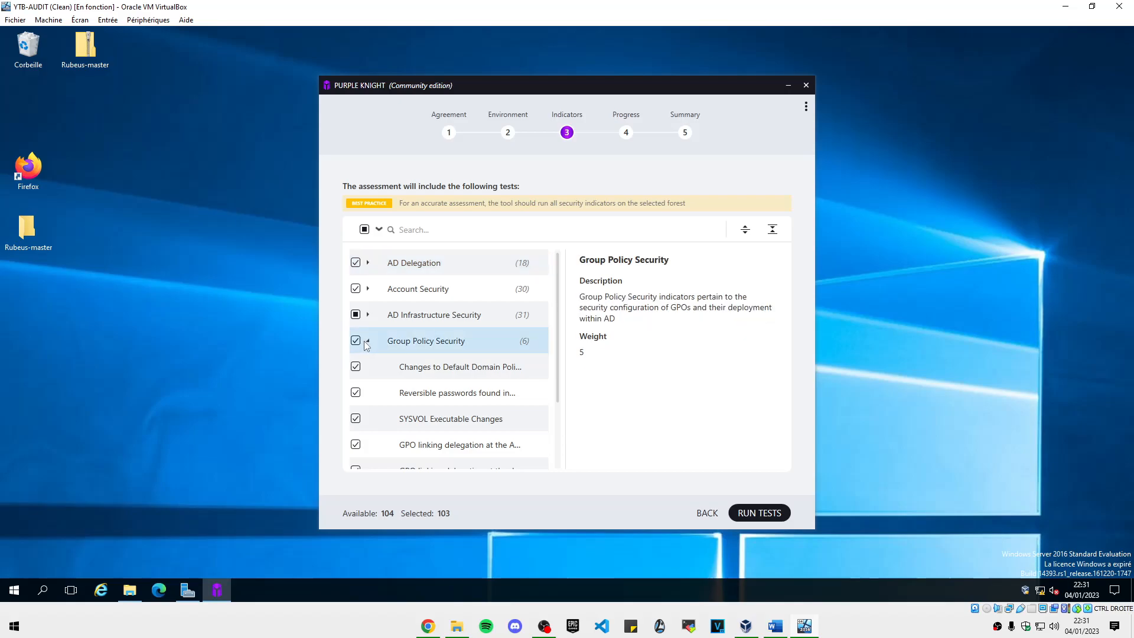
left_click(366, 343)
left_click(368, 367)
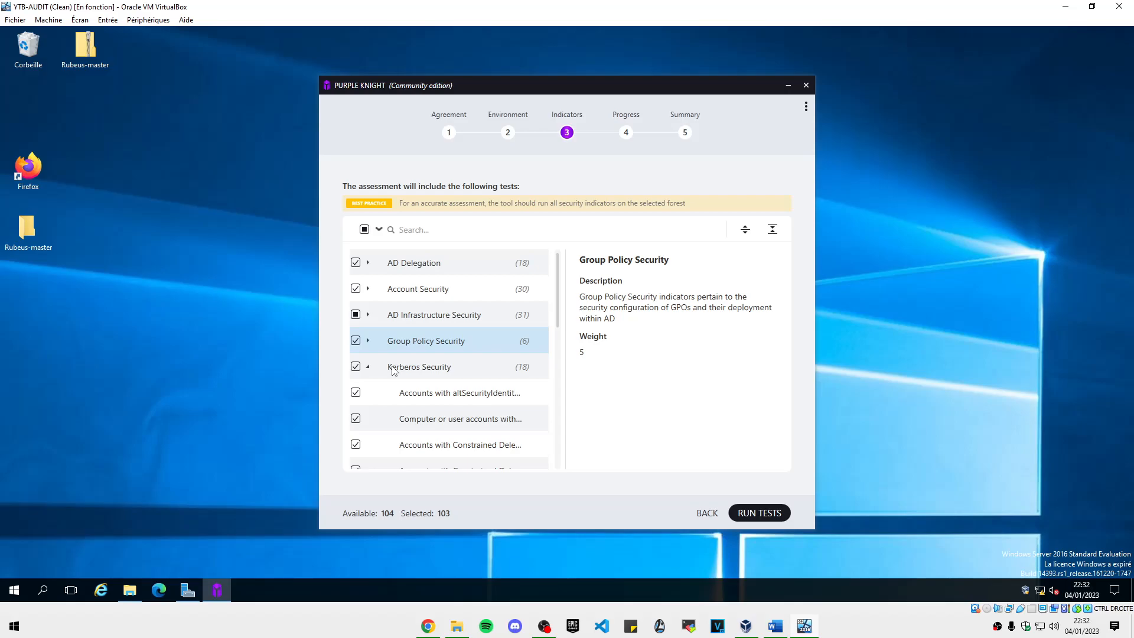
left_click(368, 366)
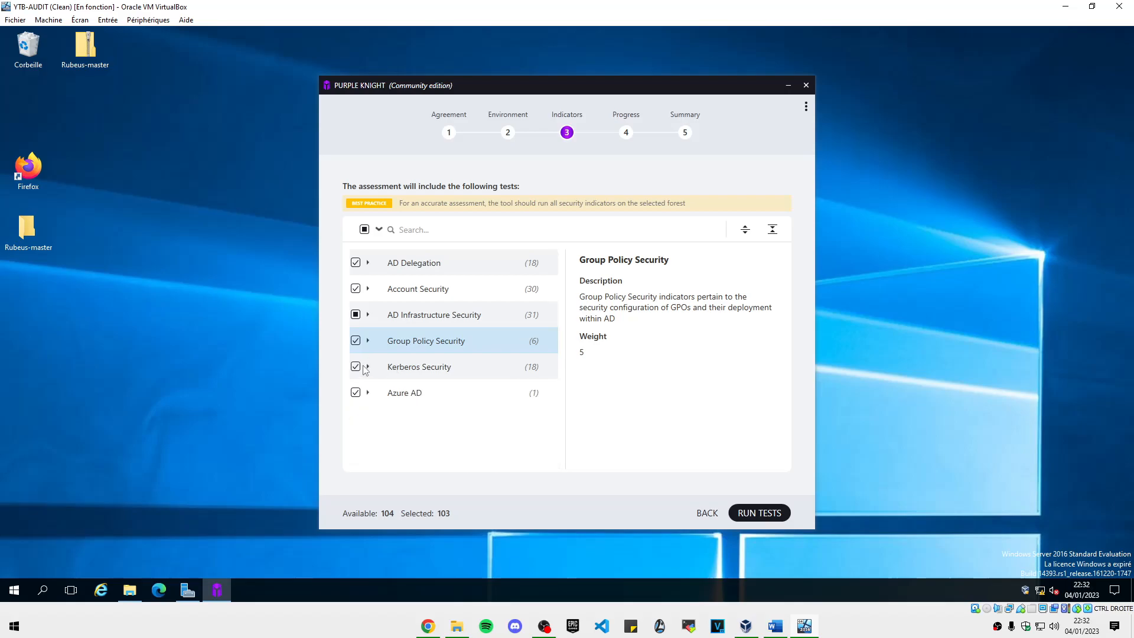
left_click(369, 393)
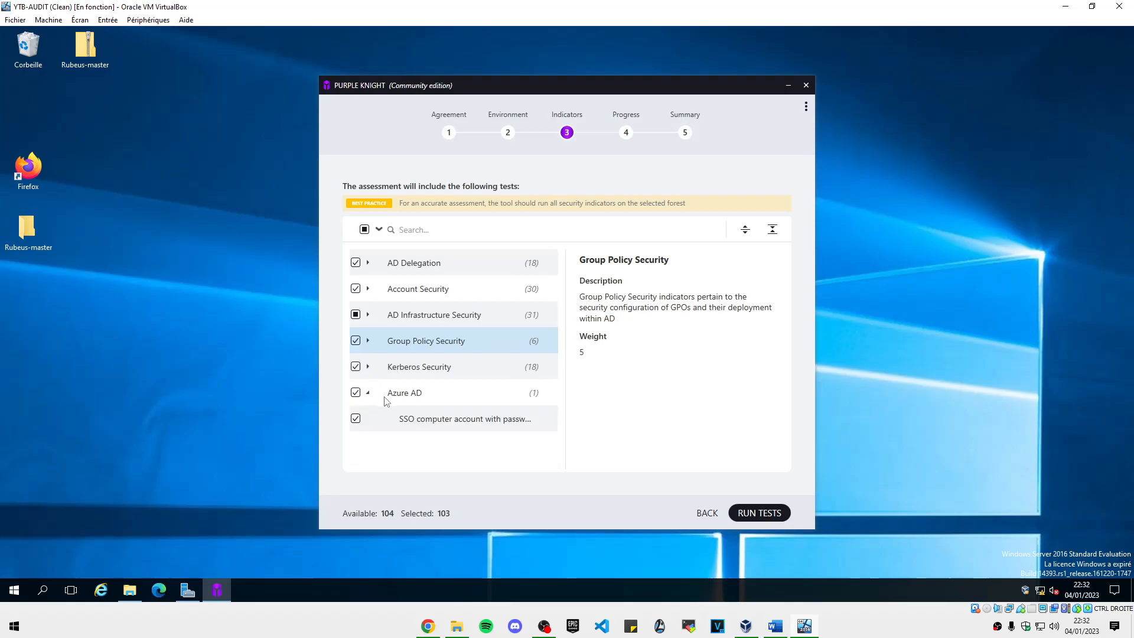
left_click(392, 410)
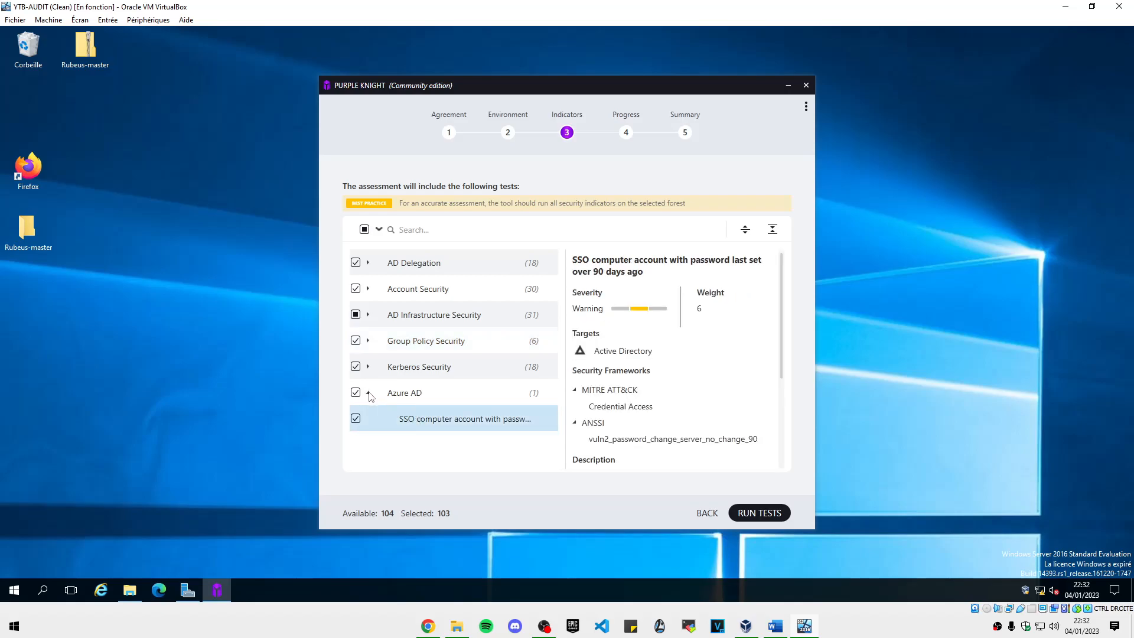
left_click(369, 394)
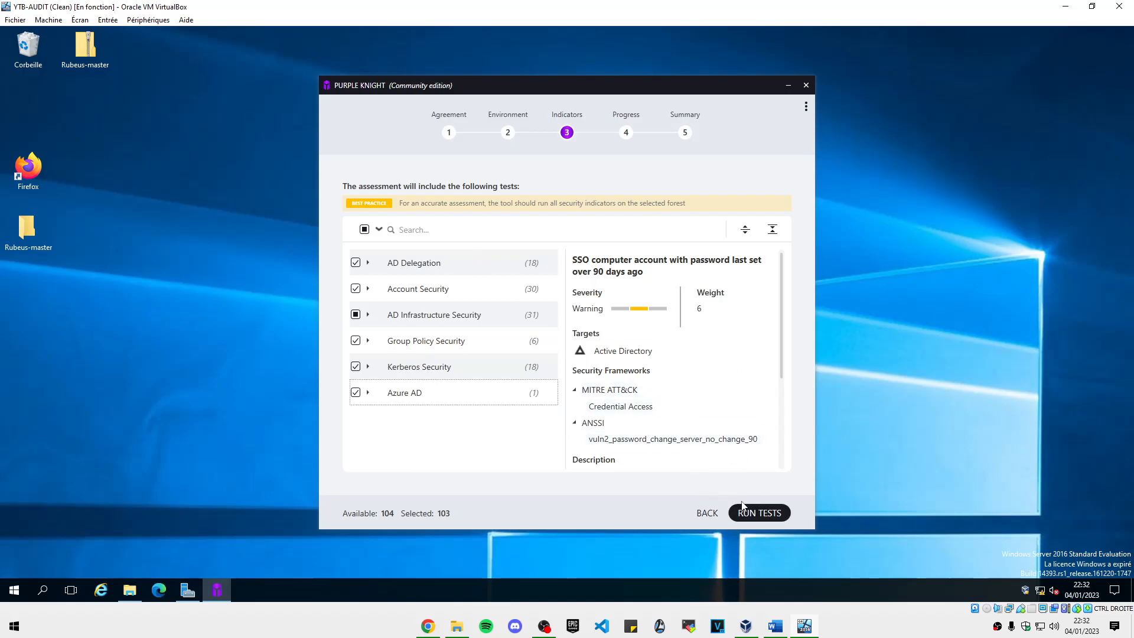
- Run the selected security tests and check the save formats offered for the results
left_click(759, 514)
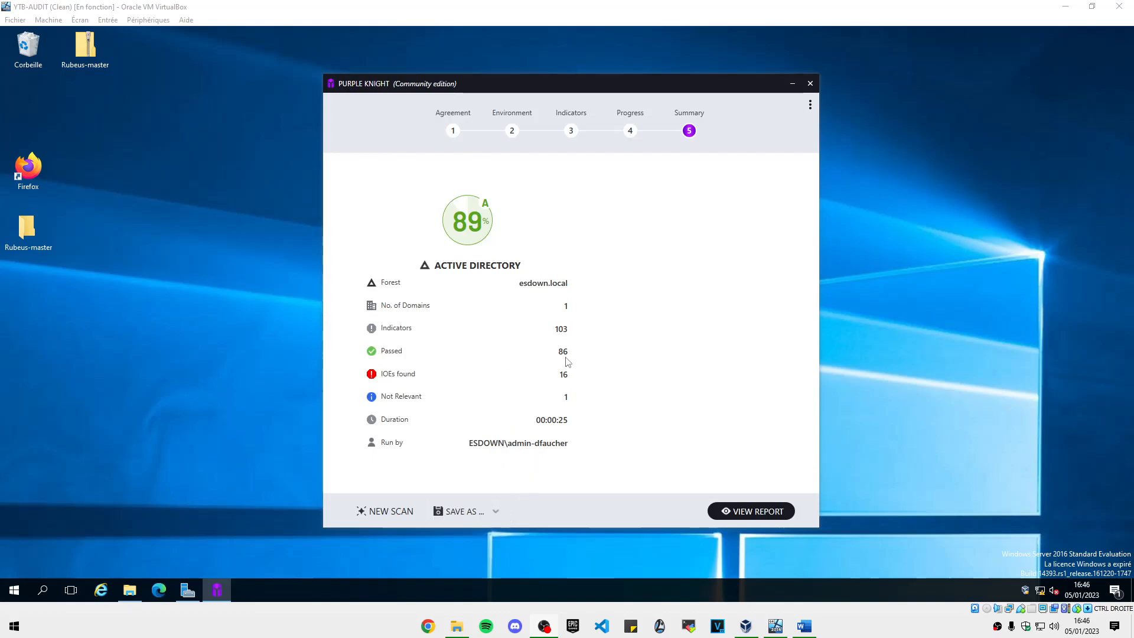
left_click(497, 511)
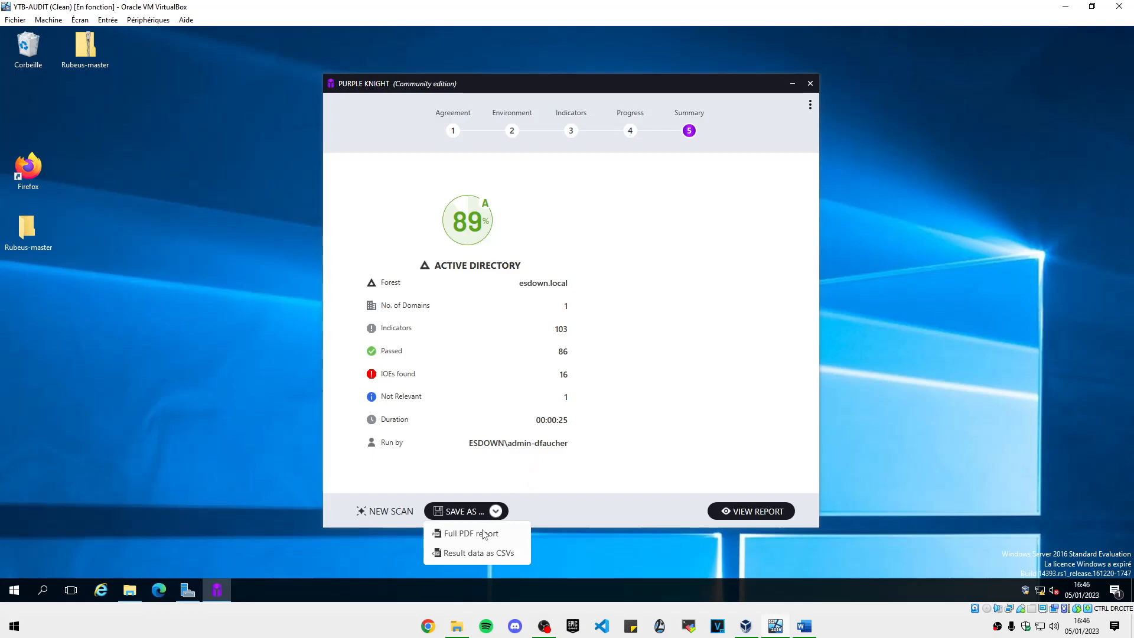
left_click(503, 556)
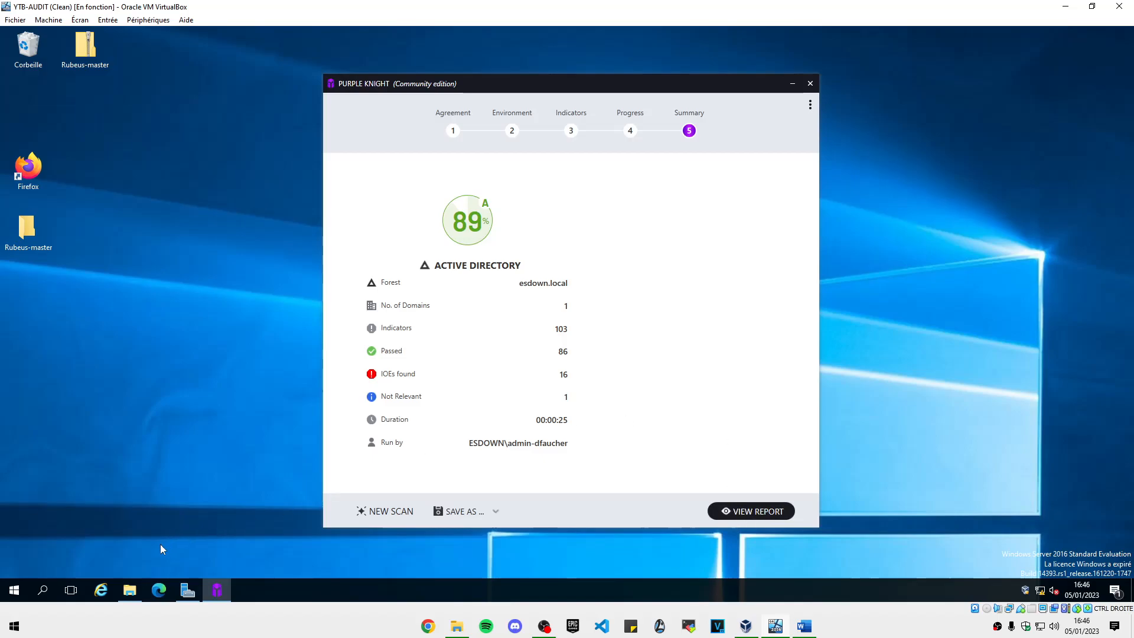
- In File Explorer, open the 01_04_2023_21_32_15 results folder inside the PurpleKnight Output folder
left_click(130, 591)
left_click(181, 168)
double_click(181, 168)
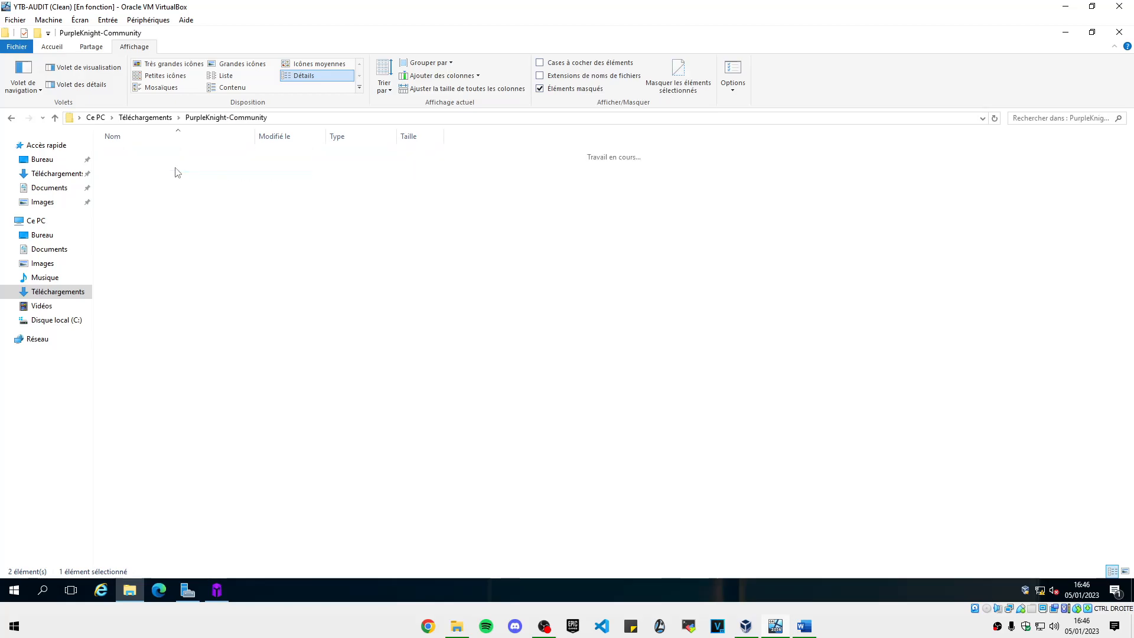
double_click(152, 156)
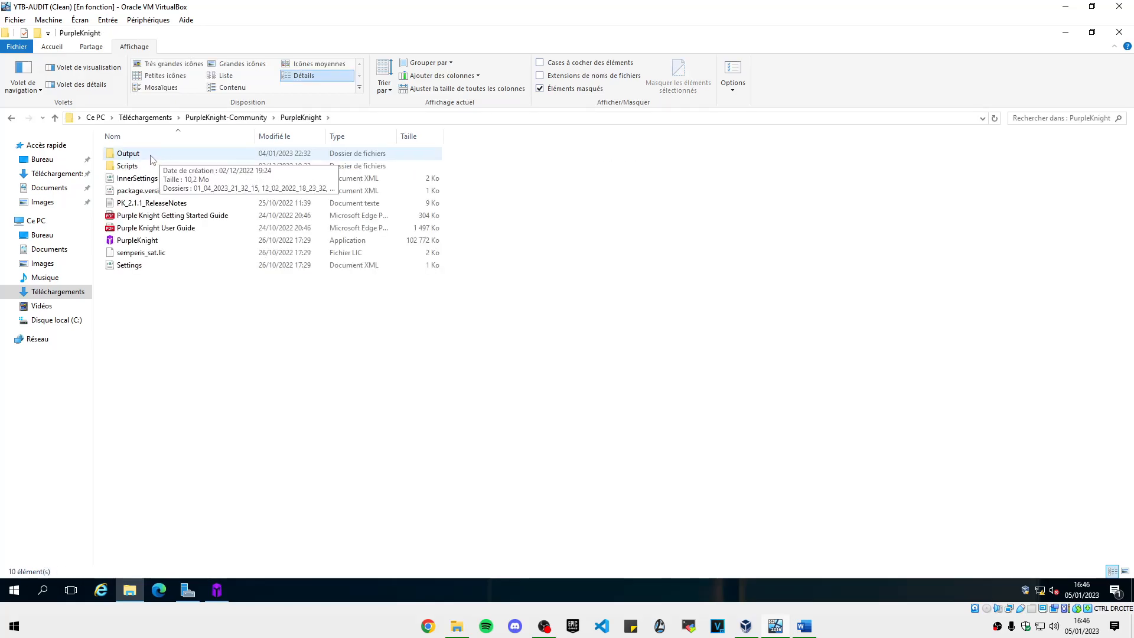
double_click(153, 157)
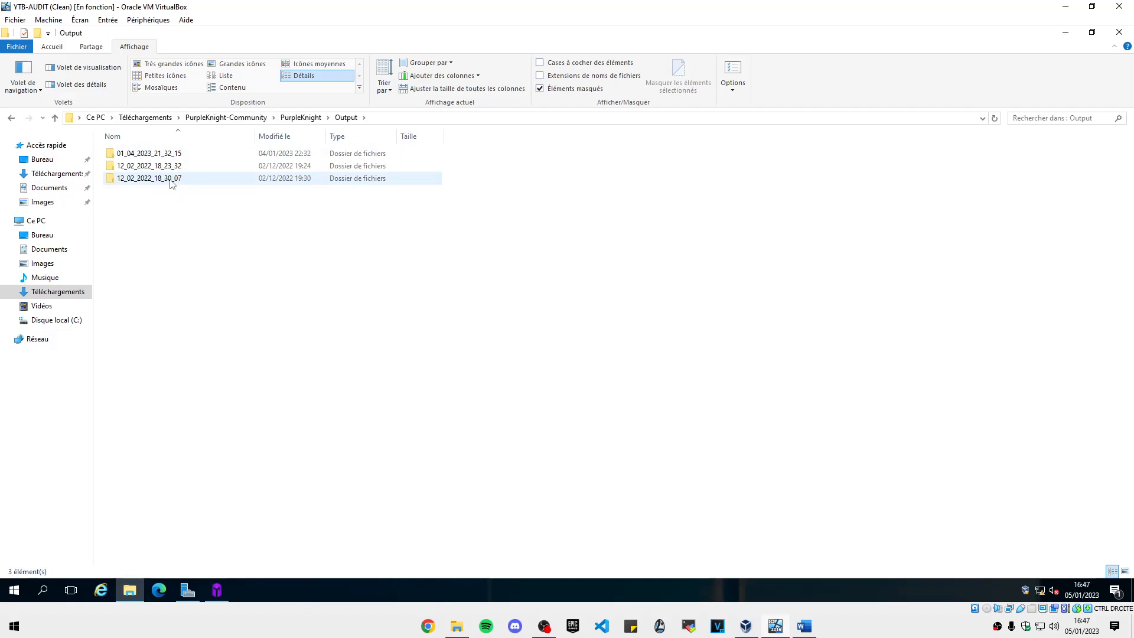
double_click(186, 154)
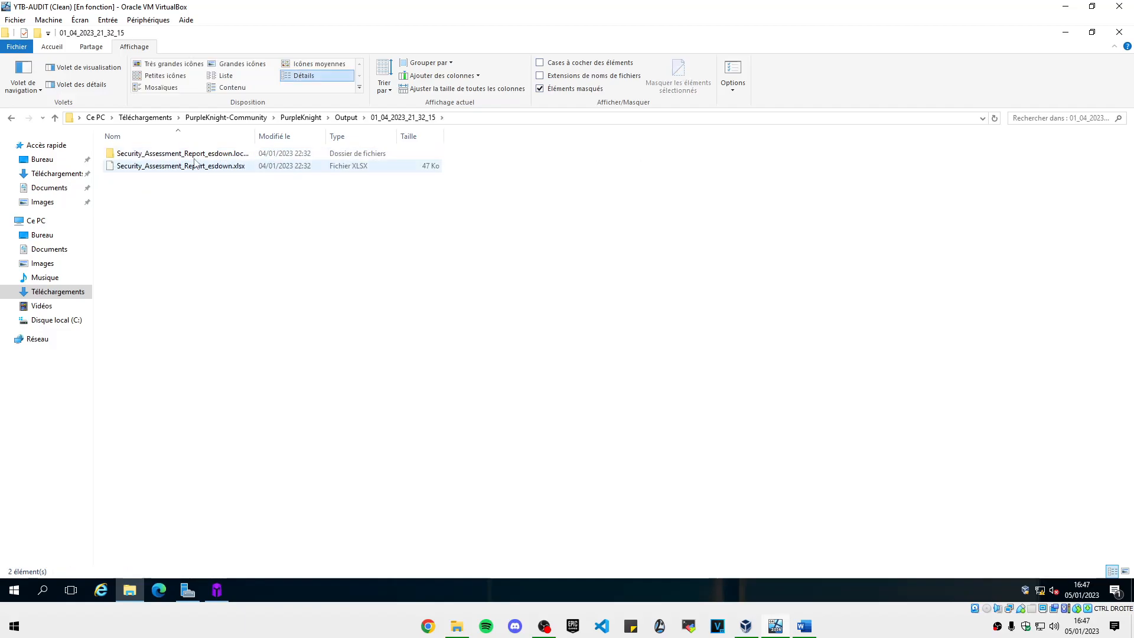
- Open the HTML document Security_Assessment_Report_esdown.local_04_01_2023_21_32_15 from the report subfolder in Microsoft Edge
double_click(187, 154)
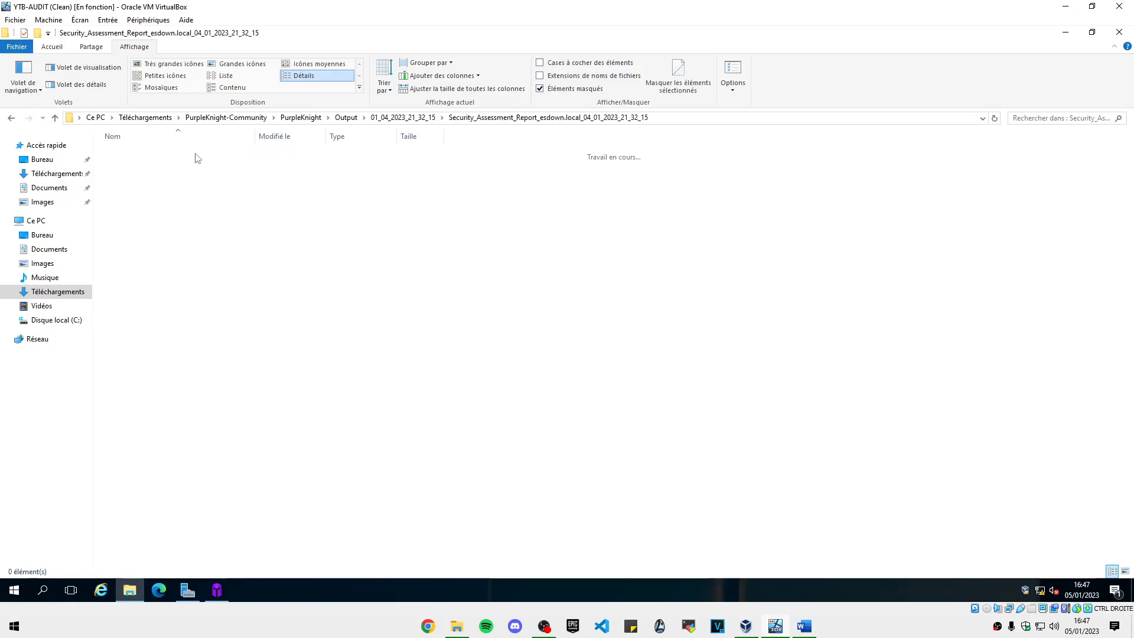
scroll(178, 296, "down", 10)
scroll(166, 322, "down", 5)
left_click(177, 557)
left_click_drag(255, 136, 357, 137)
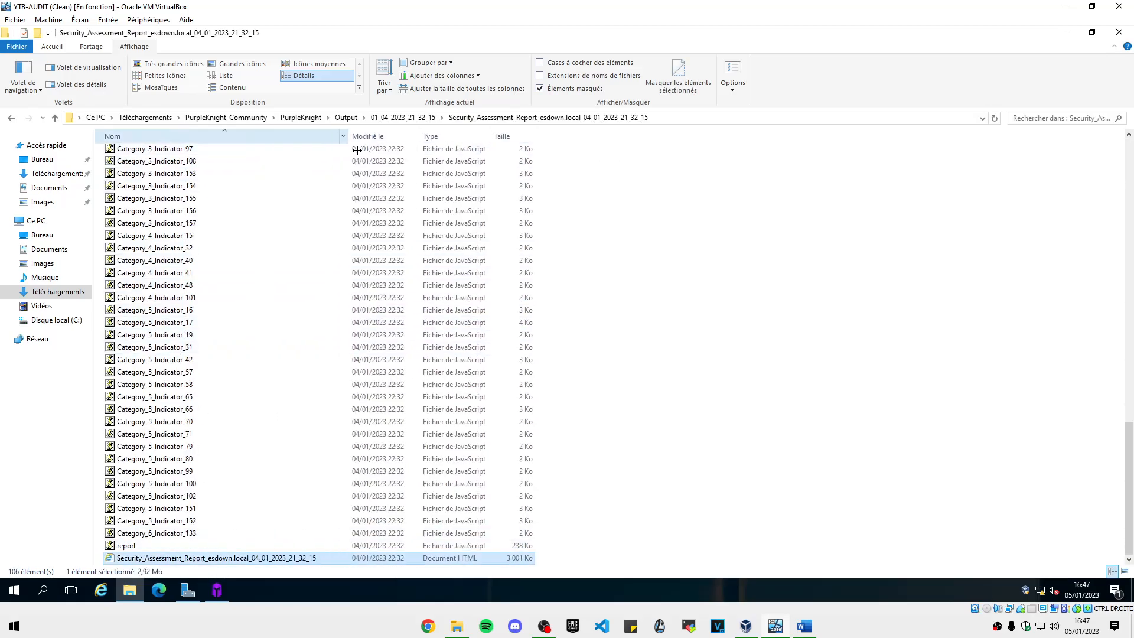
right_click(276, 557)
mouse_move(355, 408)
left_click(470, 434)
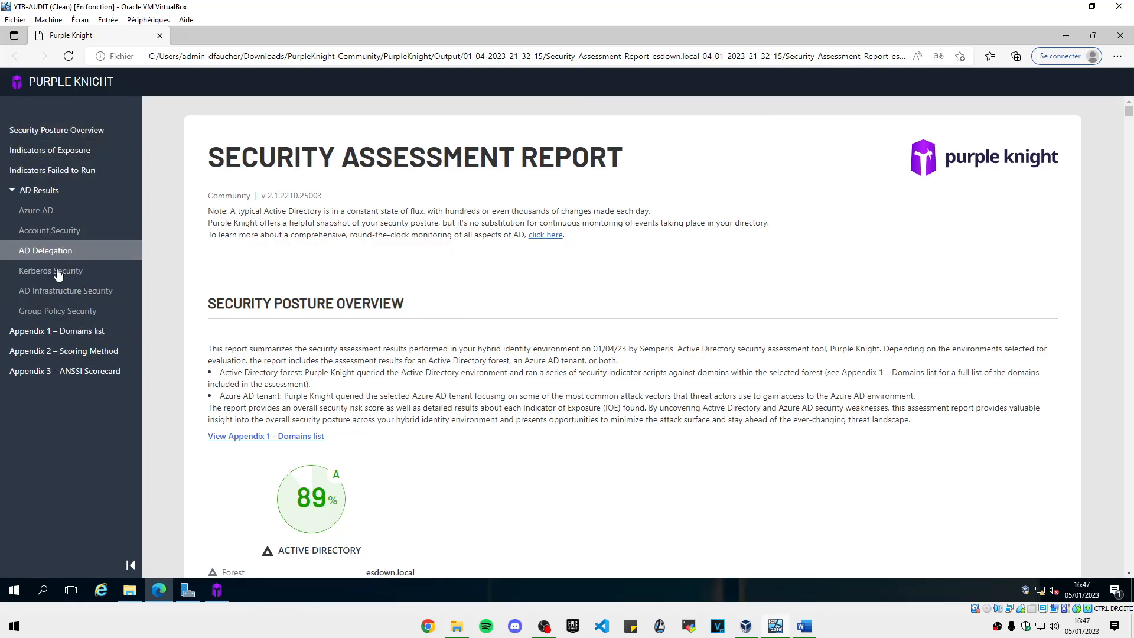
- Review the Active Directory summary in the Security Posture Overview, including the IOEs found and passed indicators
scroll(453, 271, "down", 6)
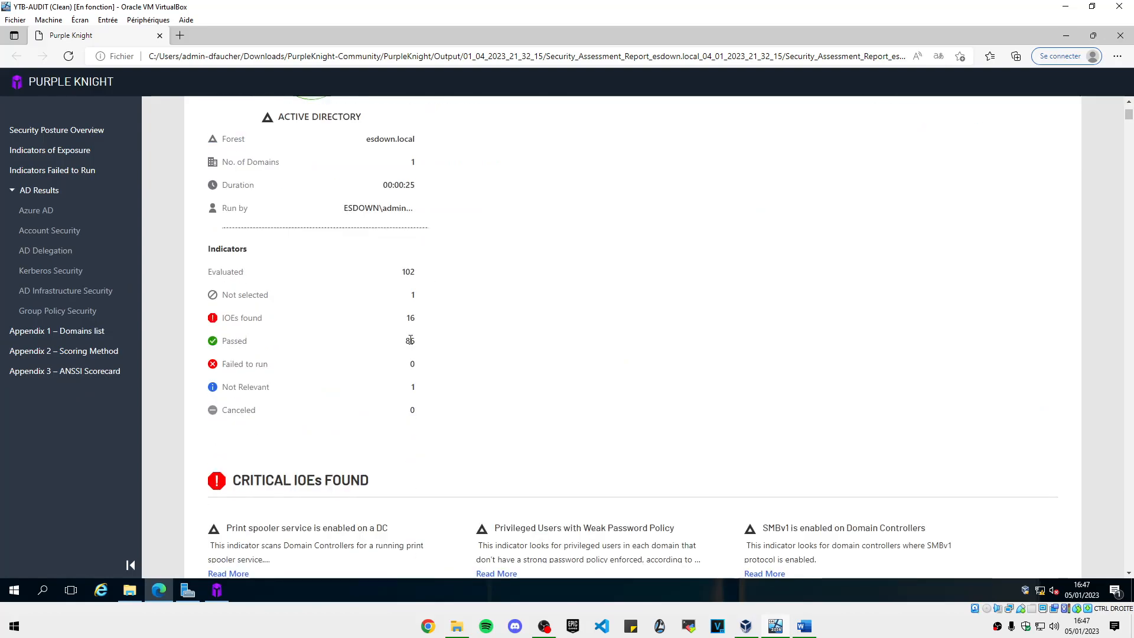
left_click_drag(423, 320, 216, 322)
left_click(516, 324)
scroll(511, 341, "down", 5)
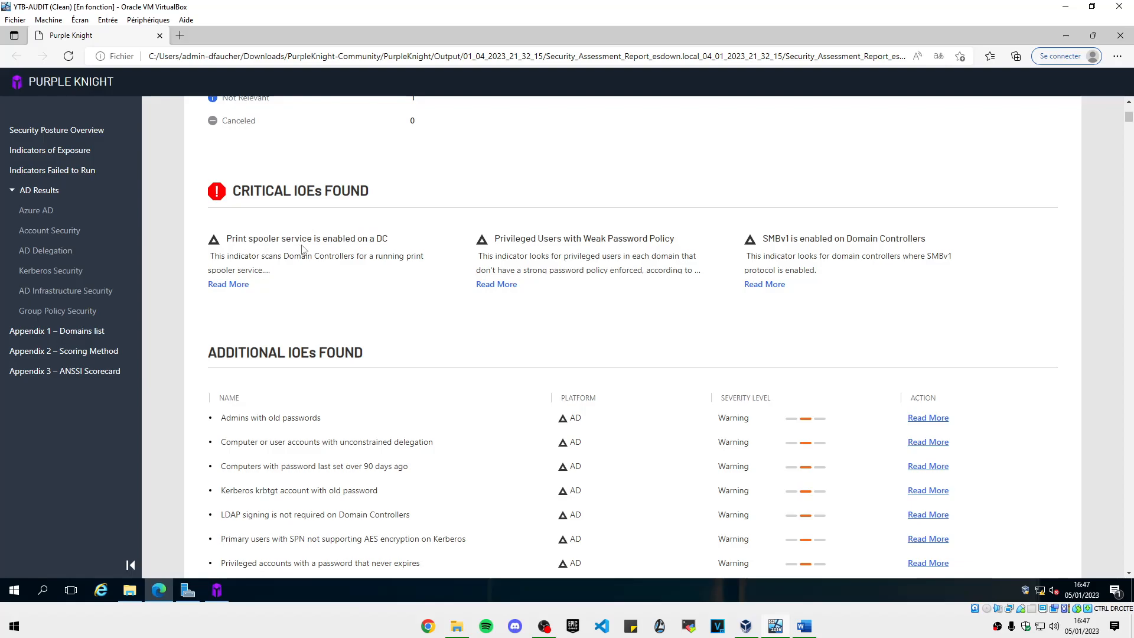
- Read the critical IOEs on the print spooler service, privileged users' weak password policy and SMBv1 on domain controllers
left_click_drag(397, 242, 228, 241)
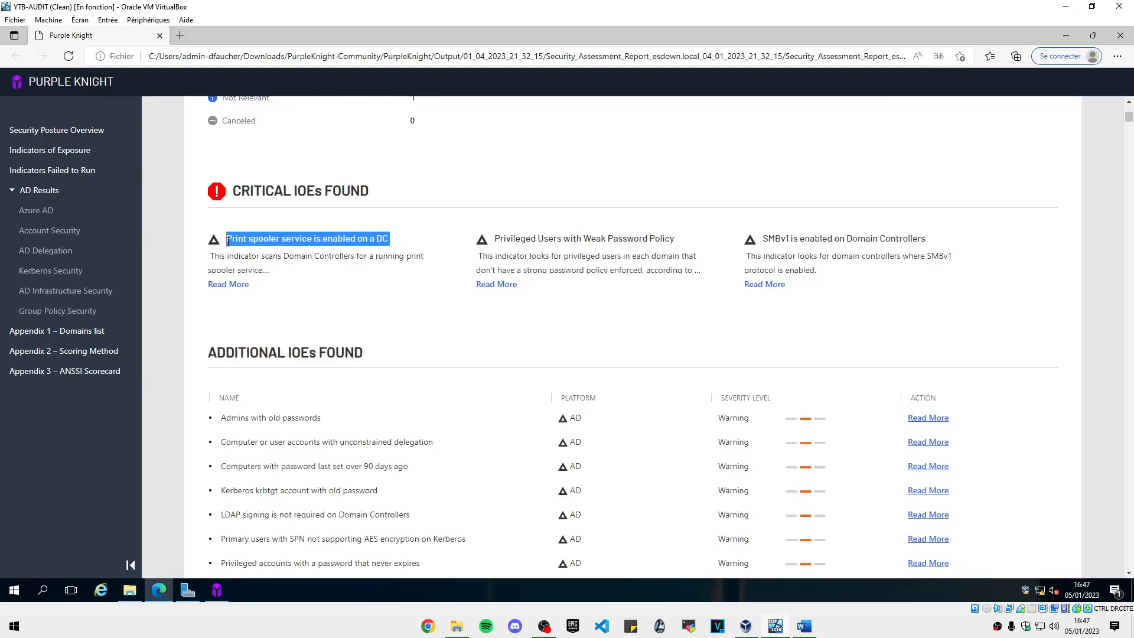
left_click(431, 203)
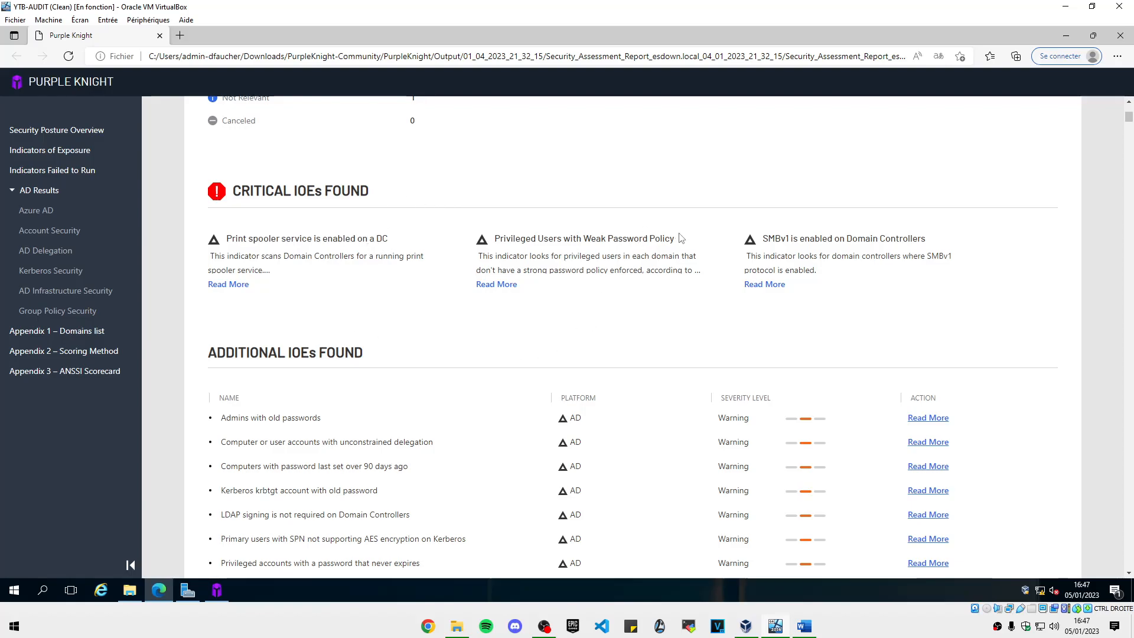
left_click_drag(676, 238, 503, 240)
right_click(527, 198)
left_click(518, 198)
left_click_drag(495, 239, 582, 239)
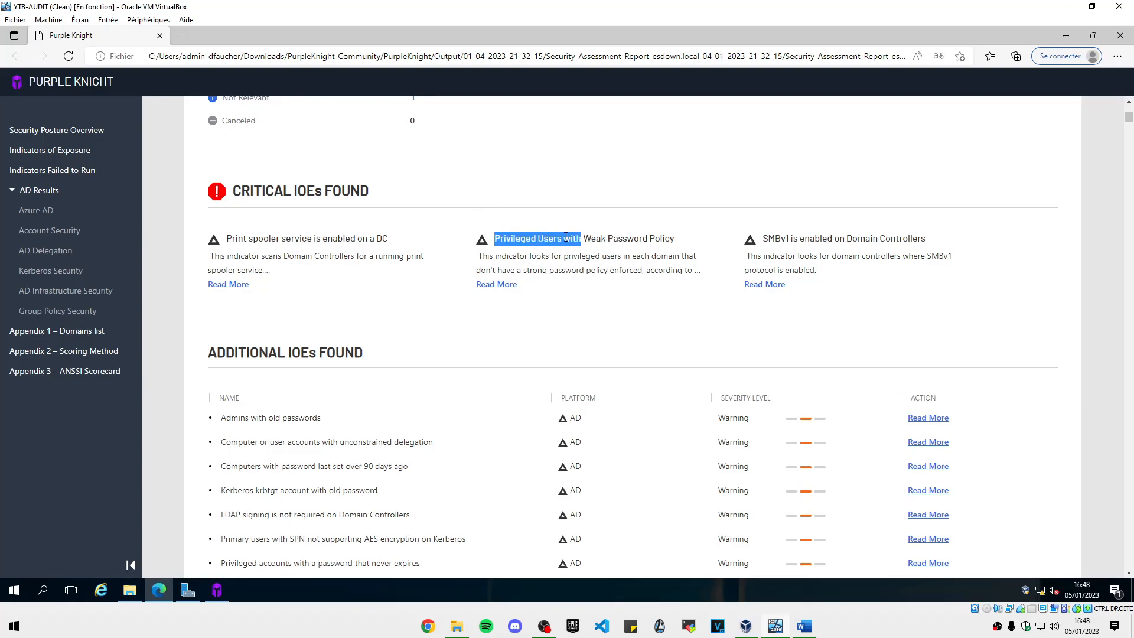
right_click(569, 207)
left_click(537, 211)
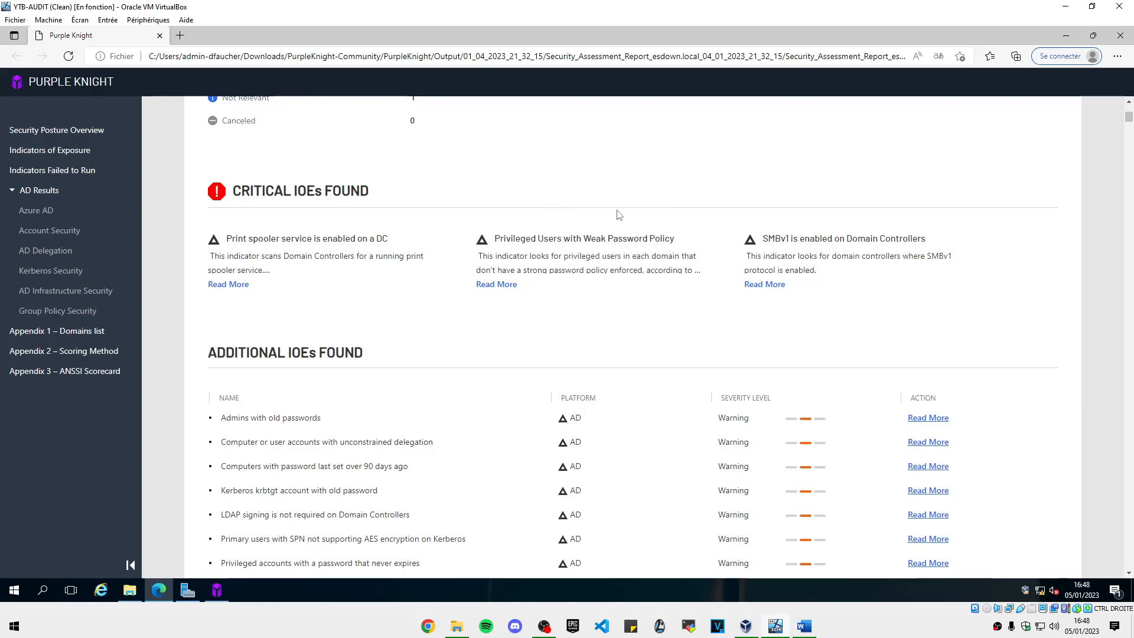
left_click_drag(764, 239, 925, 239)
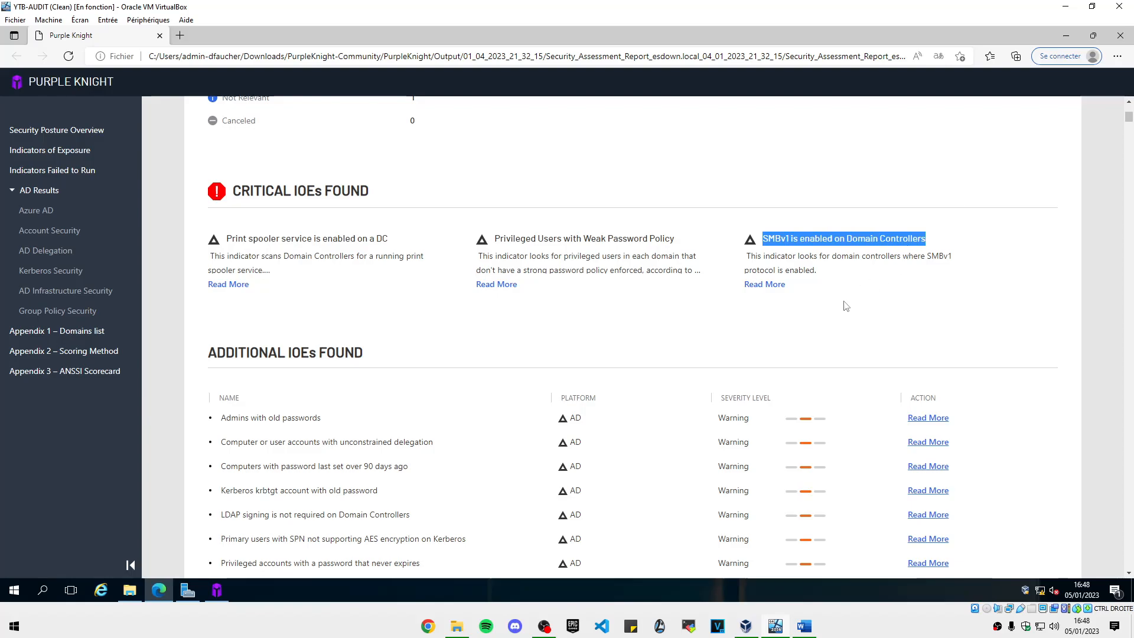
left_click(731, 253)
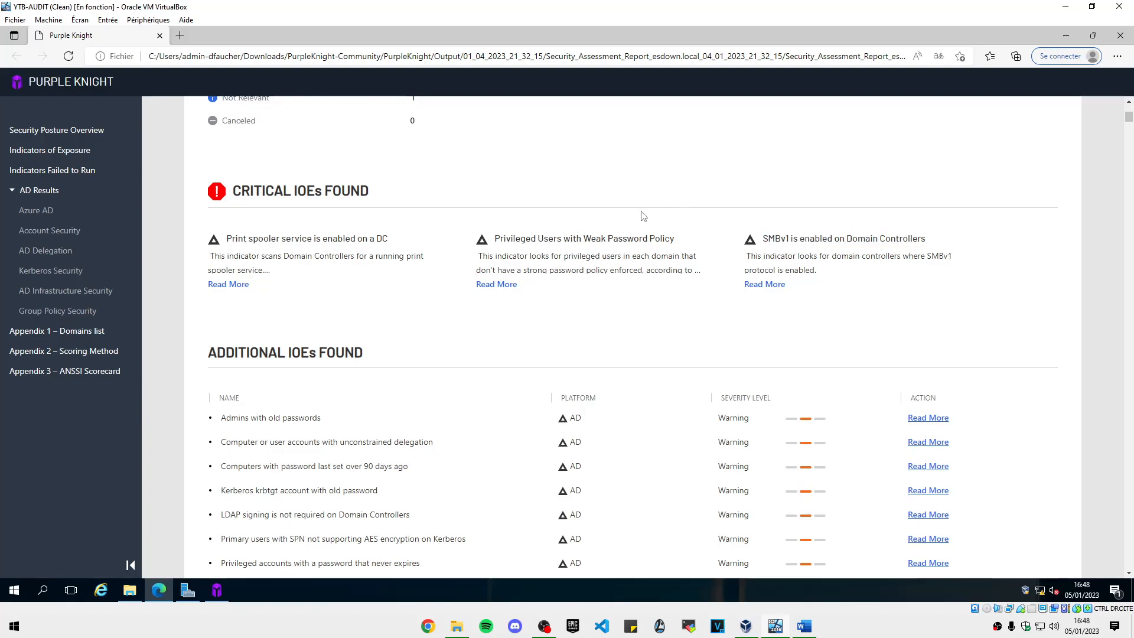
- Examine the additional IOEs list, focusing on admins with old passwords and the Kerberos krbtgt account
scroll(594, 230, "down", 5)
scroll(594, 230, "up", 2)
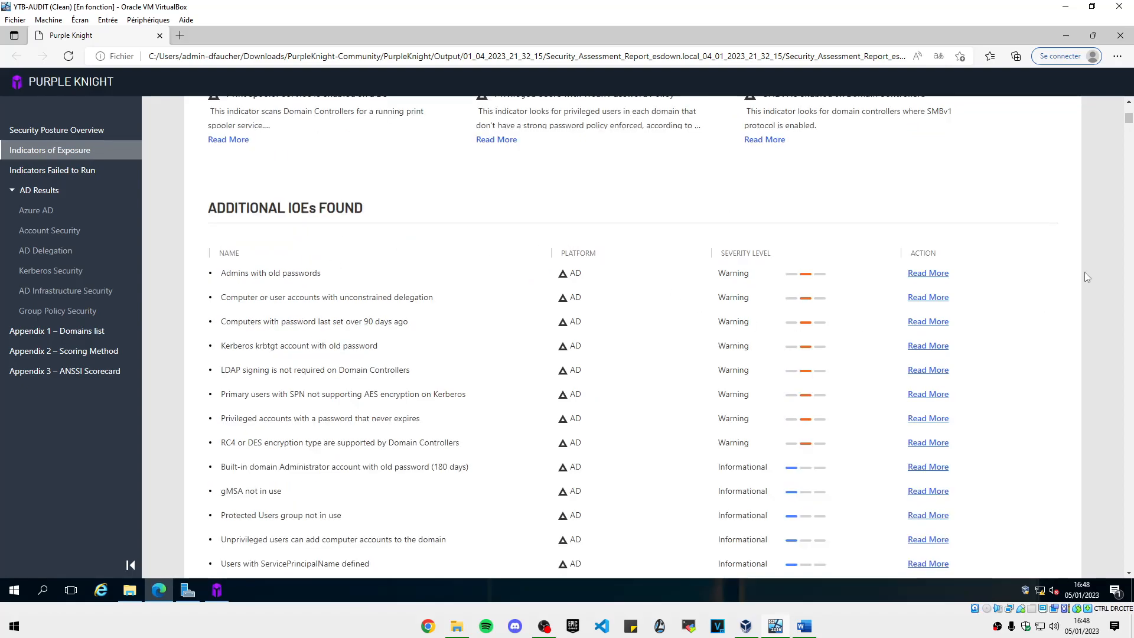
scroll(337, 214, "down", 1)
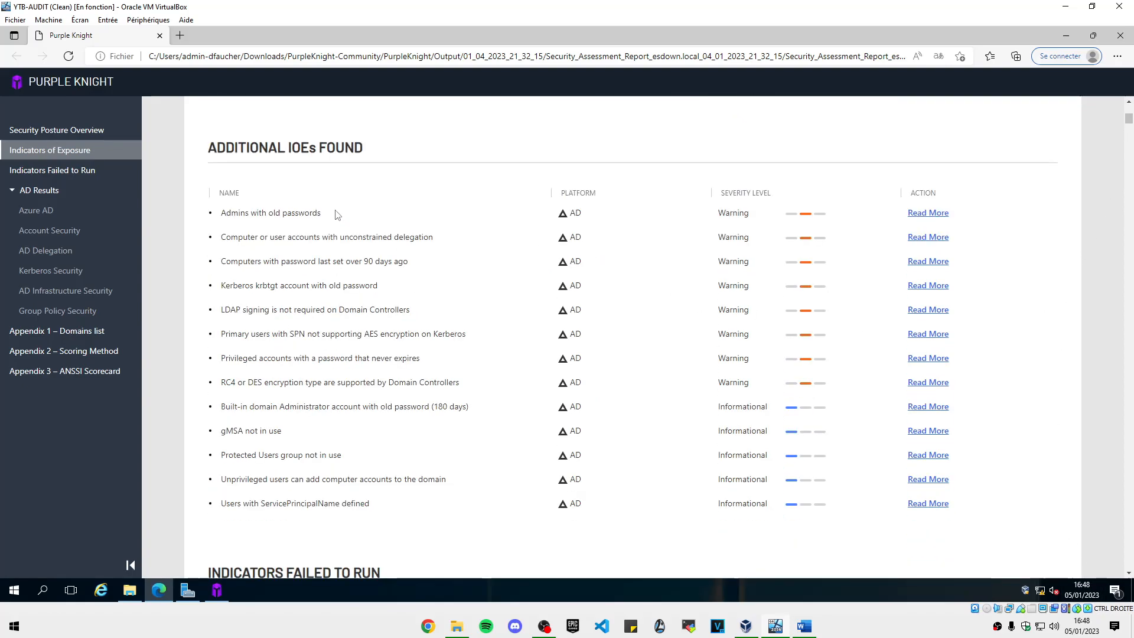
left_click_drag(347, 216, 232, 208)
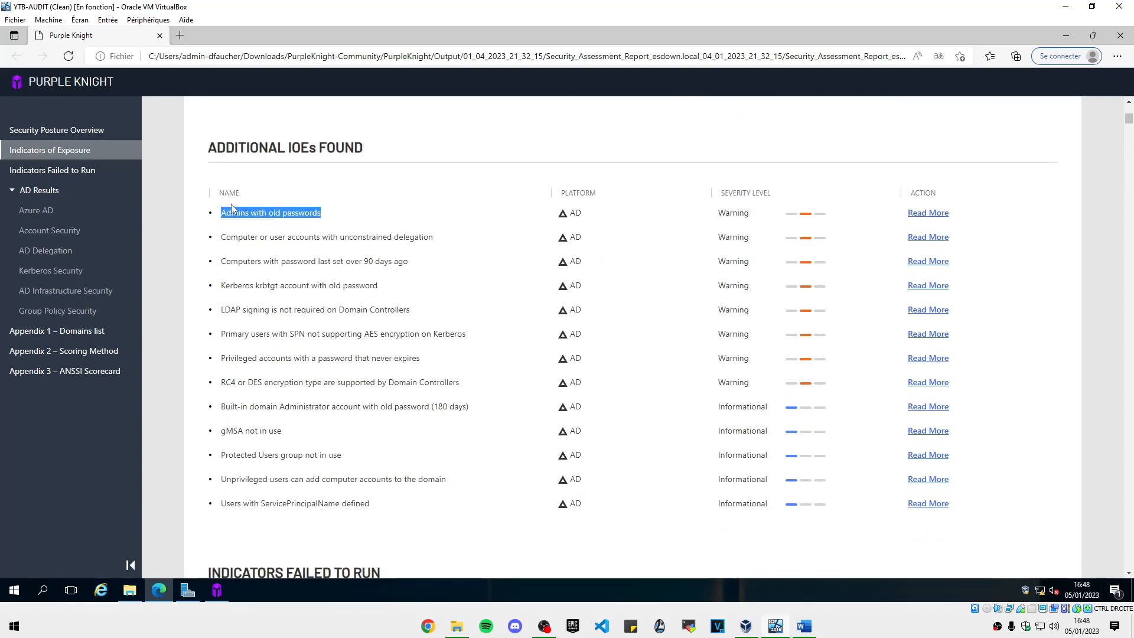
left_click(380, 199)
left_click_drag(339, 216, 220, 219)
left_click(359, 201)
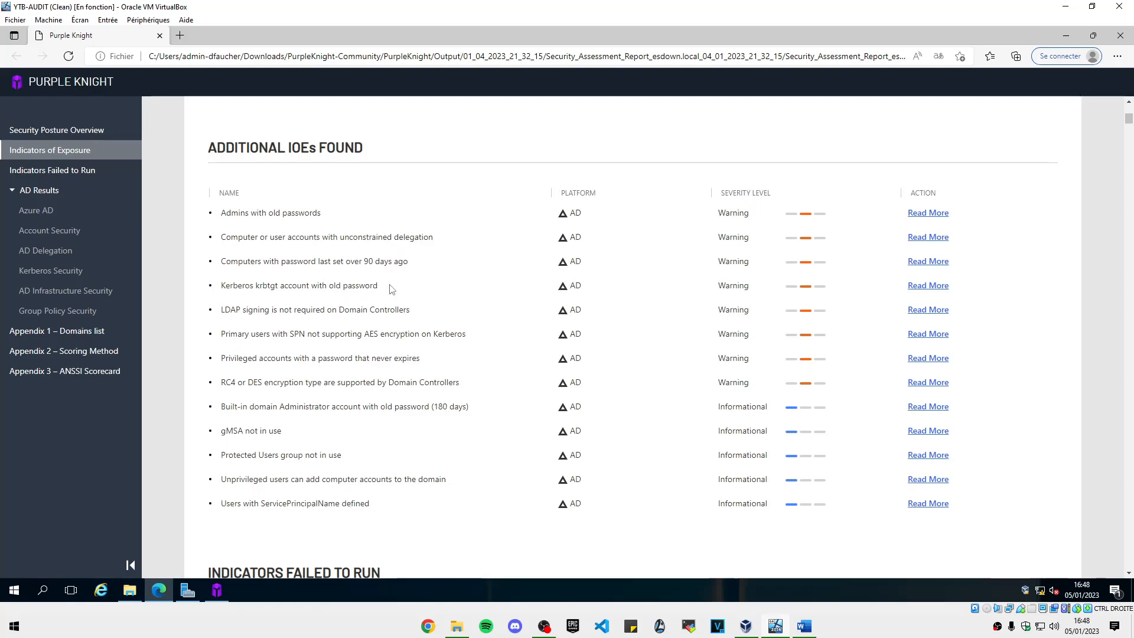
left_click_drag(384, 287, 220, 288)
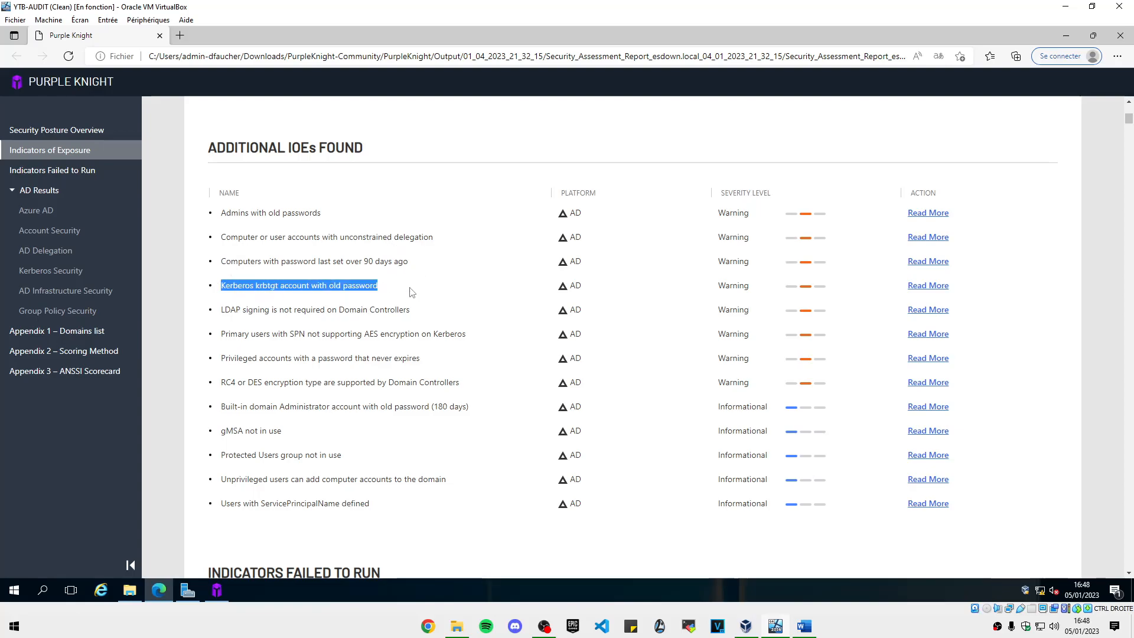
left_click(365, 286)
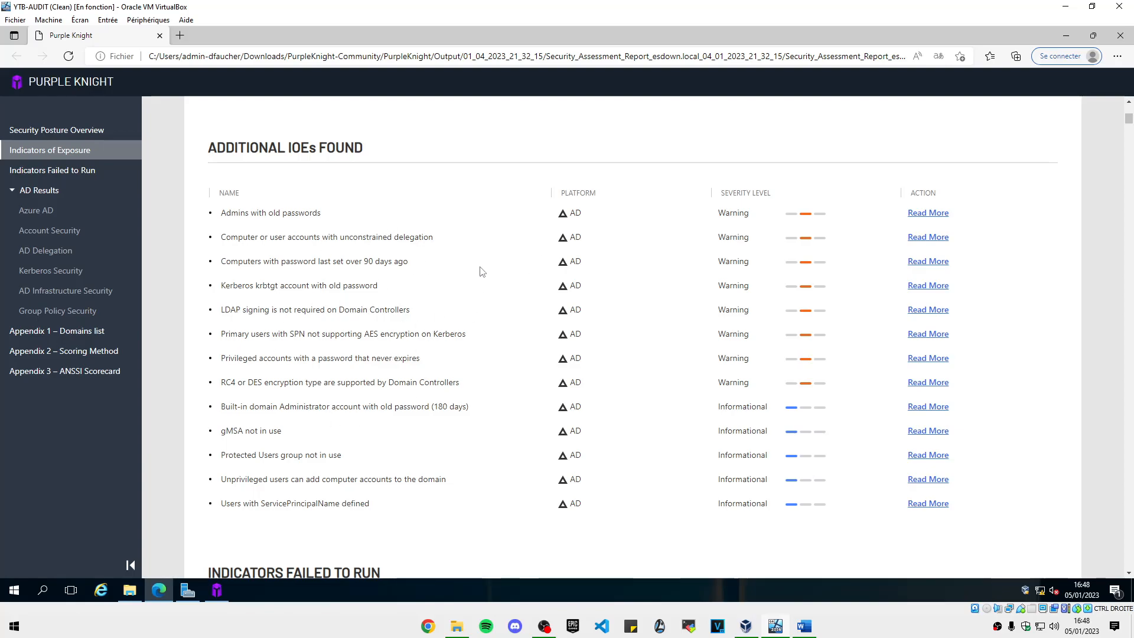
- Look over the Active Directory category scores and compare them with the critical and additional IOE lists
scroll(475, 271, "down", 8)
scroll(478, 275, "up", 4)
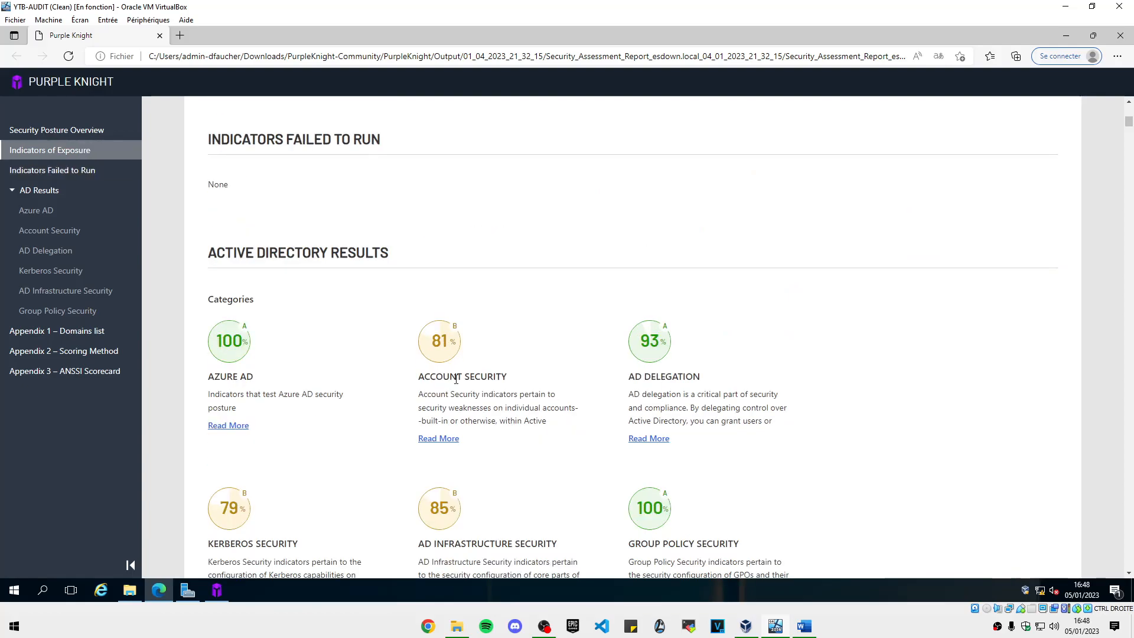
scroll(481, 275, "down", 4)
scroll(499, 327, "up", 5)
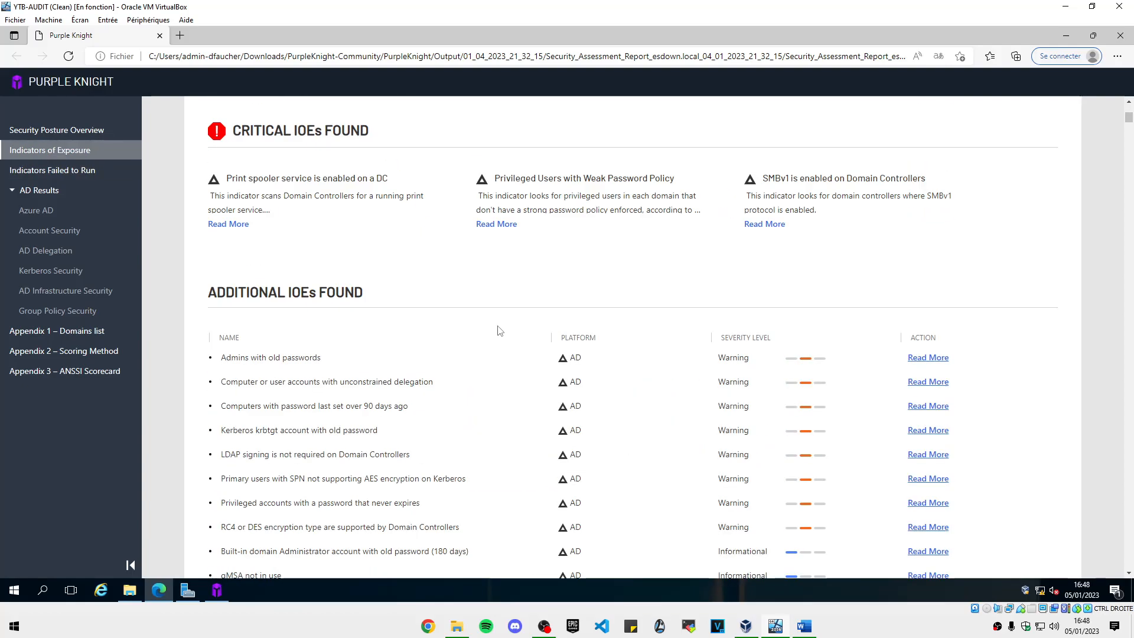
scroll(511, 362, "down", 5)
scroll(514, 354, "up", 5)
scroll(506, 317, "down", 5)
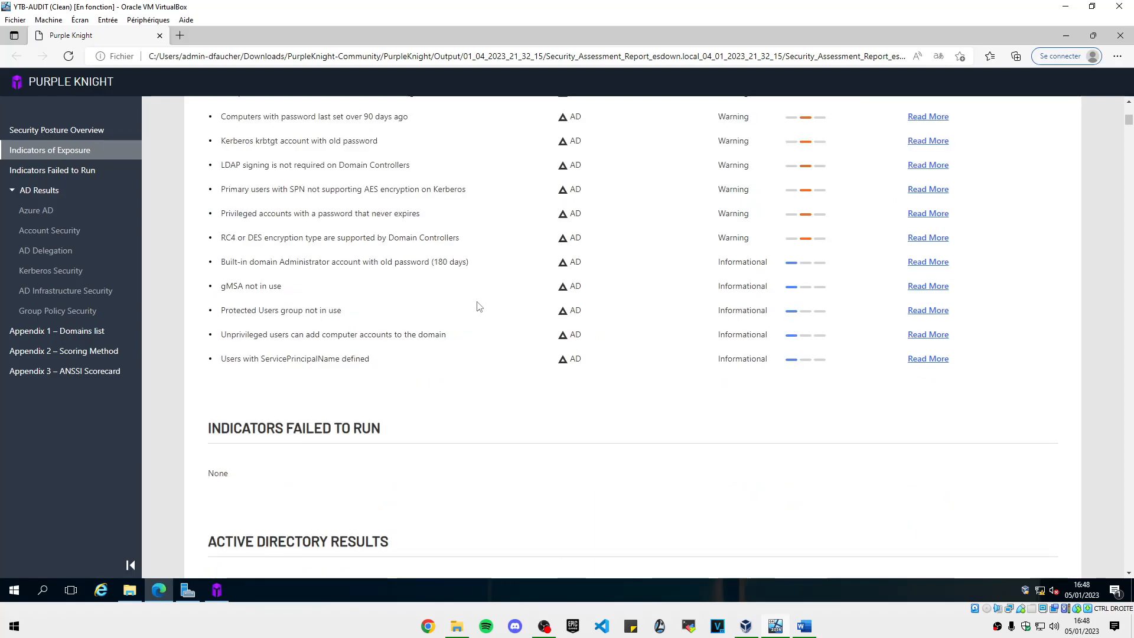
scroll(481, 316, "up", 3)
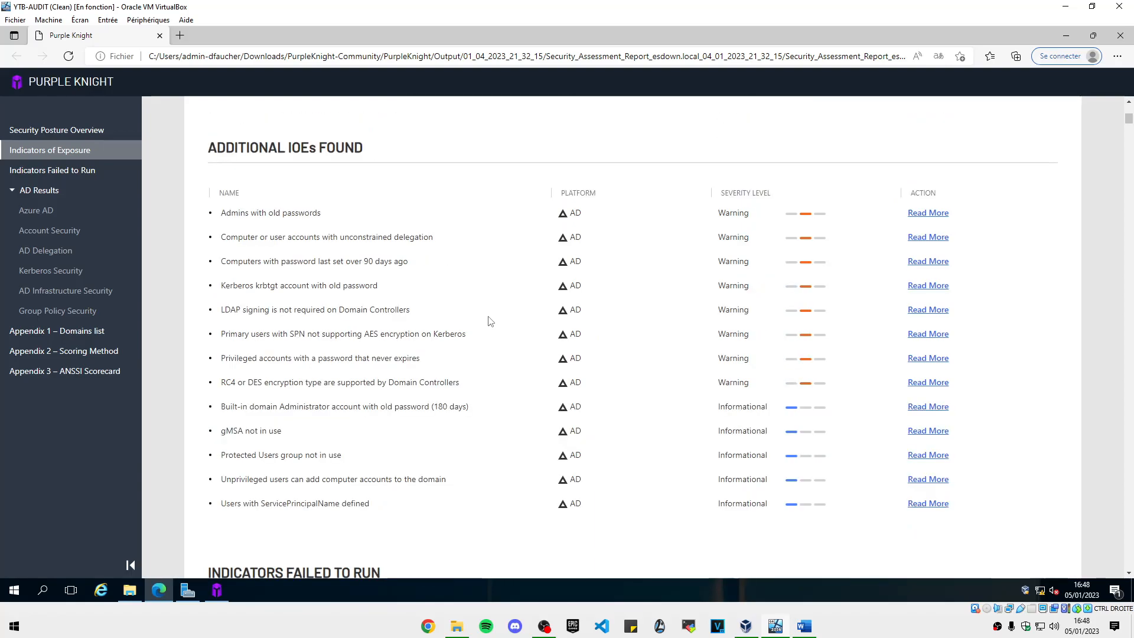
scroll(501, 335, "down", 12)
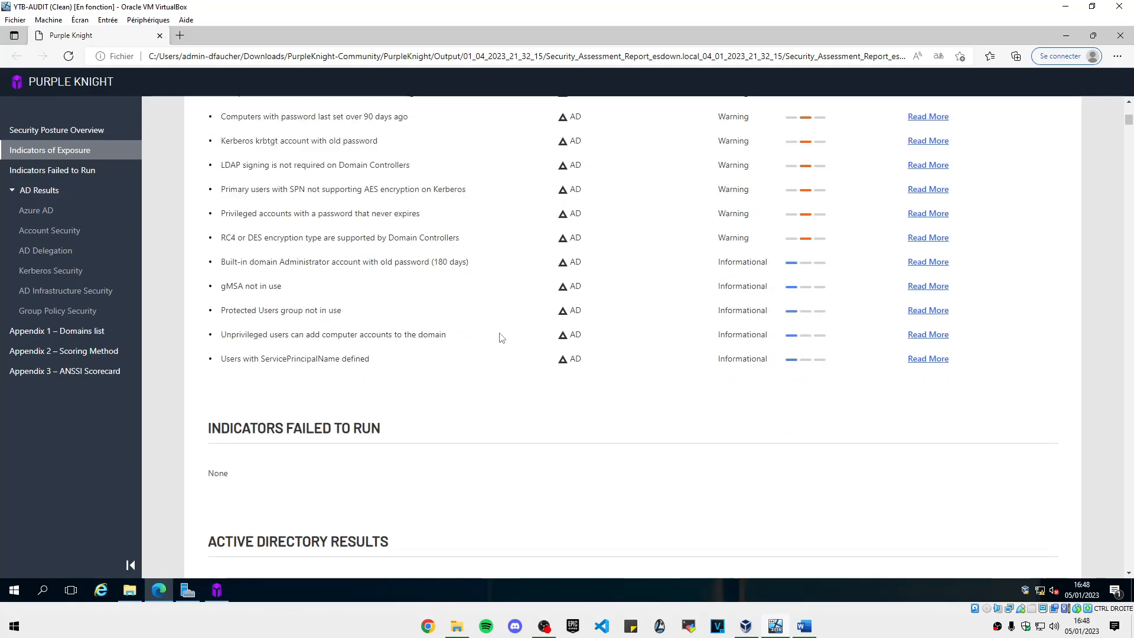
- Examine the Azure AD indicator for the SSO computer account, from its security frameworks to its remediation steps
scroll(502, 351, "down", 5)
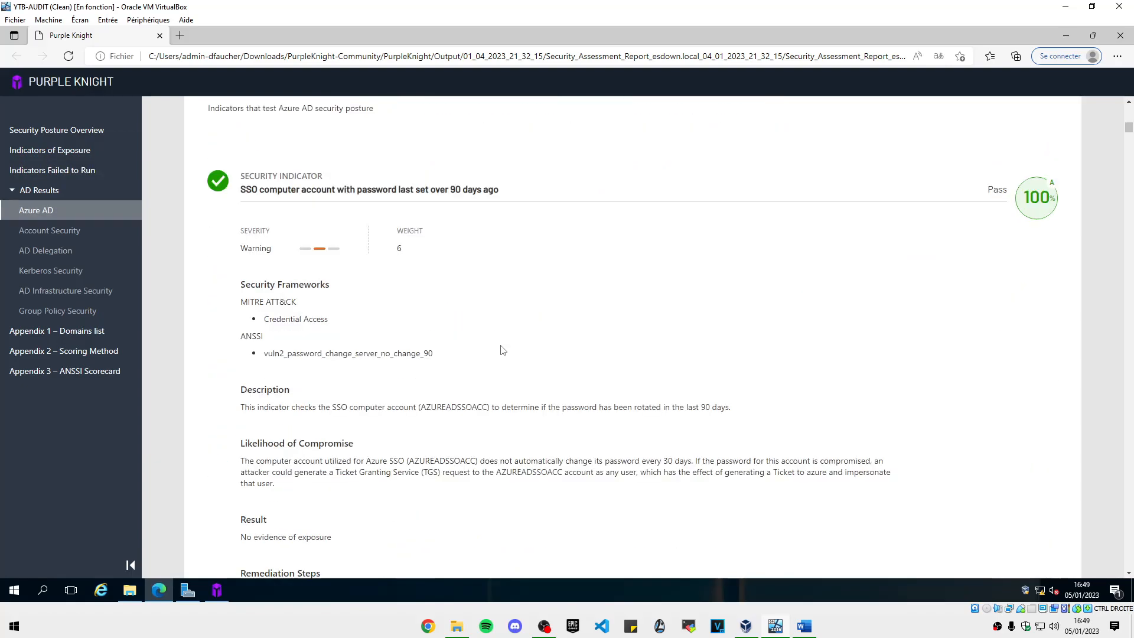
scroll(501, 349, "up", 5)
scroll(493, 334, "down", 5)
scroll(434, 284, "up", 5)
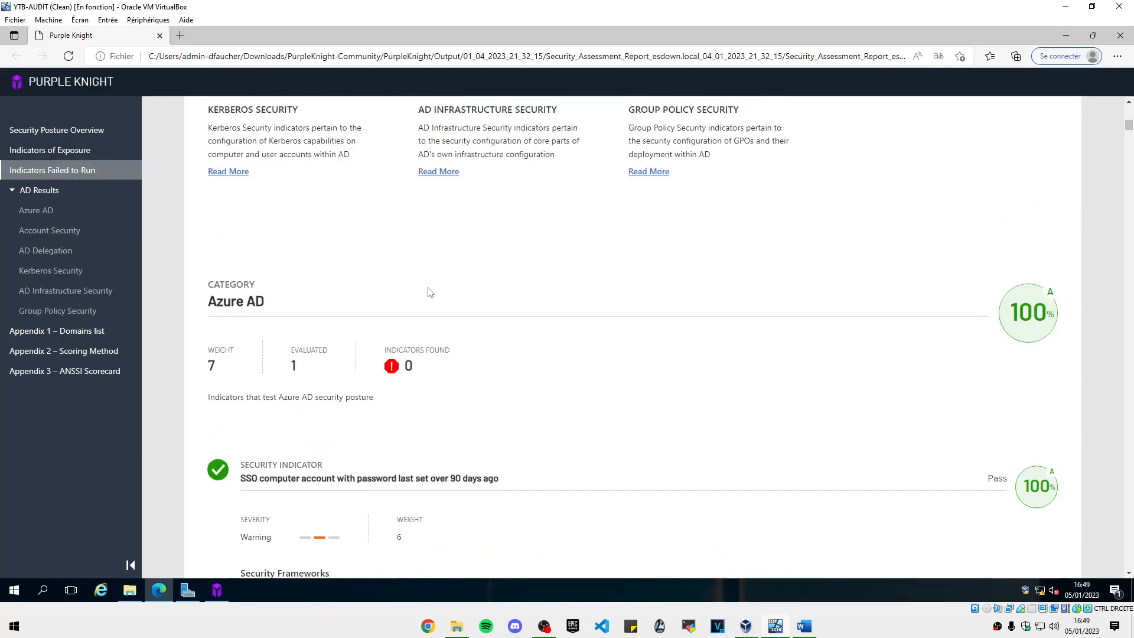
scroll(437, 378, "down", 15)
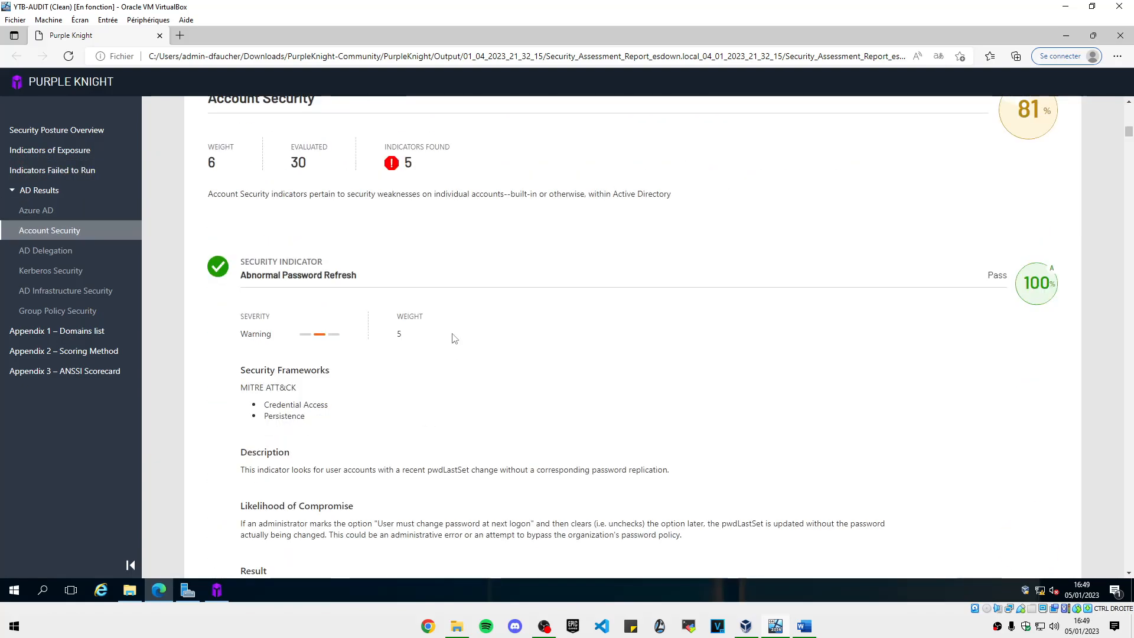
scroll(434, 335, "up", 10)
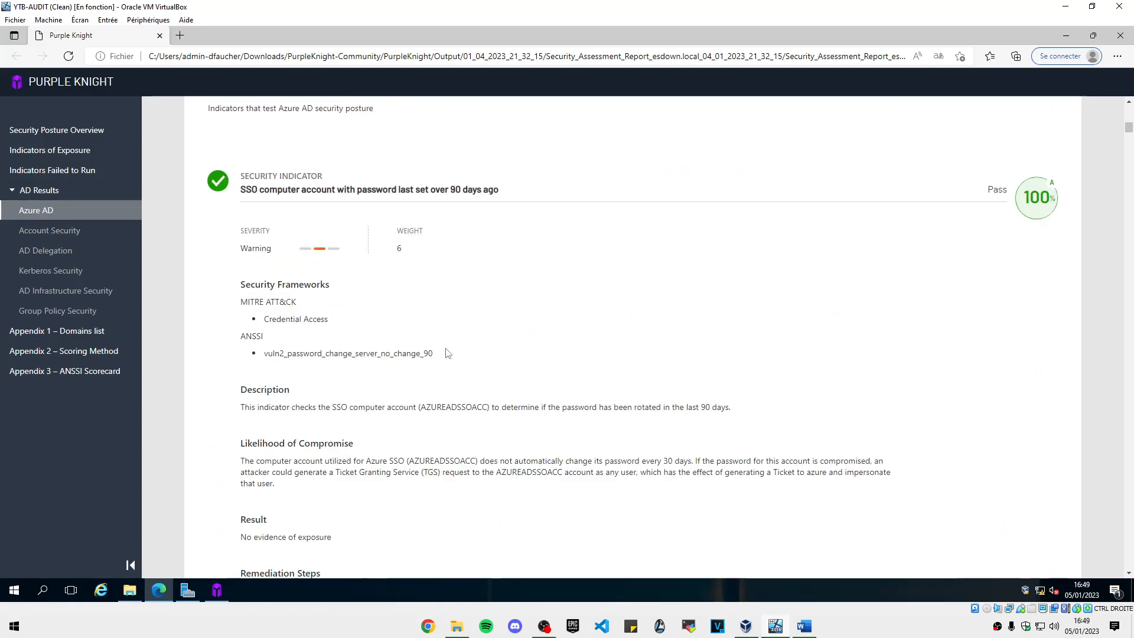
mouse_move(243, 284)
left_mouse_down()
mouse_move(348, 317)
mouse_move(237, 282)
left_mouse_up()
left_click(359, 335)
left_click(366, 322)
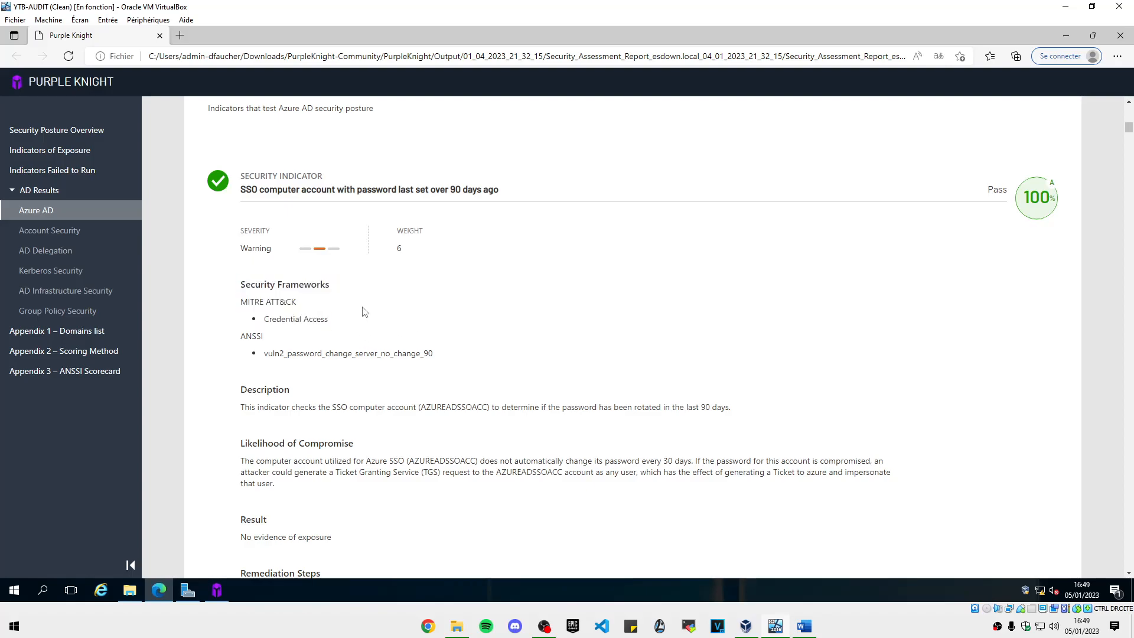
scroll(415, 319, "down", 4)
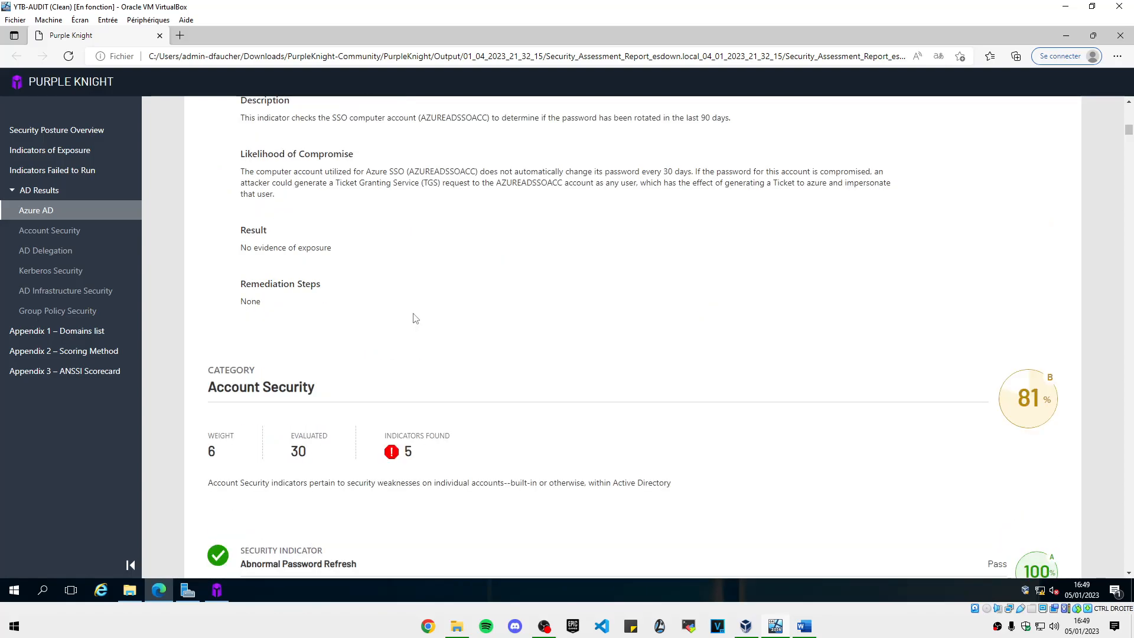
scroll(425, 309, "up", 2)
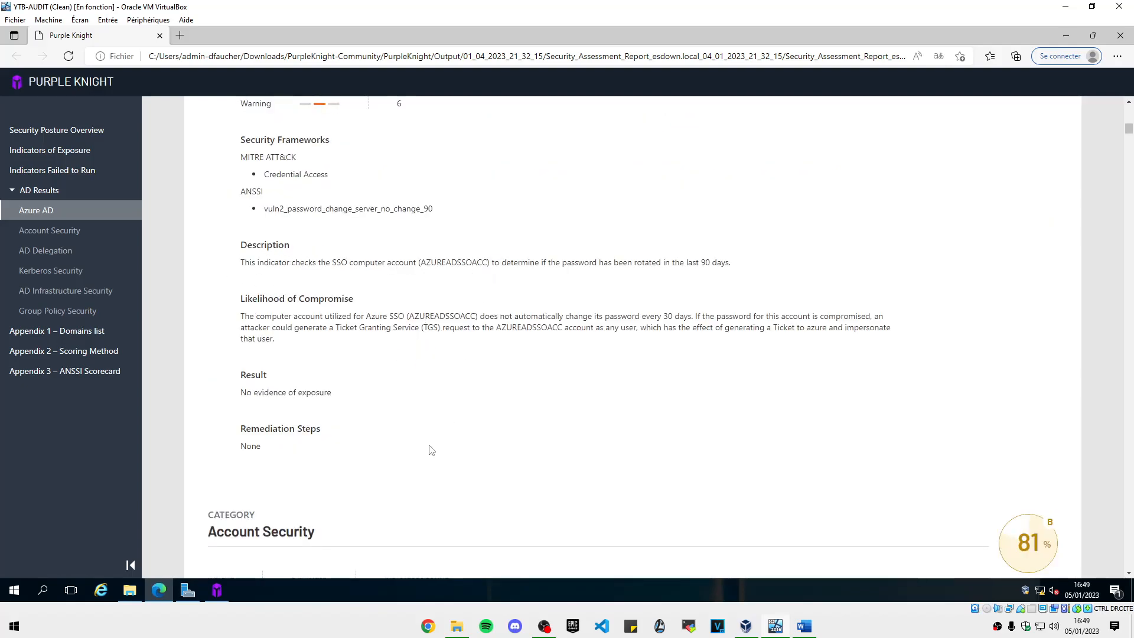
- Read the result and remediation steps for the built-in domain Administrator account with old password indicator under Account Security
scroll(428, 451, "down", 7)
scroll(453, 312, "down", 2)
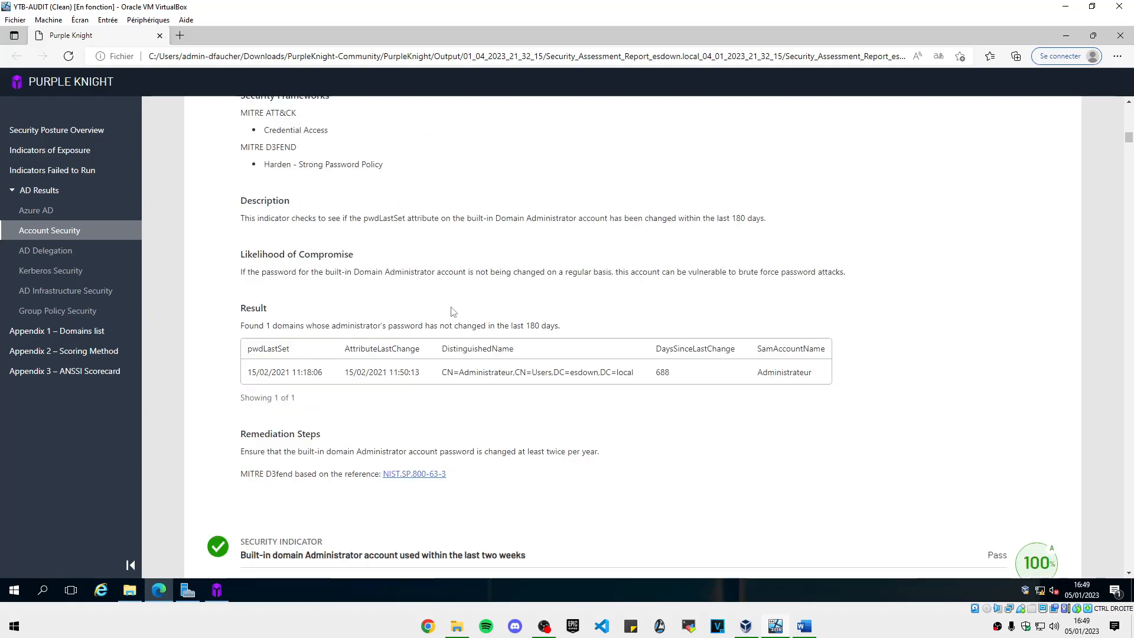
left_click_drag(236, 432, 455, 478)
left_click(455, 479)
scroll(509, 390, "up", 5)
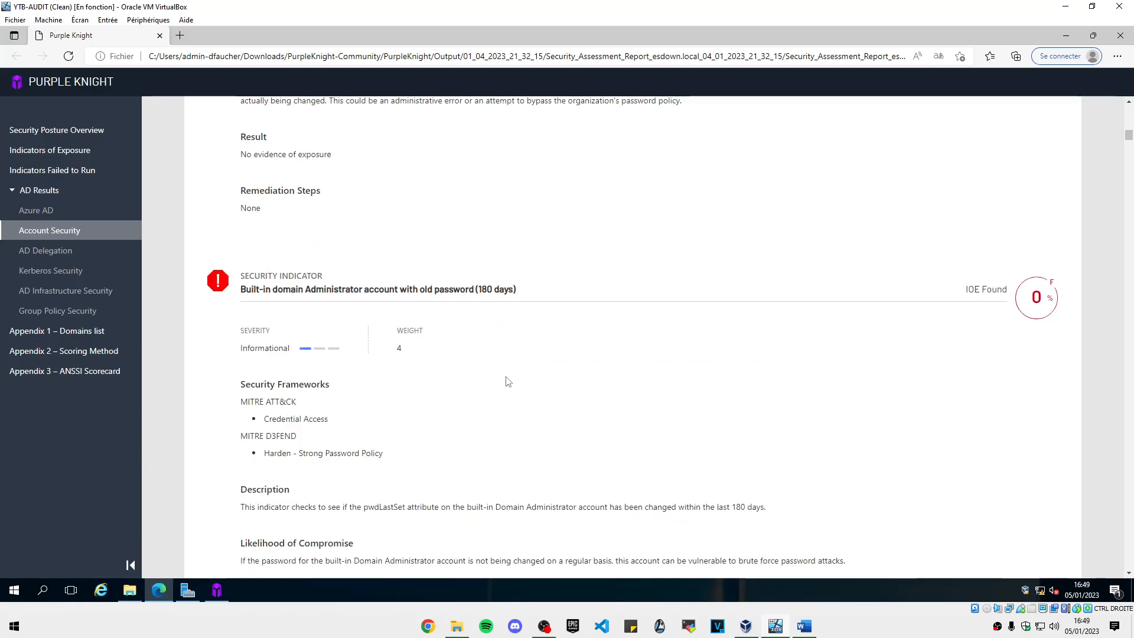
- Skim the remaining Account Security indicators and go to the AD Delegation results
scroll(509, 378, "down", 20)
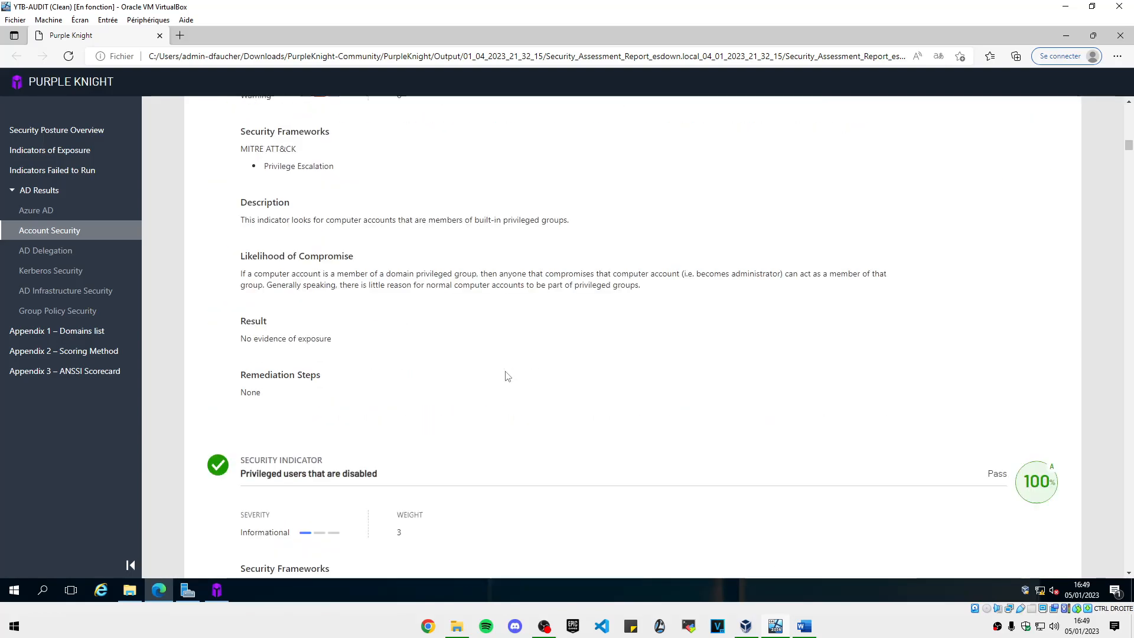
scroll(507, 372, "down", 15)
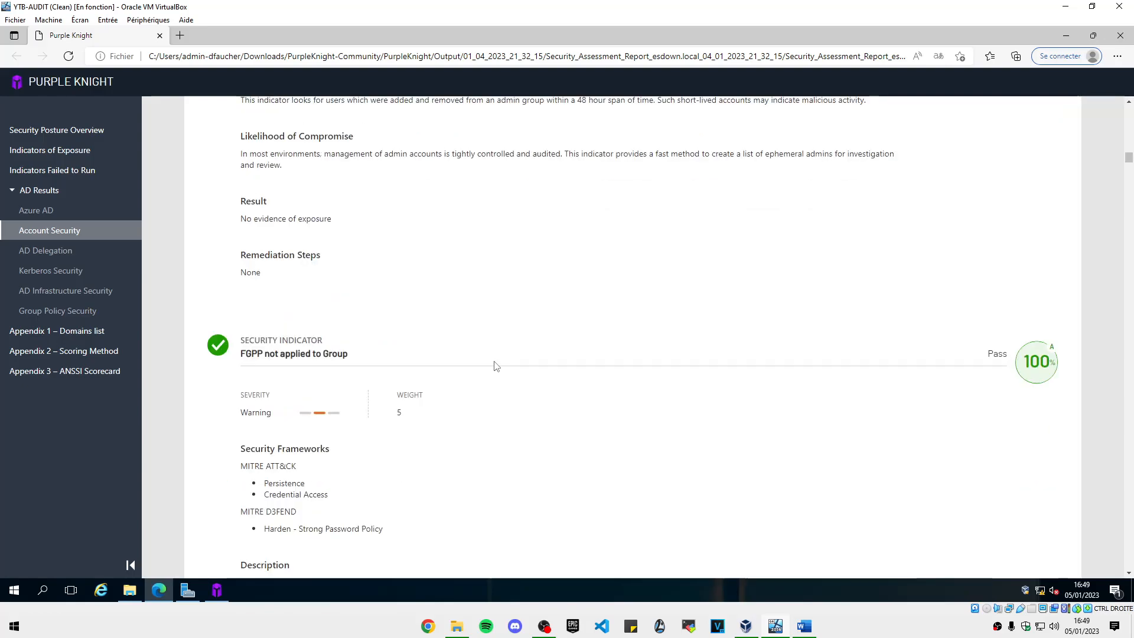
scroll(494, 330, "down", 20)
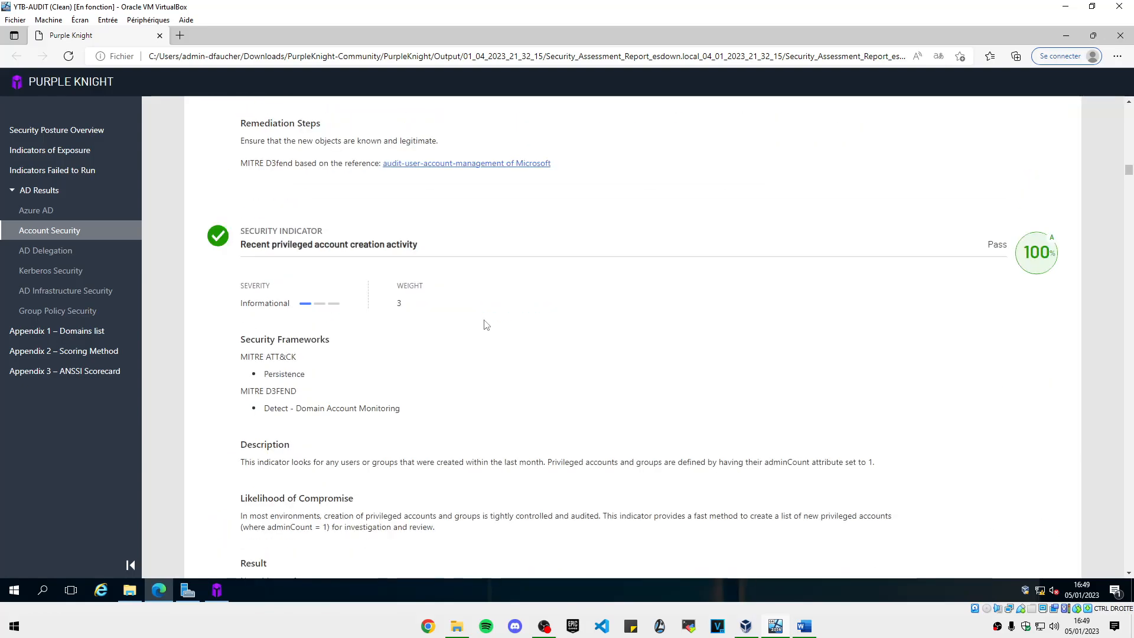
left_click(41, 249)
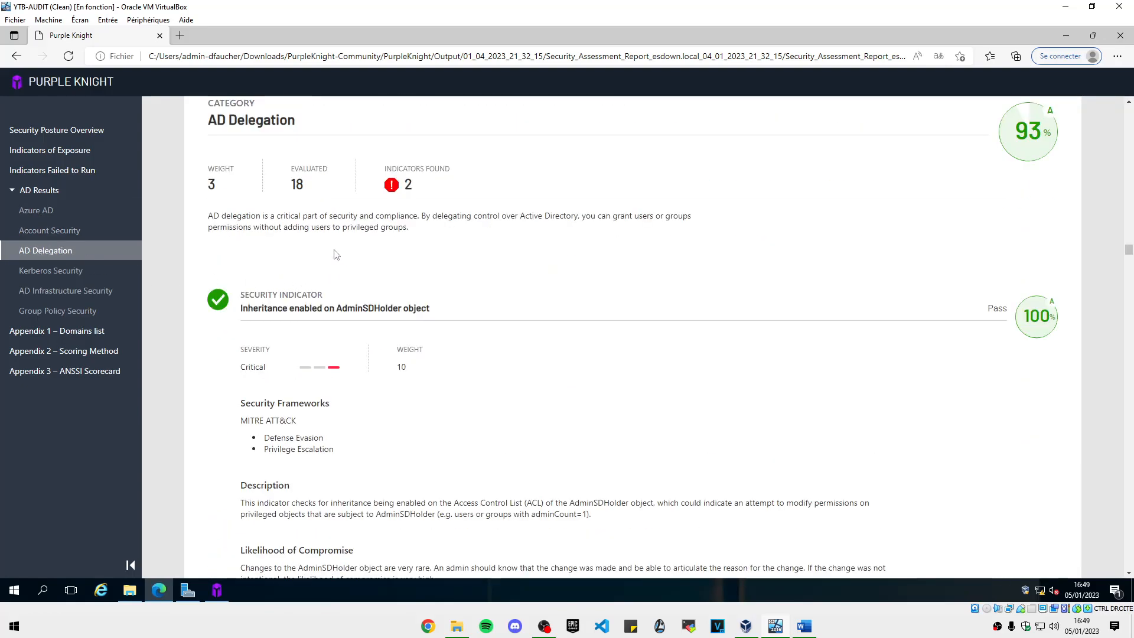
- Skim the AD Delegation indicators and the Kerberos Security results, including computer or user accounts with unconstrained delegation
scroll(337, 254, "down", 10)
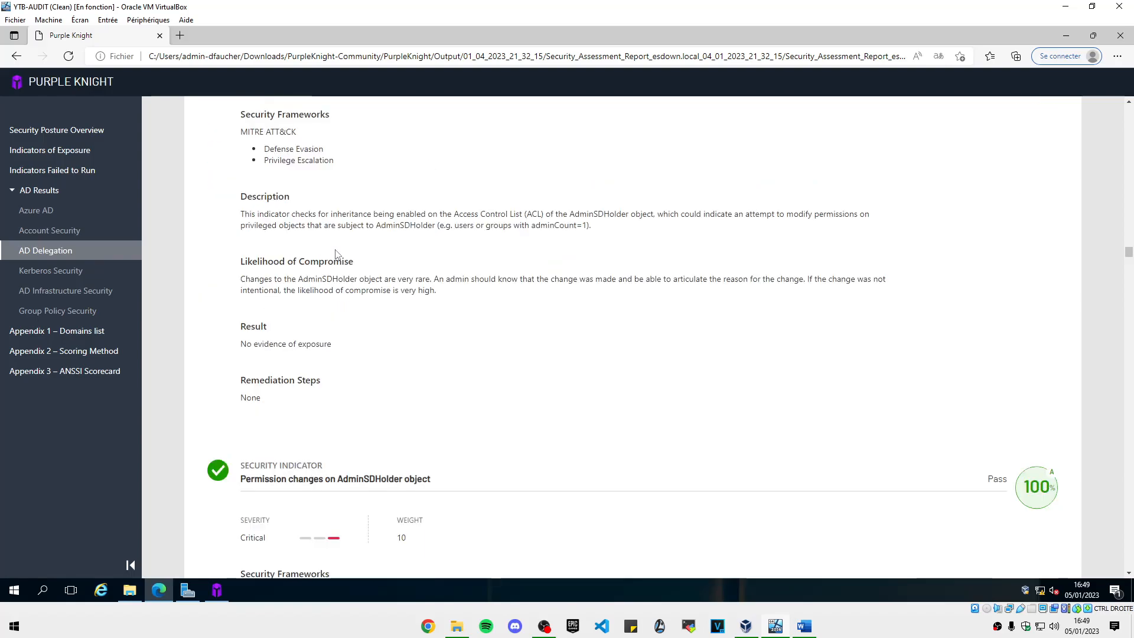
left_click(108, 274)
scroll(310, 251, "down", 9)
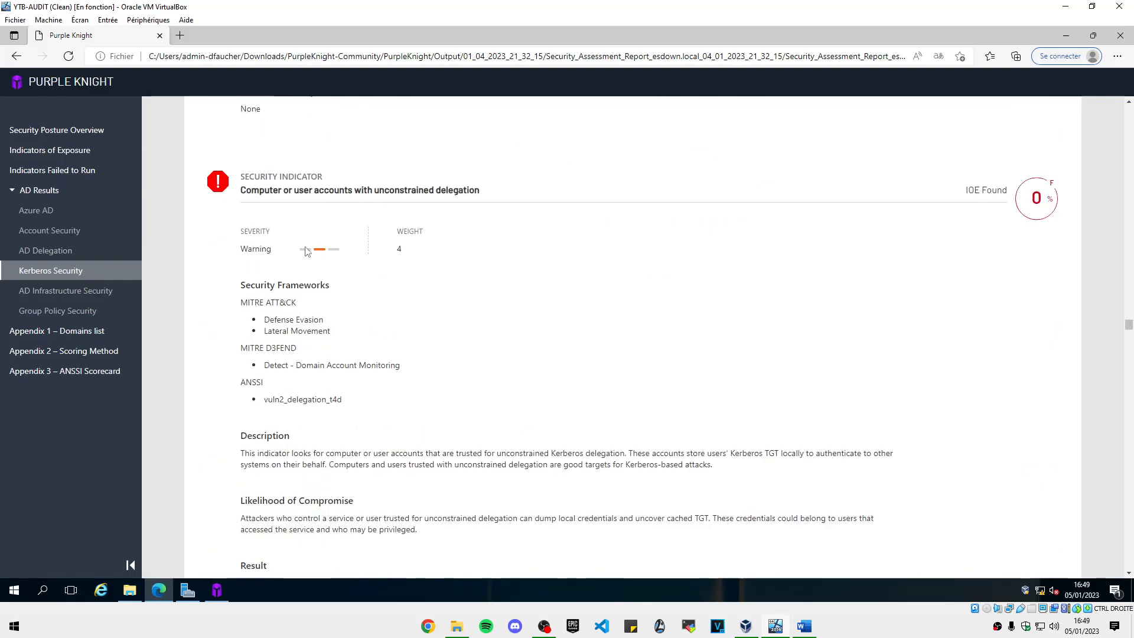
scroll(295, 255, "down", 7)
- Look through the AD Infrastructure Security indicators down to the start of the Group Policy Security category
left_click(83, 291)
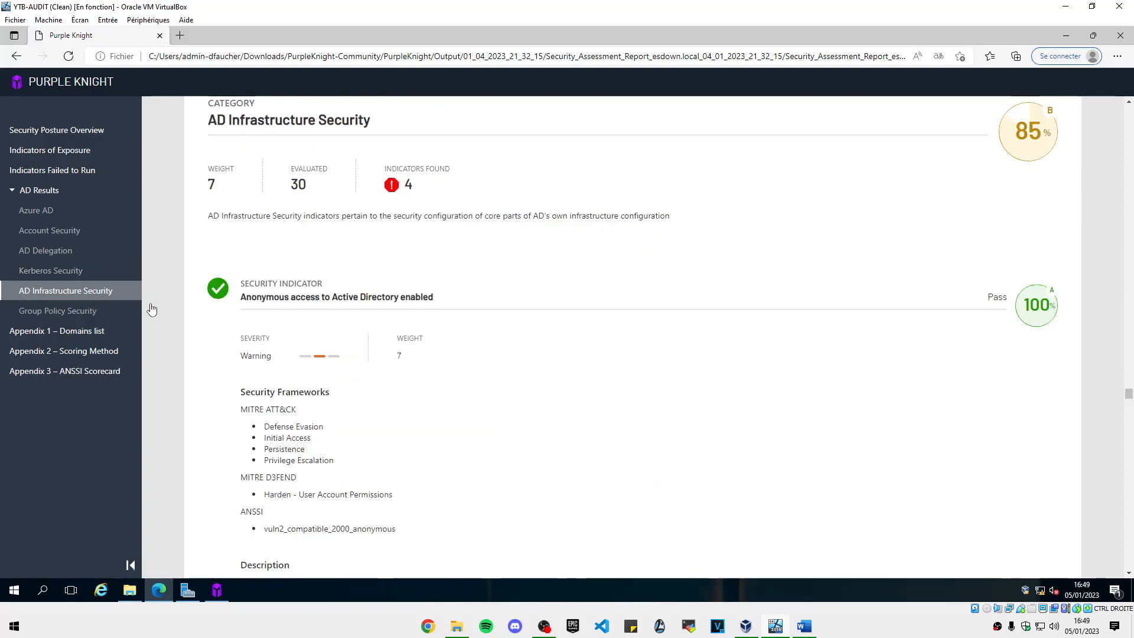
scroll(326, 257, "down", 10)
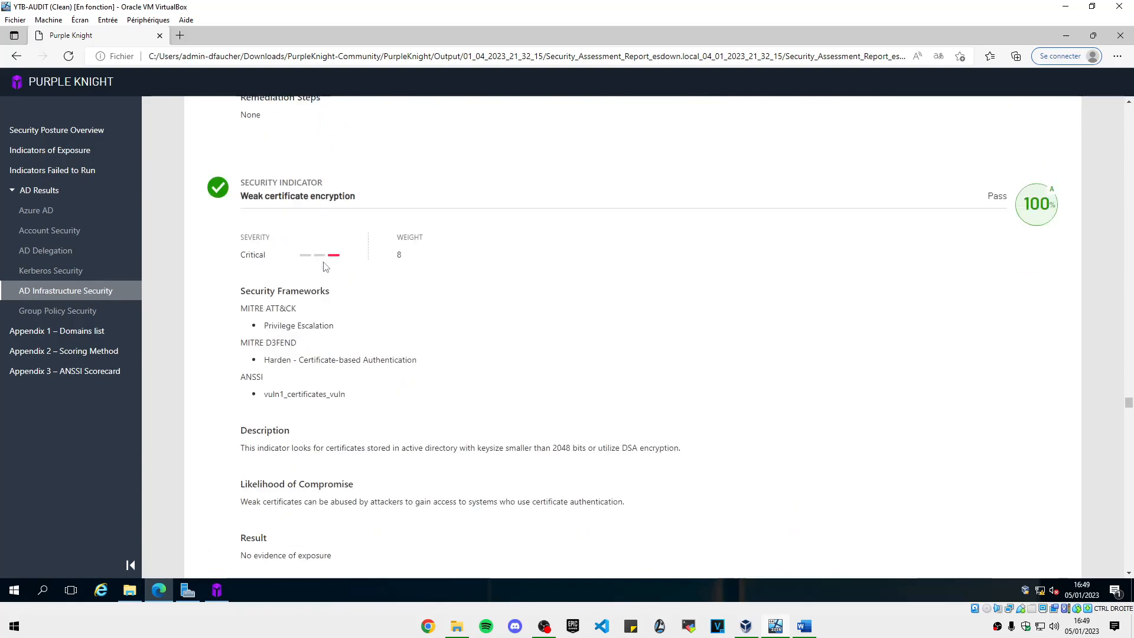
scroll(302, 269, "down", 15)
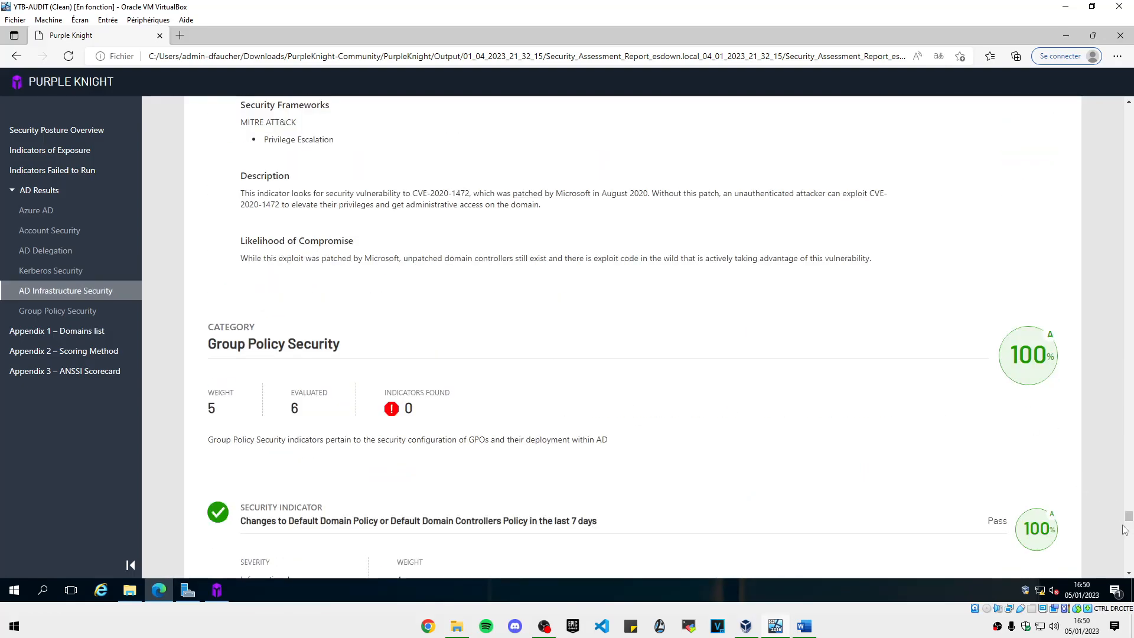
- Return up the report through the AD Delegation indicators to the Account Security results
left_click_drag(1129, 515, 1129, 280)
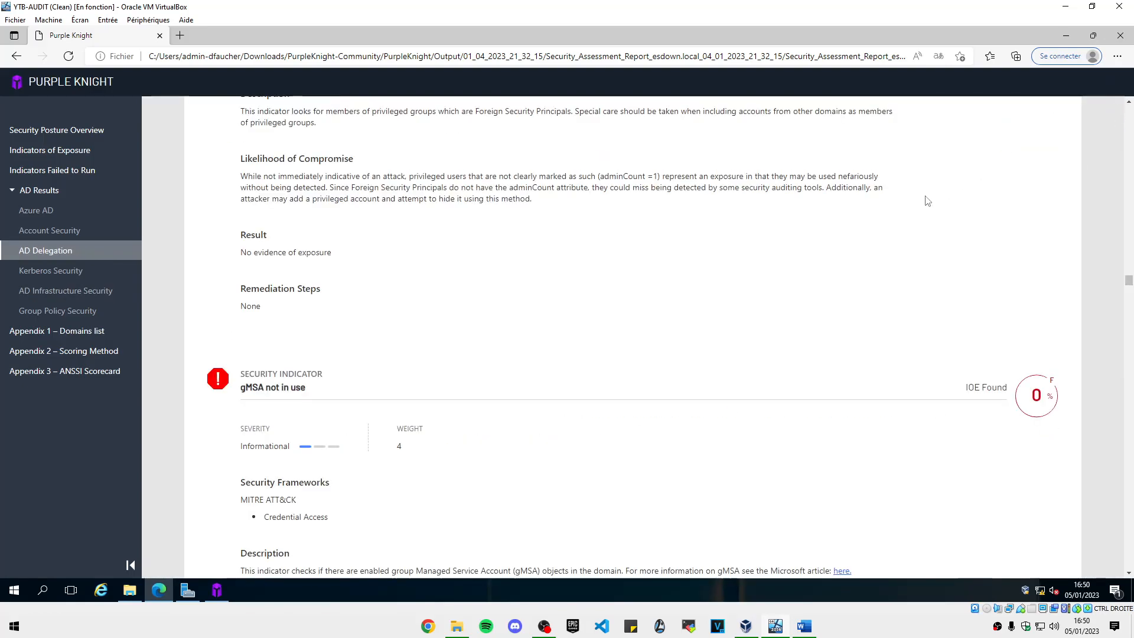
scroll(966, 287, "up", 20)
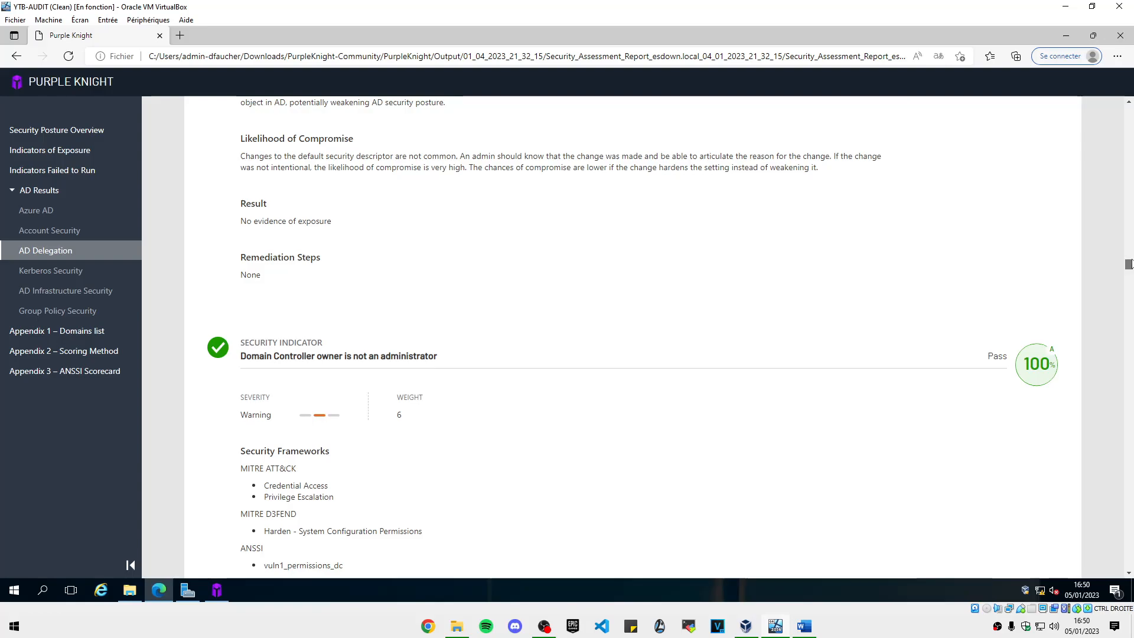
scroll(860, 188, "up", 10)
scroll(860, 188, "up", 10)
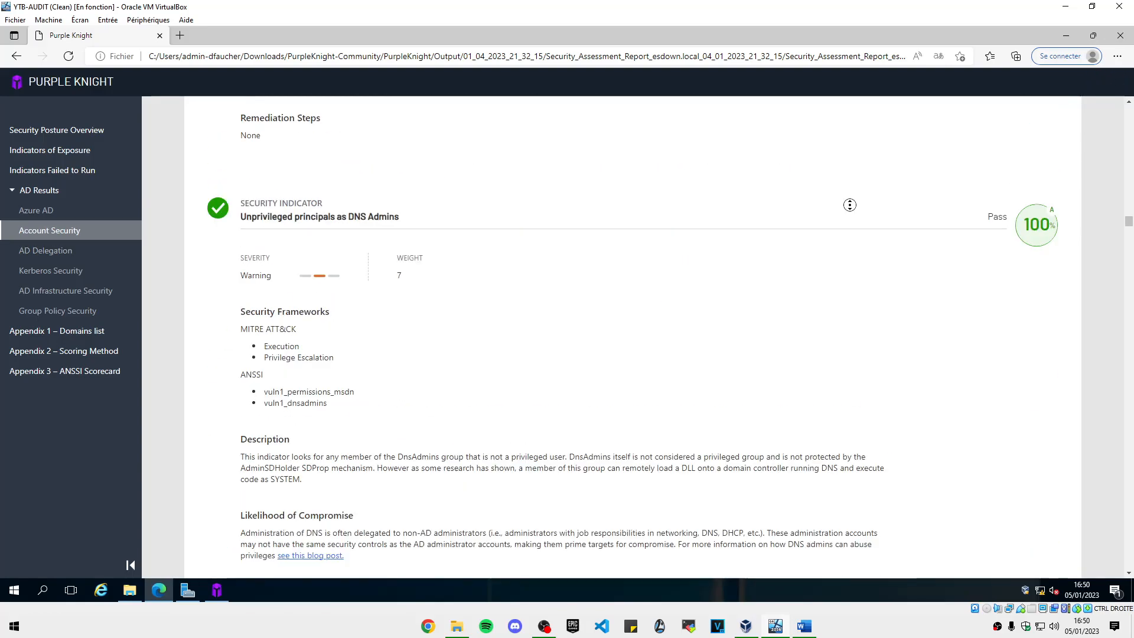